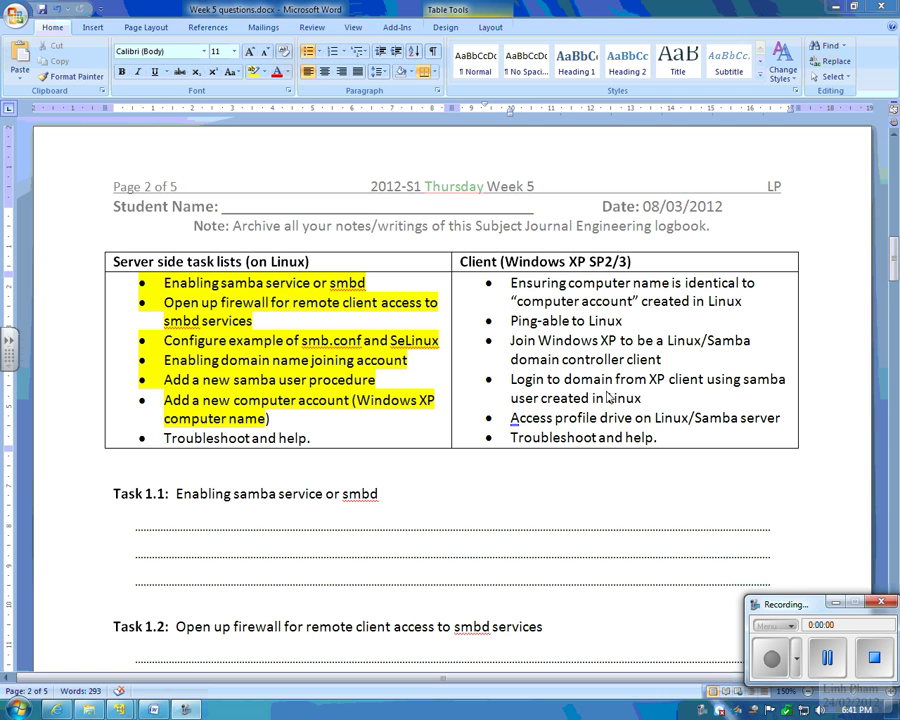
Step: Review the Client (Windows XP SP2/3) column in Word, then switch to the XP virtual machine
left_click(533, 418)
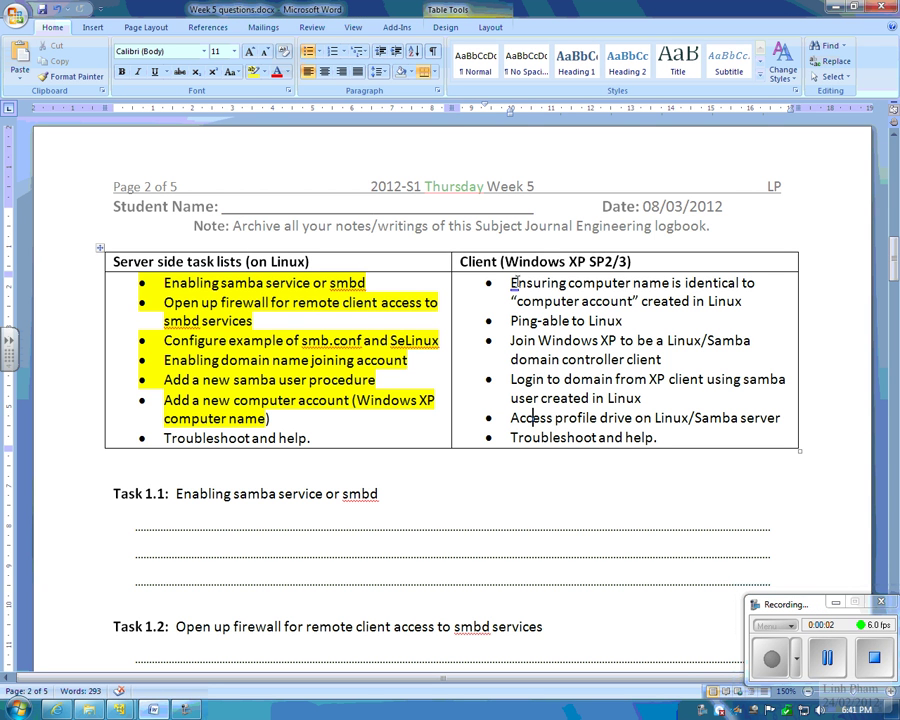
left_click_drag(493, 262, 590, 262)
left_click(633, 261)
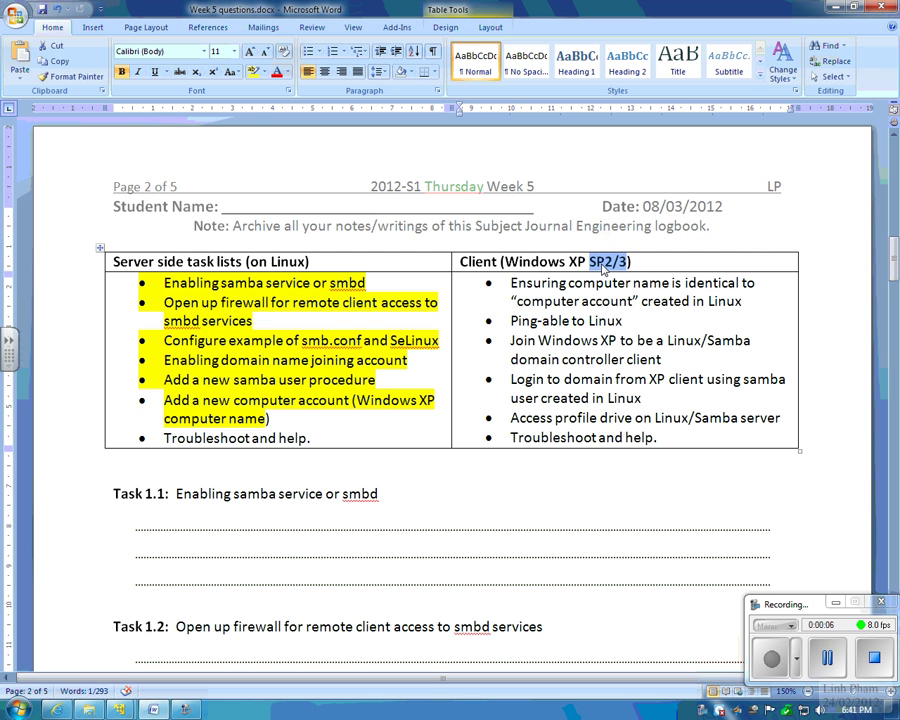
left_click(600, 262)
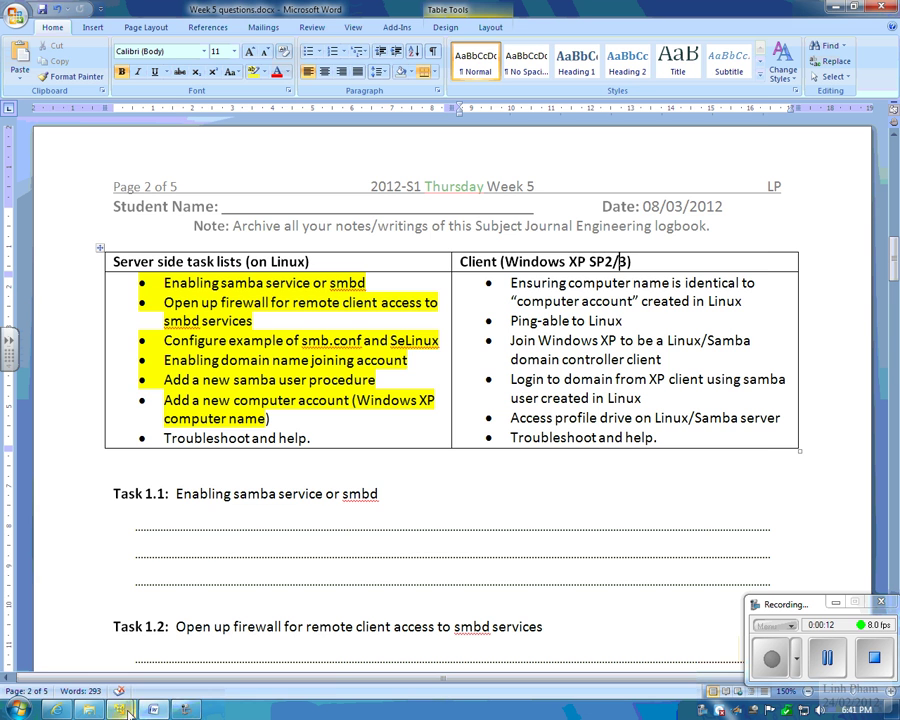
mouse_move(119, 709)
left_click(235, 607)
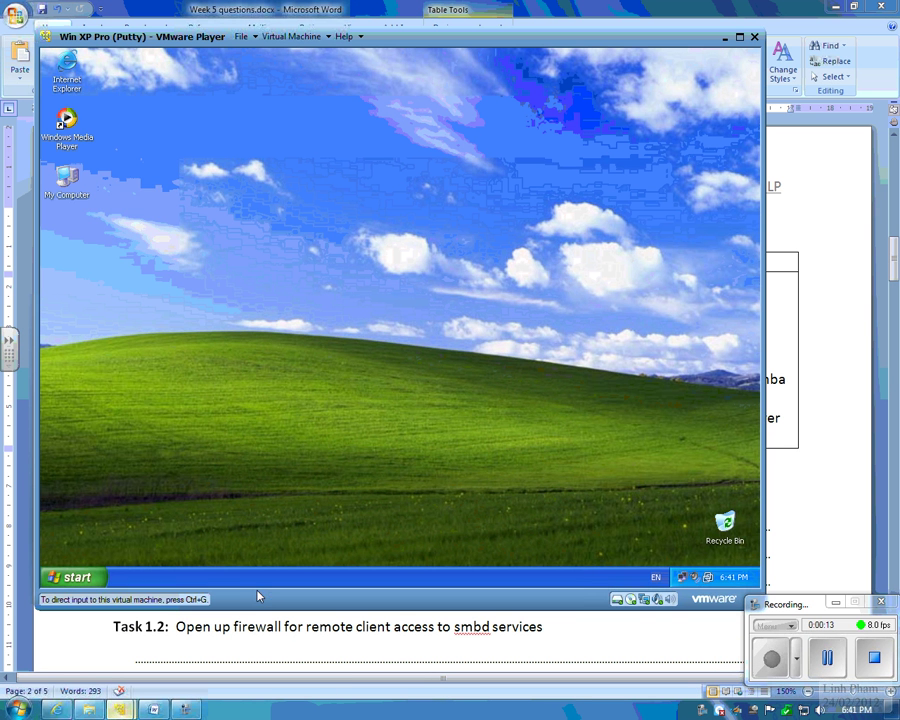
Step: Check XP System Properties (Service Pack 3), then select the first client task bullet in Word
right_click(72, 177)
left_click(100, 309)
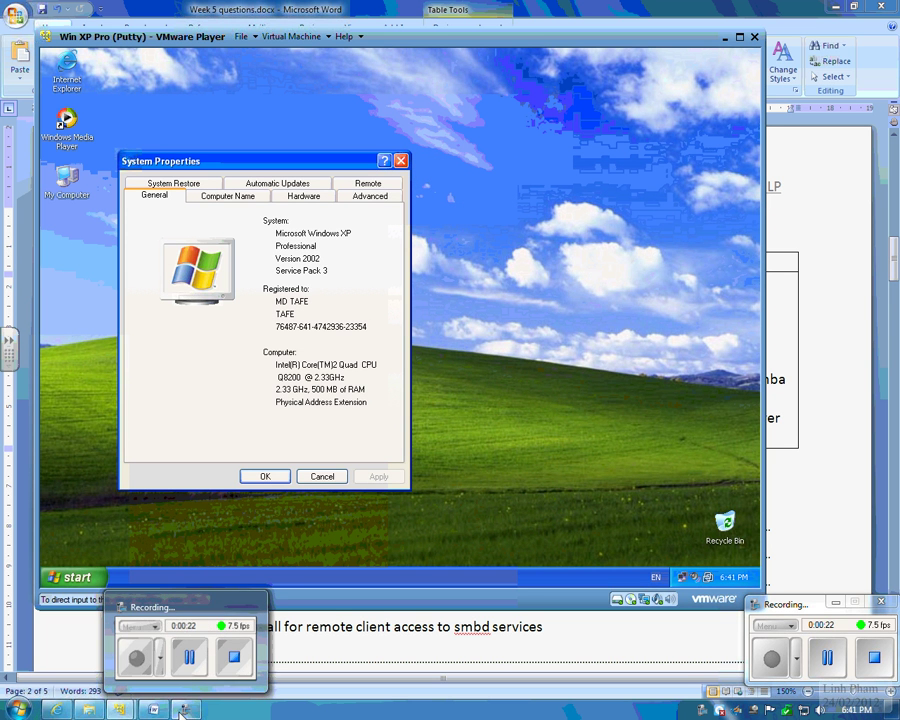
left_click(183, 711)
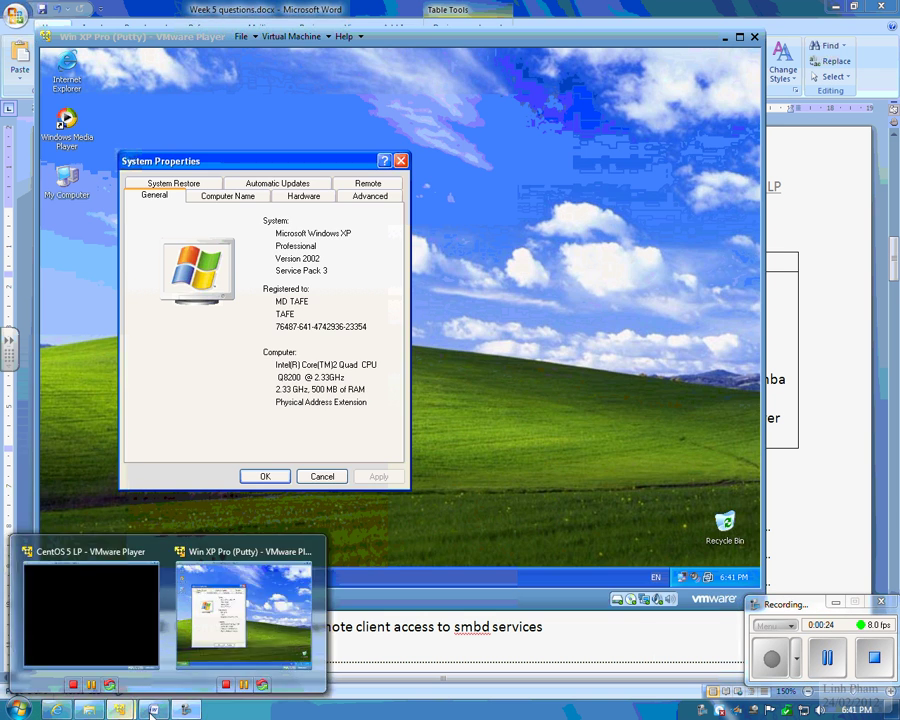
left_click(226, 647)
left_click(591, 320)
left_click_drag(746, 308, 508, 283)
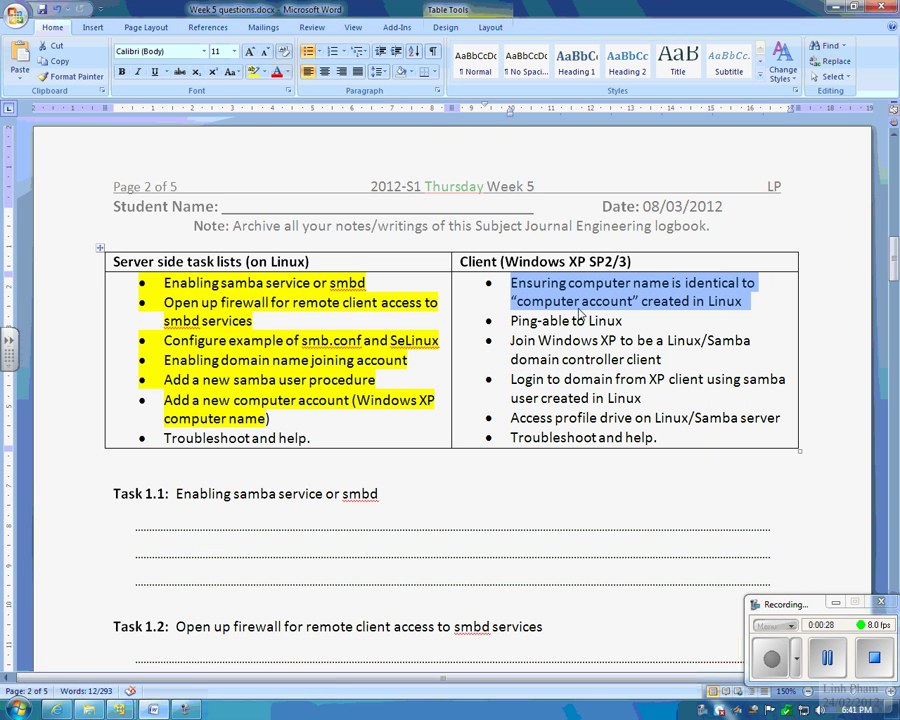
Step: Highlight 'computer account' in yellow in the first client task
left_click_drag(517, 301, 632, 301)
left_click(255, 71)
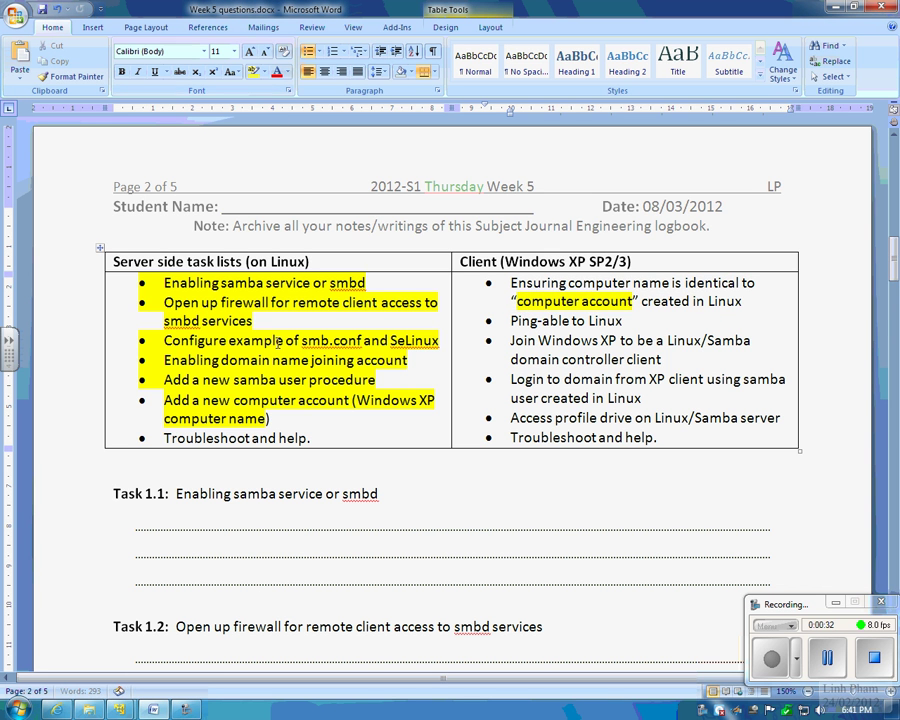
left_click(269, 416)
left_click_drag(203, 400, 350, 400)
left_click(382, 548)
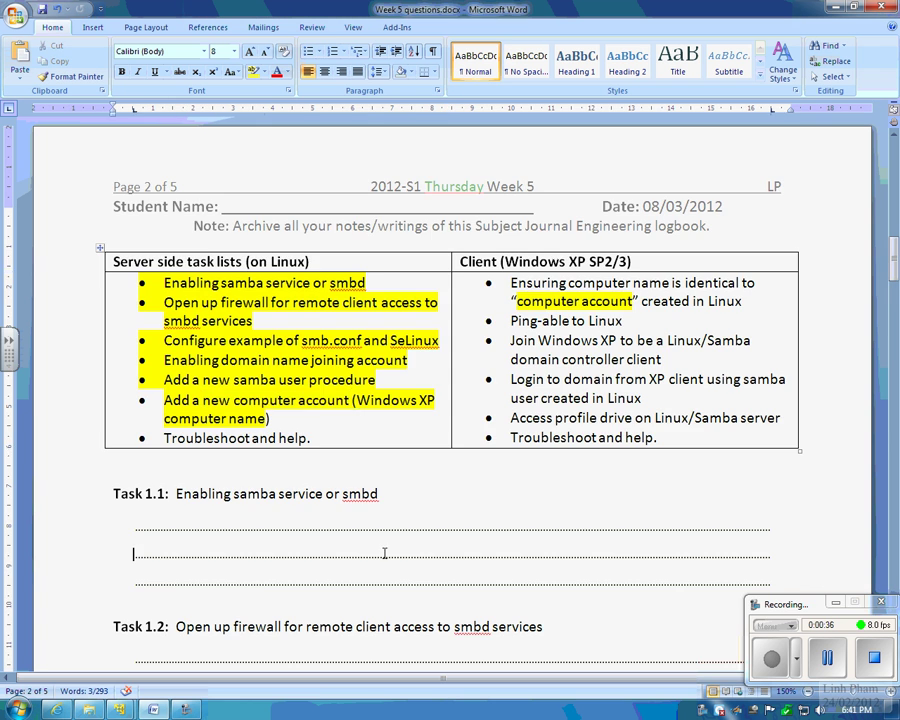
Step: Scroll to Task 2.1 on page 5 and select its computer-name wording
scroll(383, 550, "down", 12)
scroll(384, 553, "down", 10)
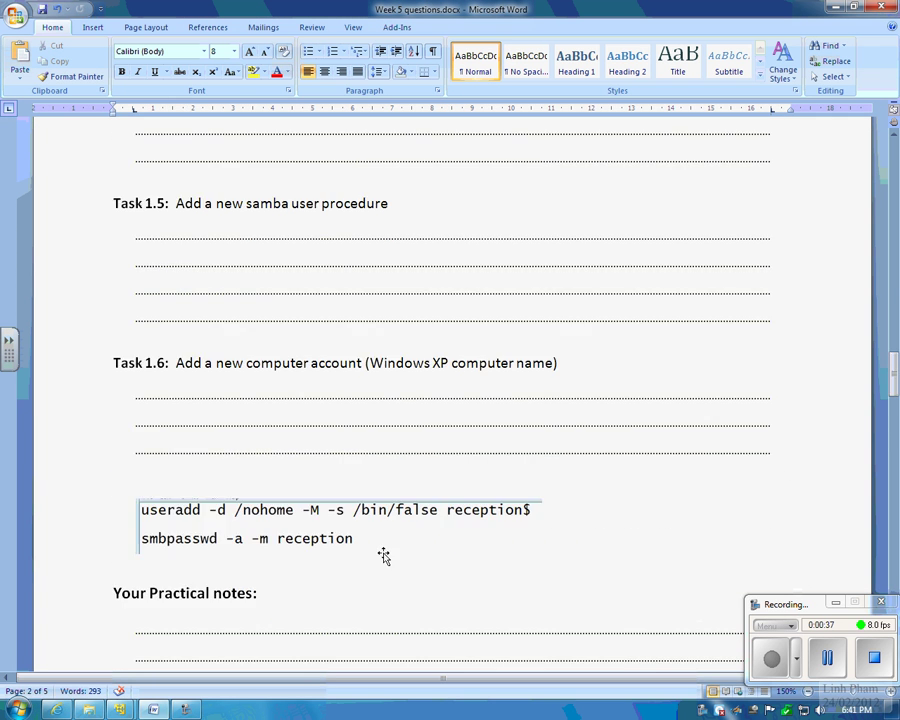
scroll(384, 553, "up", 5)
scroll(384, 556, "down", 15)
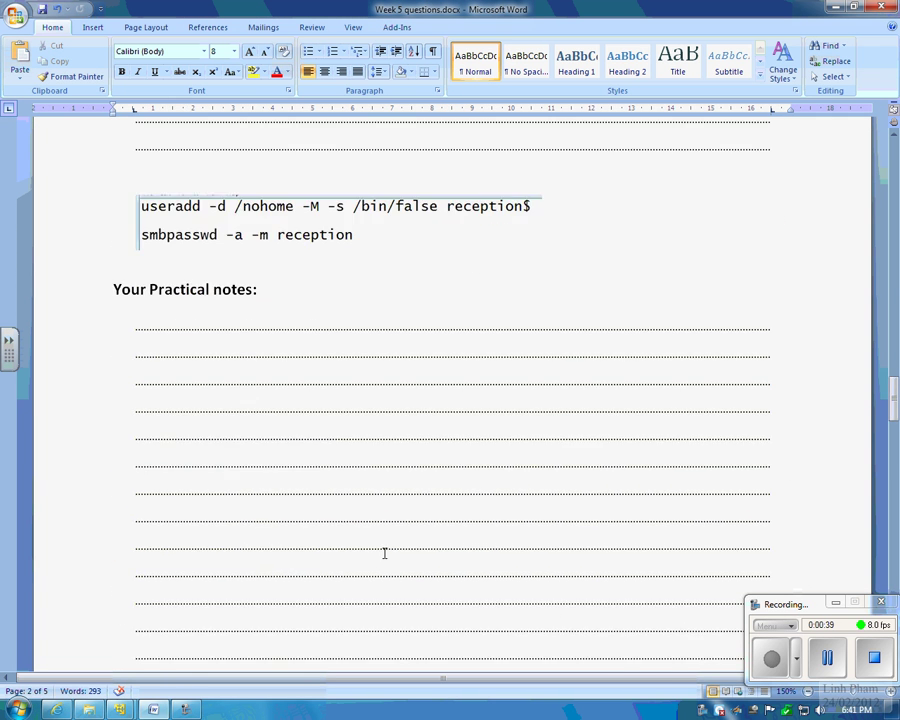
scroll(382, 552, "down", 10)
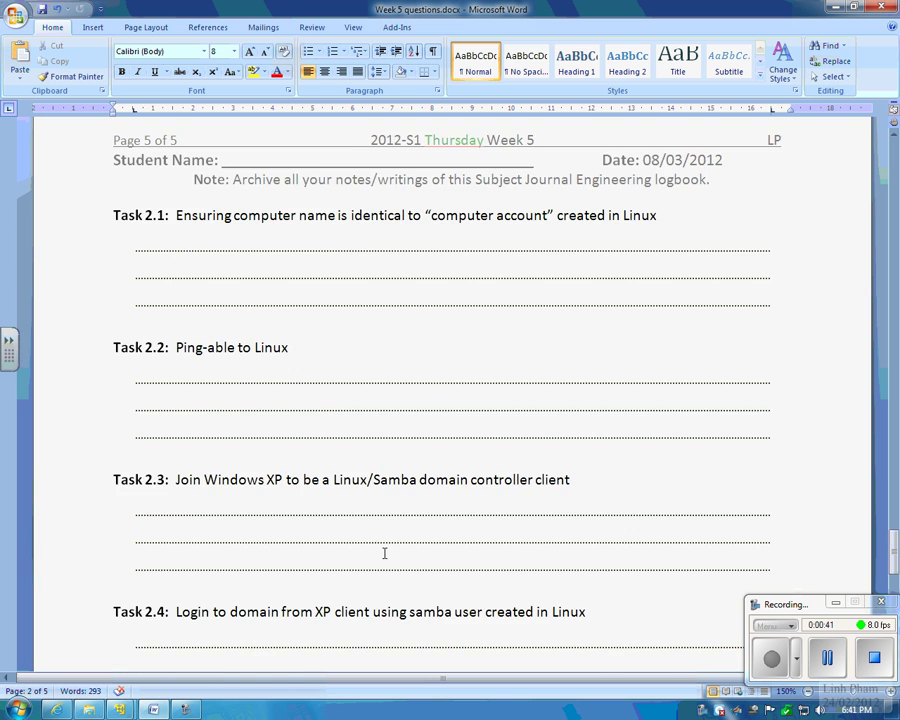
scroll(382, 550, "up", 1)
left_click_drag(240, 214, 494, 215)
left_click(117, 710)
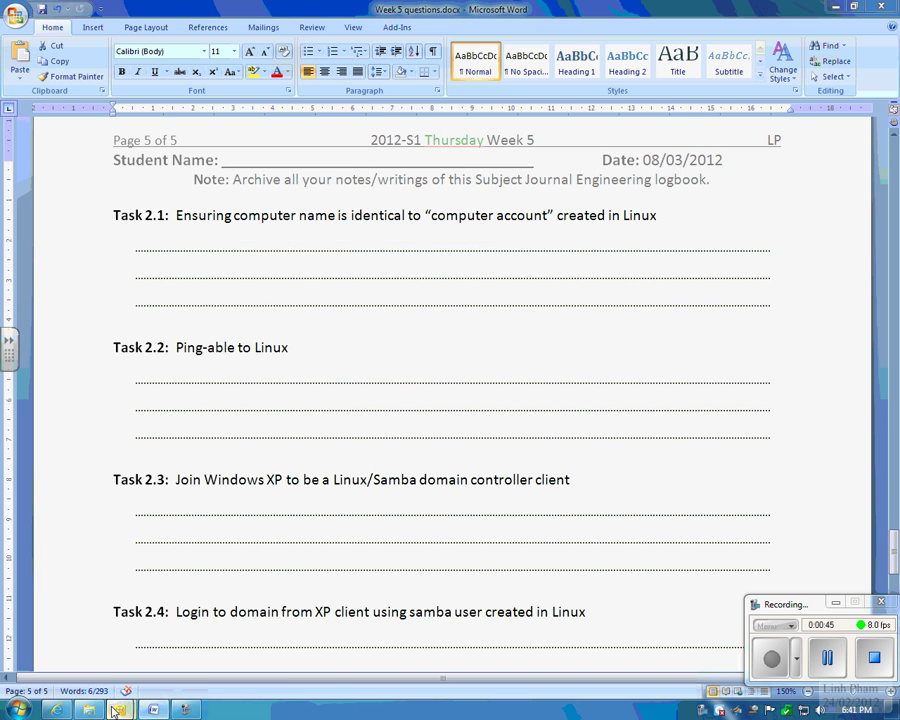
Step: Change the XP computer name to 'reception' in System Properties and accept the restart
left_click(245, 610)
left_click(232, 196)
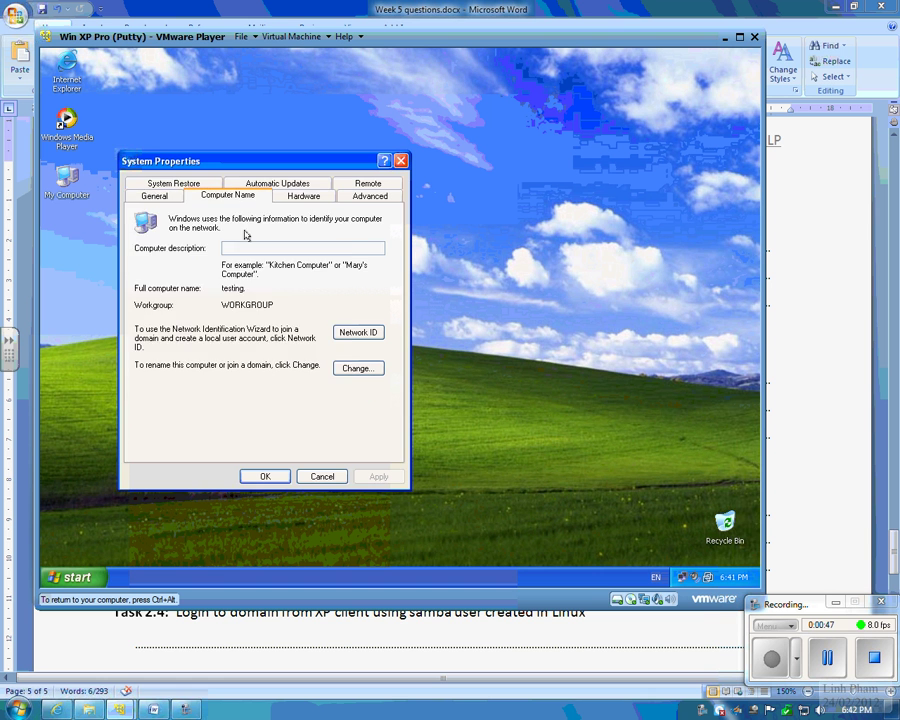
left_click(357, 368)
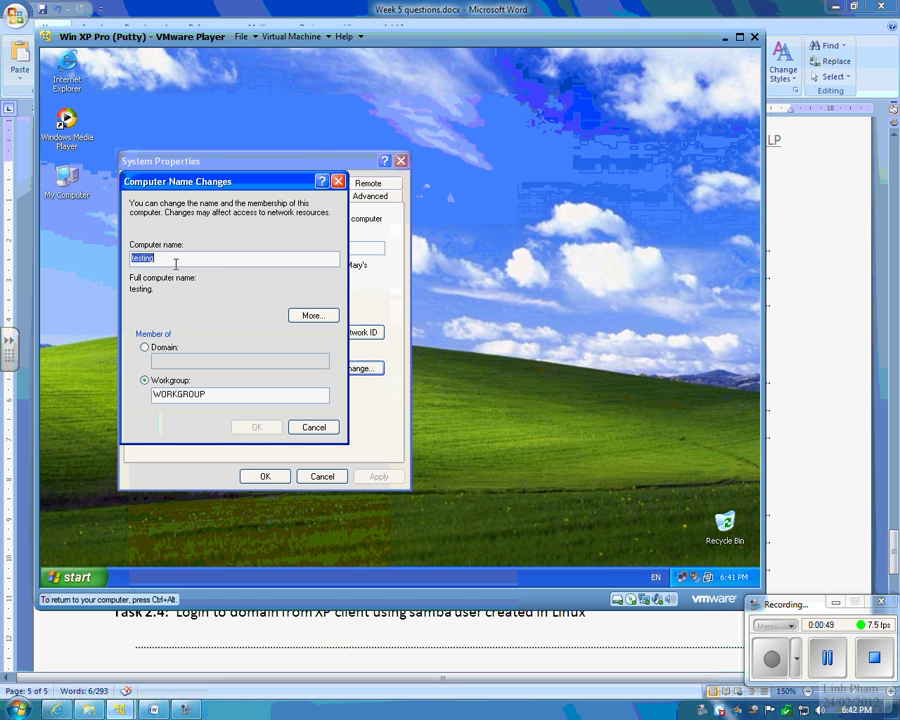
type("receptio")
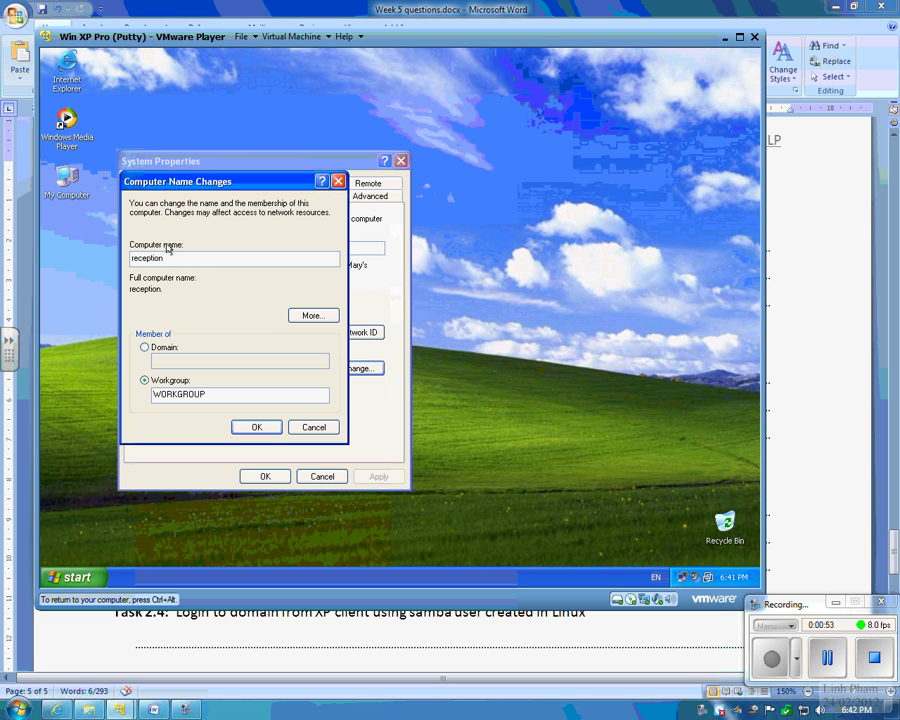
left_click(256, 427)
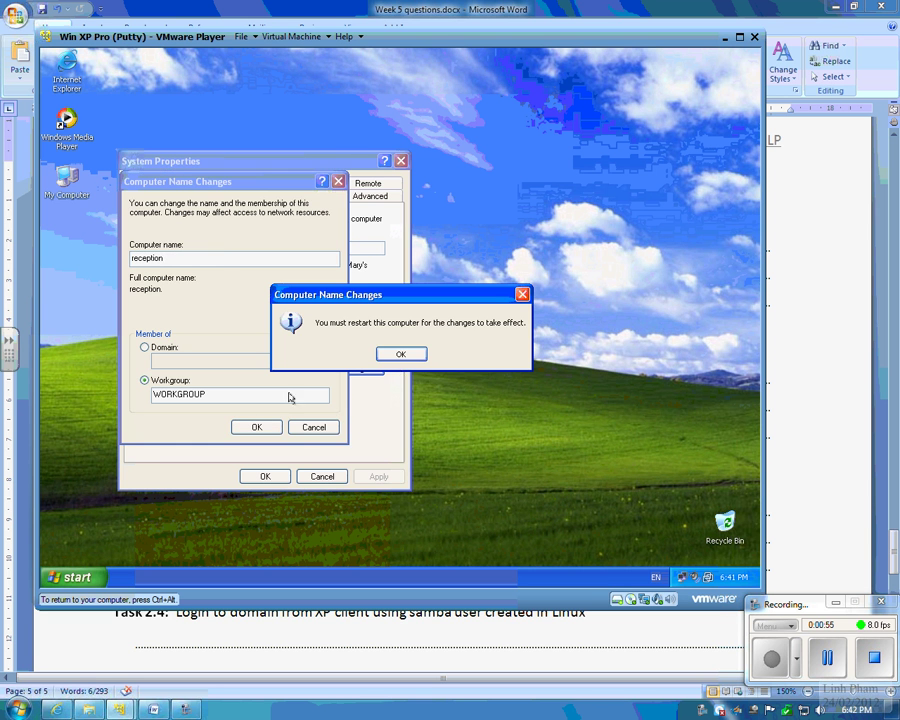
left_click(400, 354)
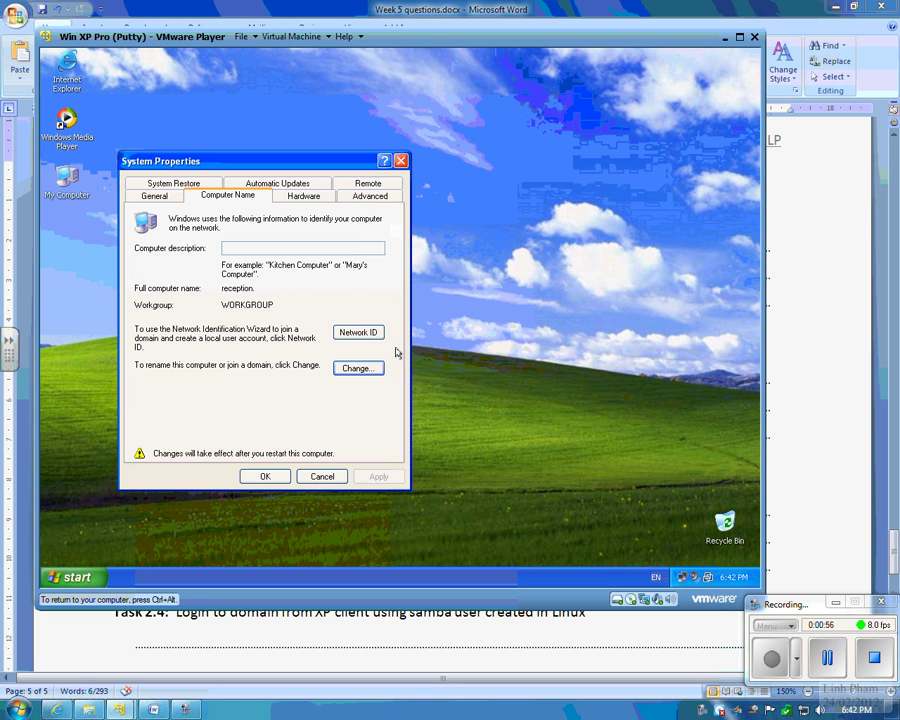
left_click(268, 476)
left_click(370, 357)
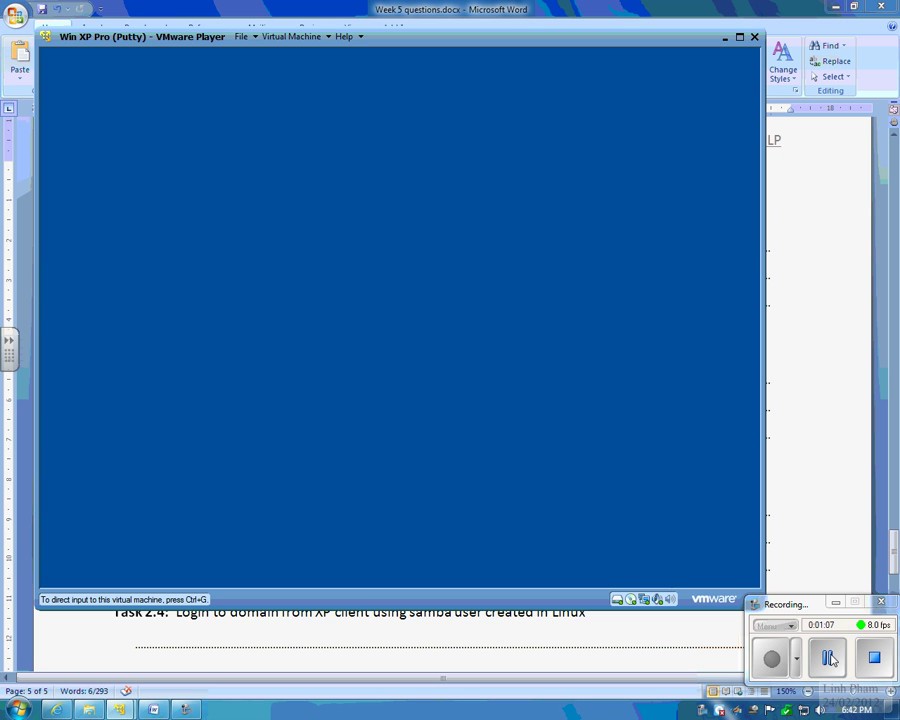
Step: Send Ctrl+Alt+Del to the restarted XP guest and log on as Administrator
left_click(829, 658)
left_click(768, 666)
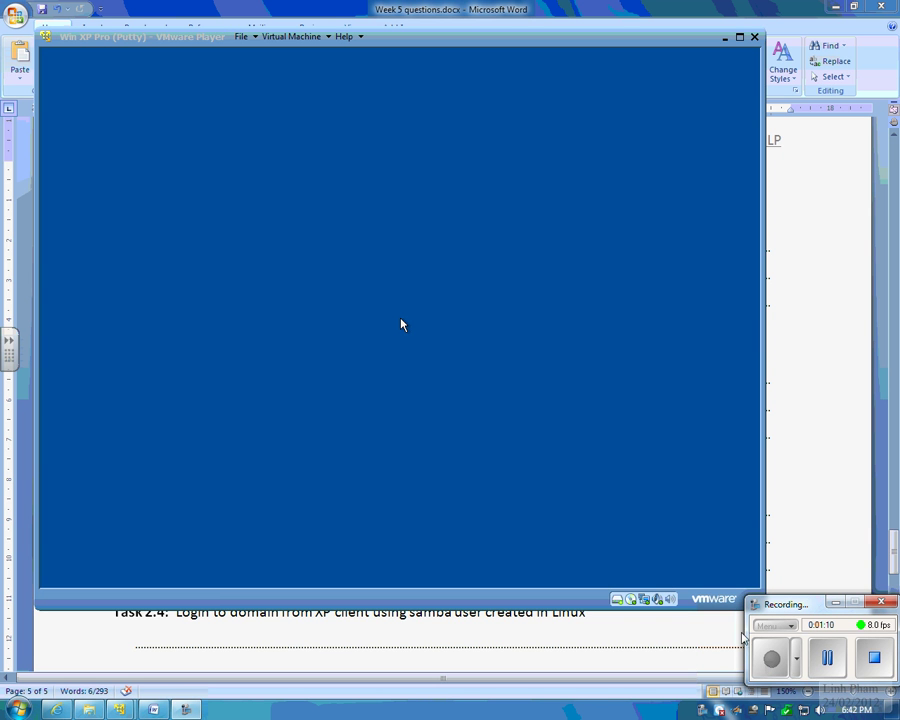
left_click(466, 346)
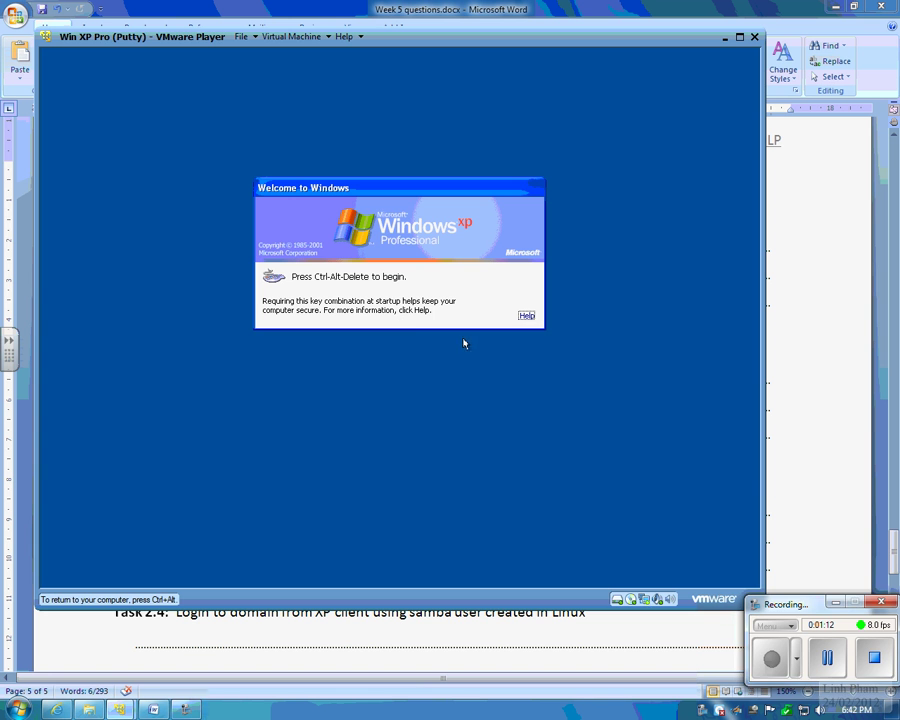
key("ctrl+alt")
left_click(291, 36)
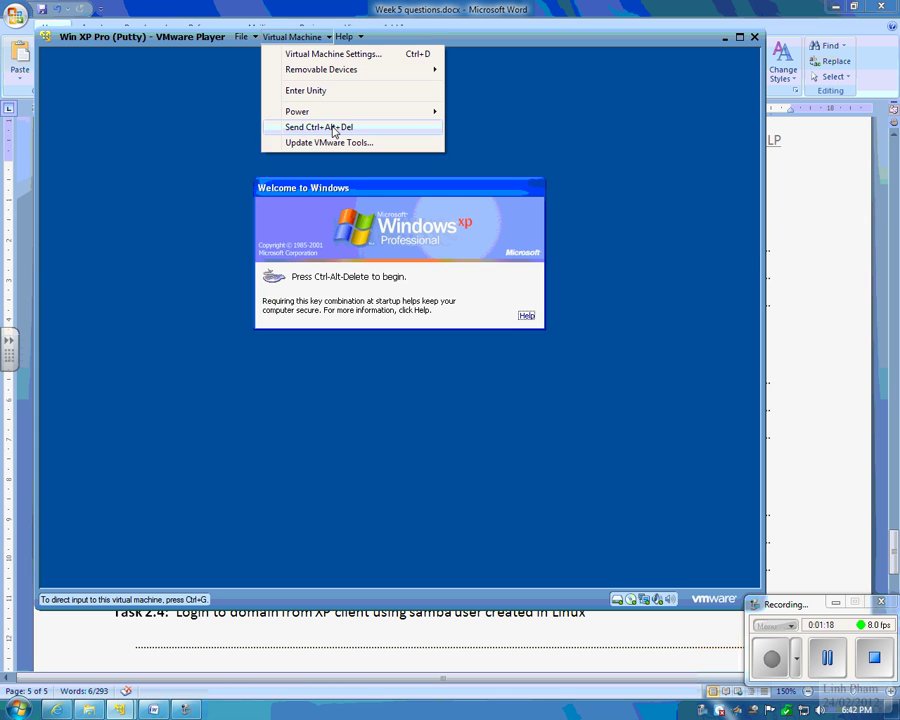
left_click(335, 131)
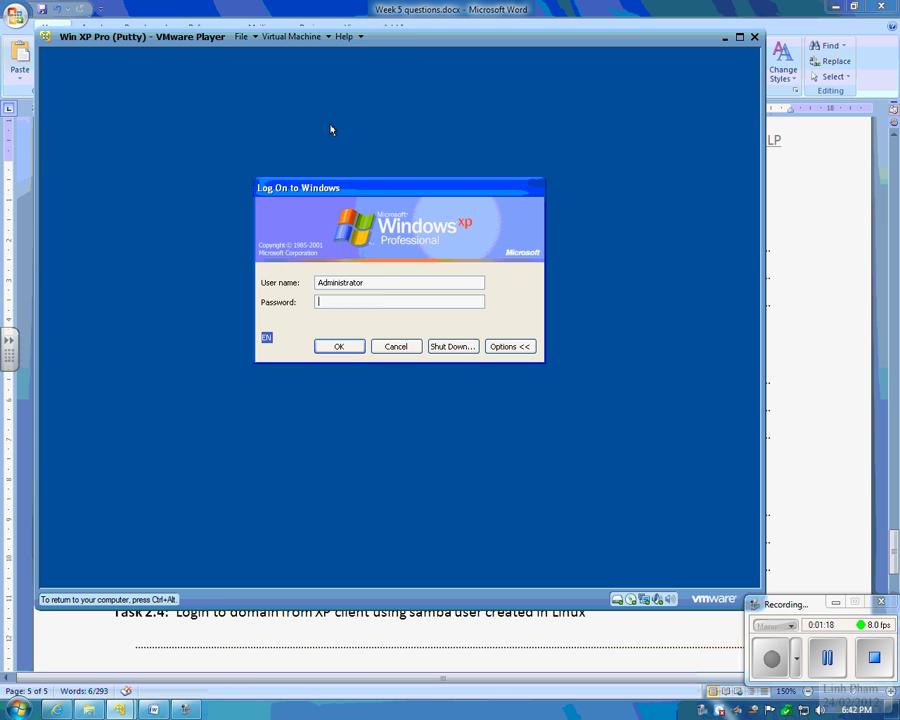
left_click(337, 347)
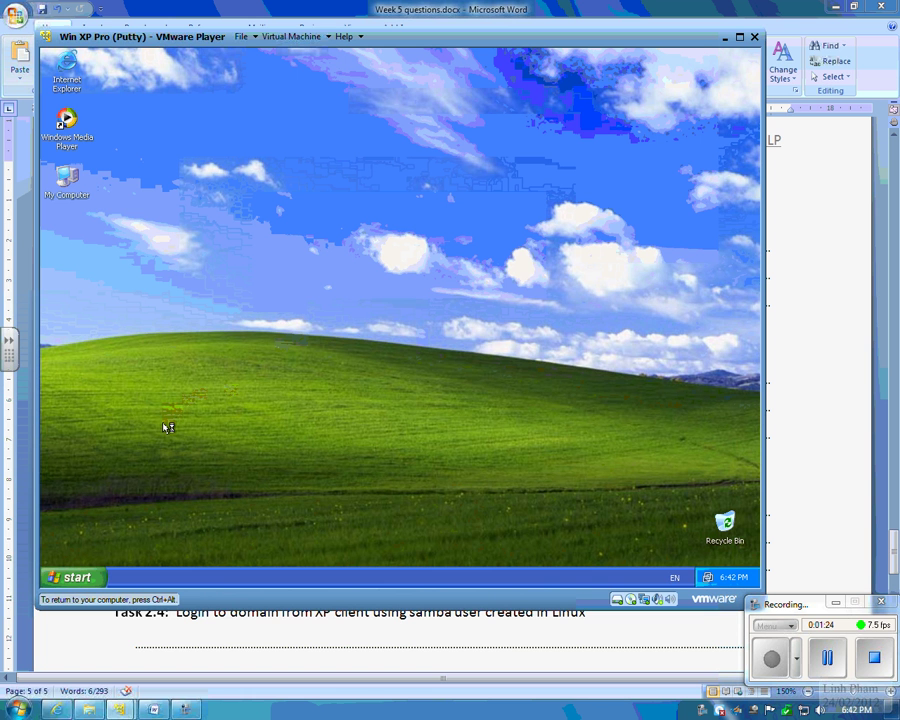
key("ctrl+alt")
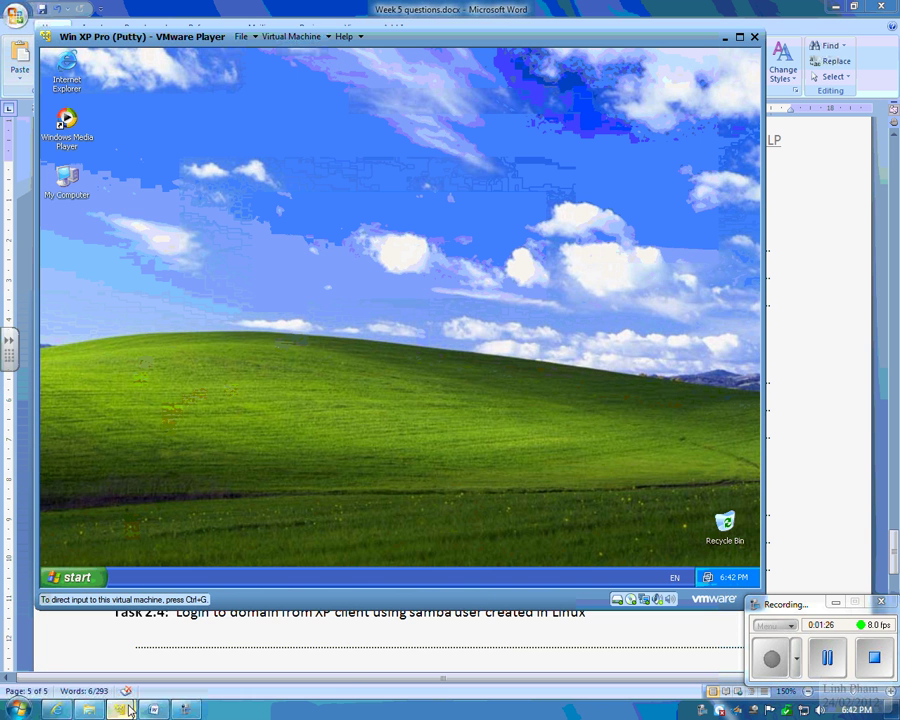
Step: Bring the Word document forward and select the Task 2.2 heading line
left_click(155, 711)
left_click(155, 711)
left_click(364, 360)
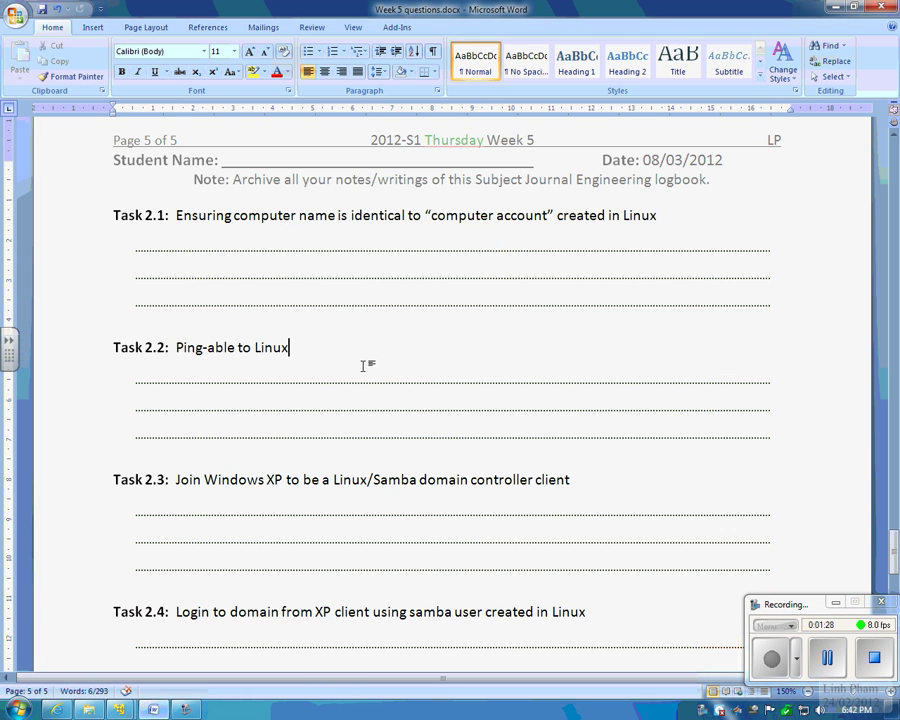
left_click_drag(300, 353, 104, 352)
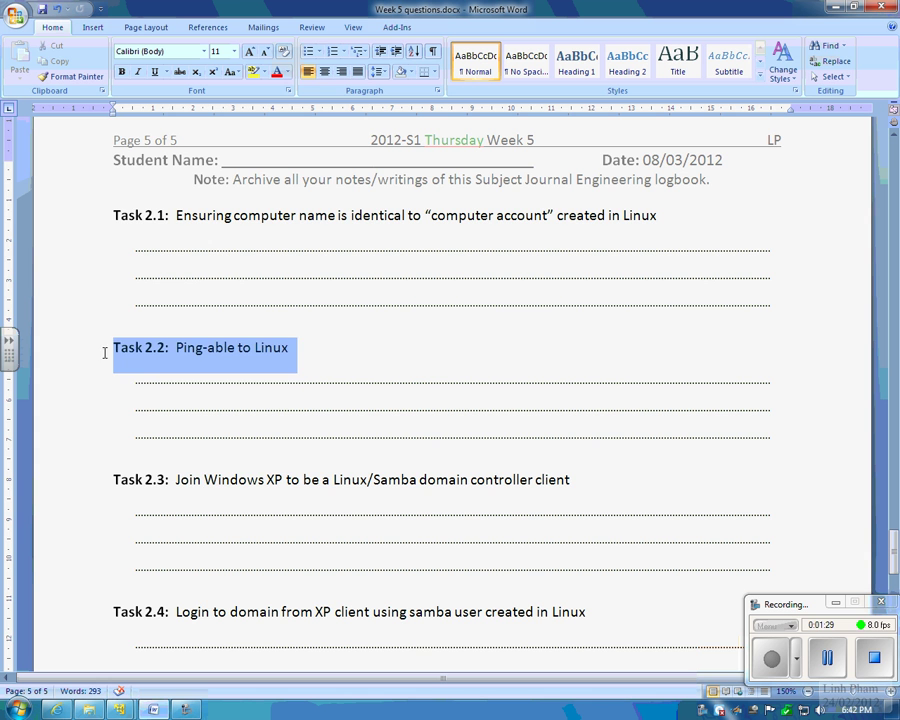
left_click_drag(350, 357, 108, 350)
left_click(334, 350)
left_click_drag(334, 350, 108, 348)
left_click(372, 360)
Step: Scroll to Task 2.3 and select its 'Windows XP to be a Linux/Samba' wording
scroll(381, 374, "down", 3)
scroll(381, 374, "down", 1)
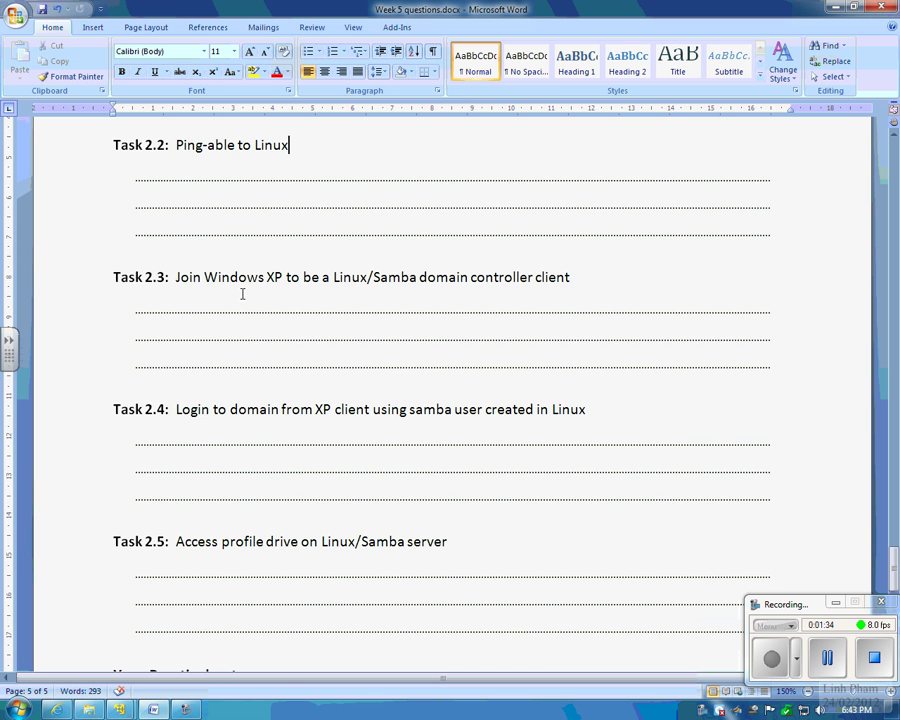
left_click_drag(145, 278, 336, 279)
left_click(470, 280)
left_click_drag(175, 279, 418, 279)
left_click(493, 279)
left_click_drag(239, 276, 418, 278)
left_click(570, 277)
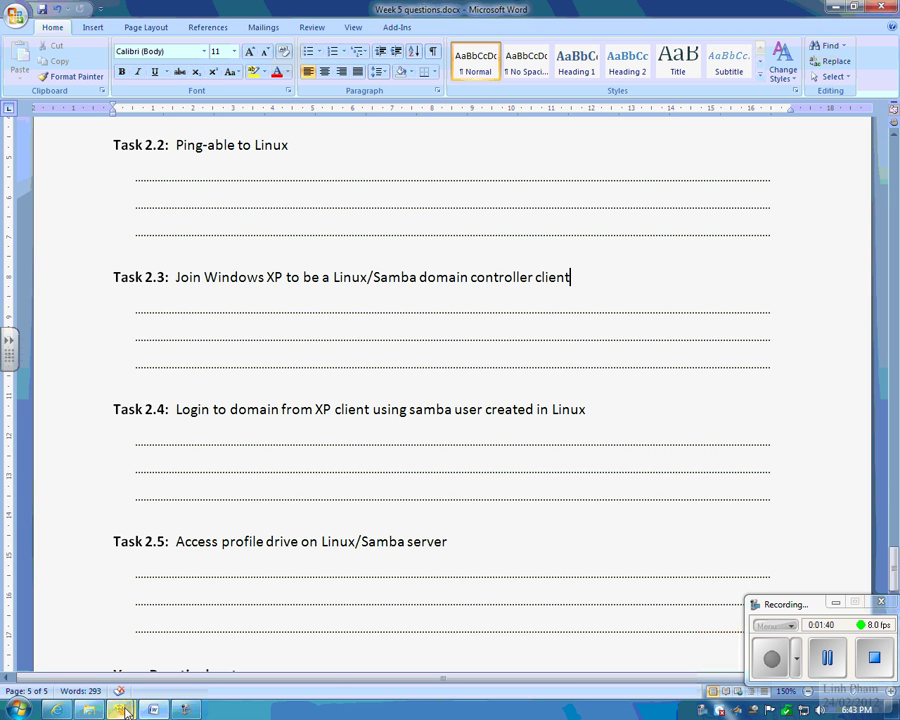
Step: Open the XP machine's Computer Name Changes dialog from My Computer properties
mouse_move(119, 709)
left_click(205, 624)
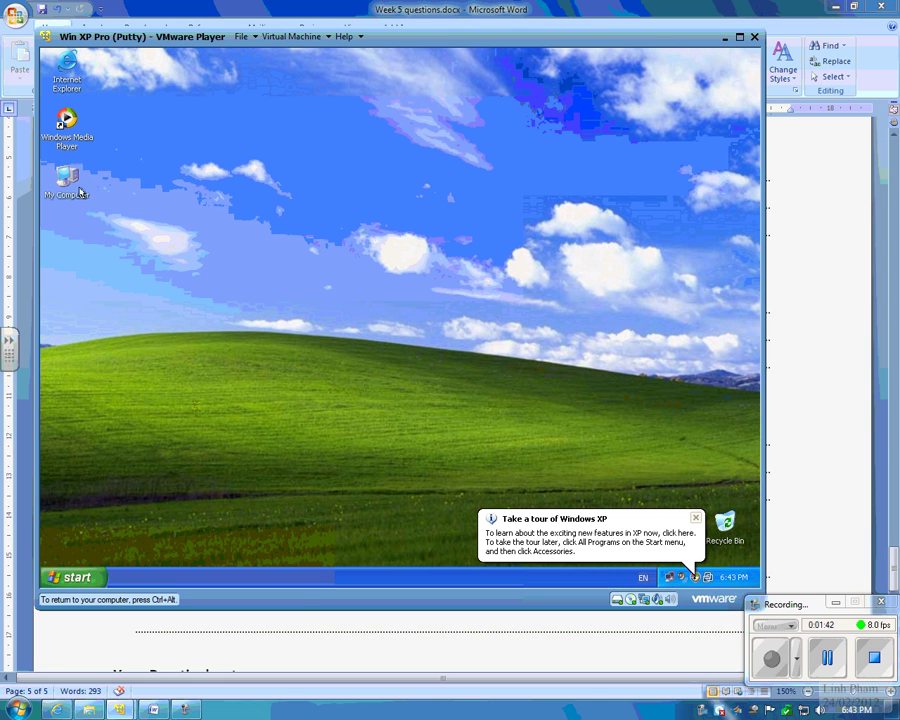
right_click(59, 184)
left_click(130, 317)
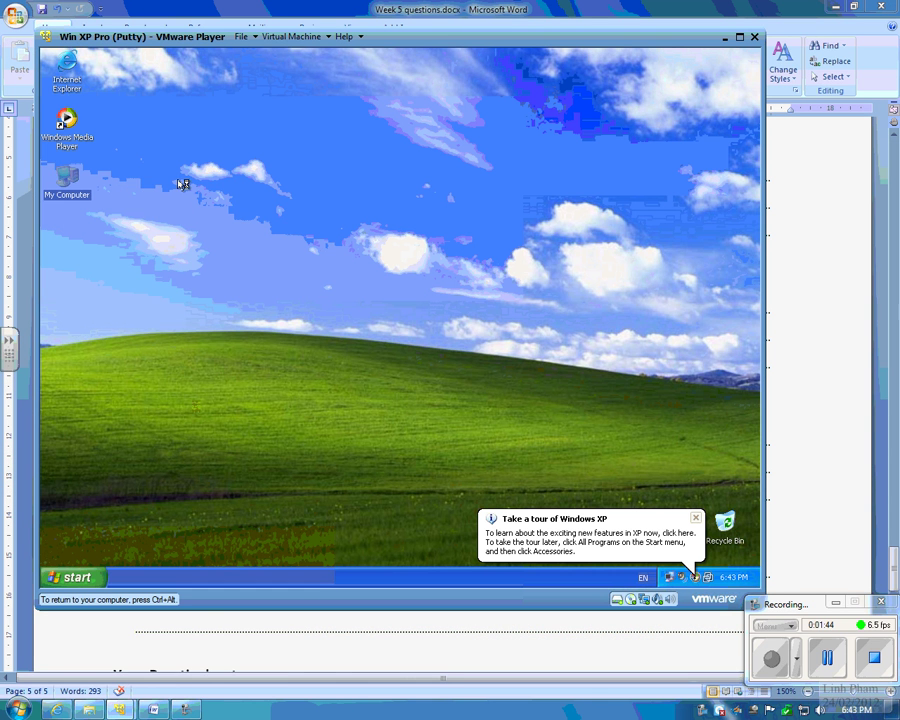
left_click(258, 216)
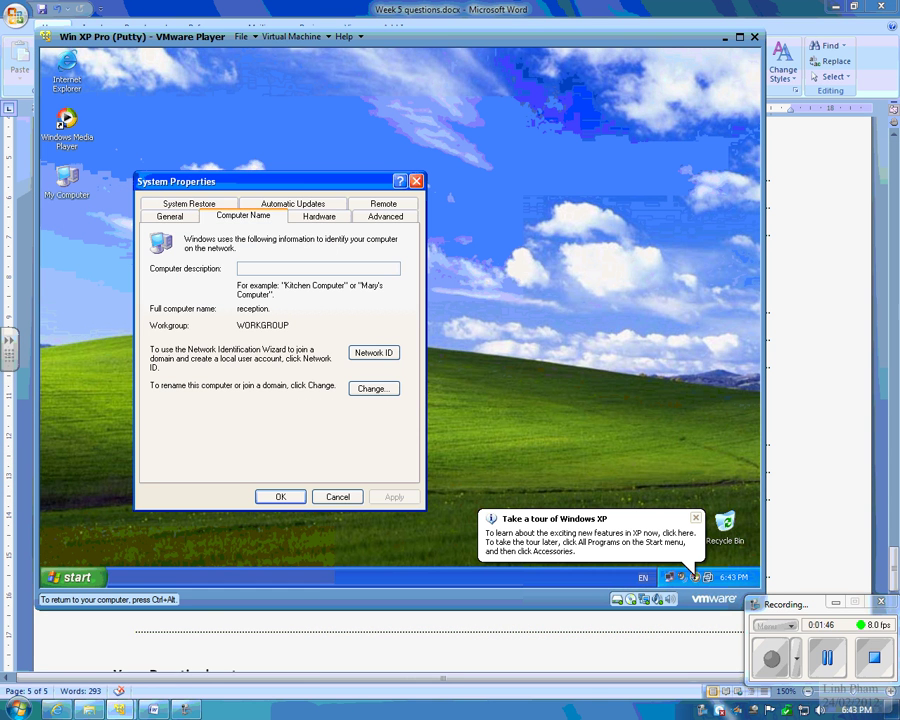
left_click(366, 389)
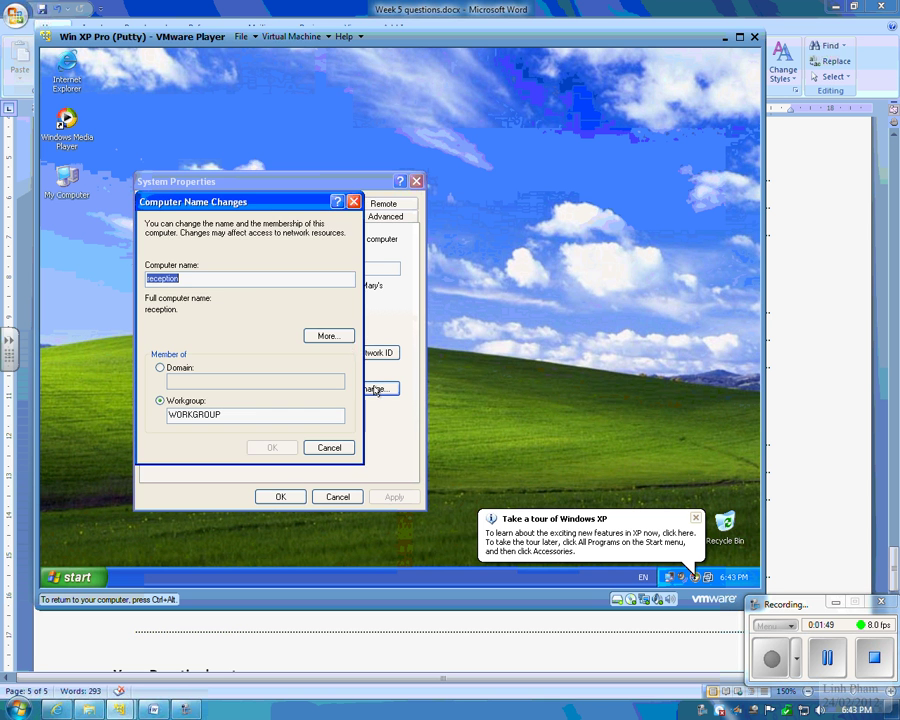
left_click_drag(256, 210, 534, 170)
Step: Switch membership from WORKGROUP to Domain and enter linh.local without confirming
left_click(440, 328)
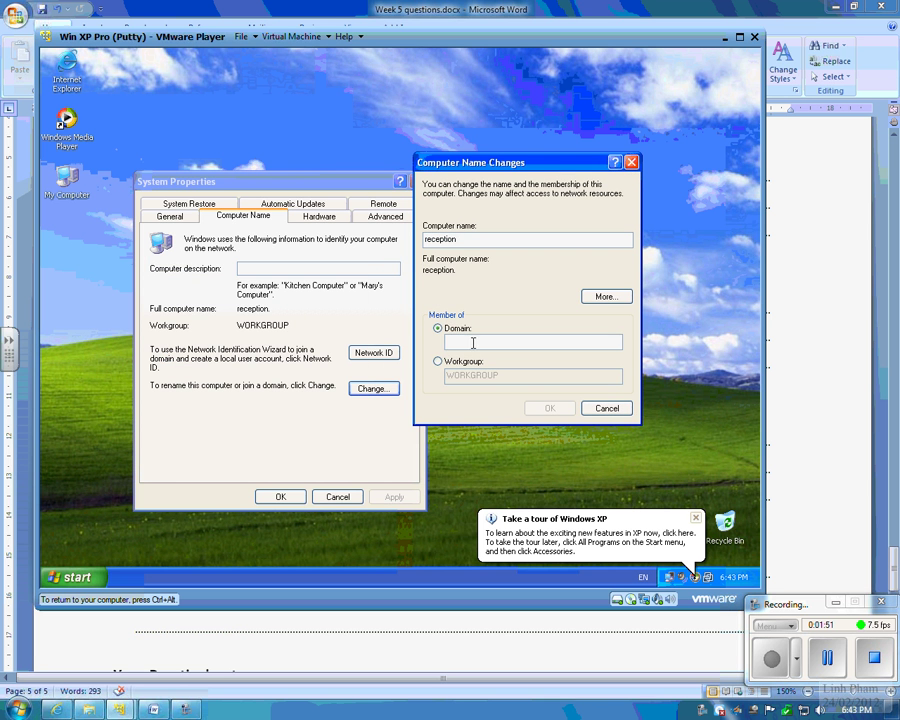
left_click(474, 343)
type("linh.local")
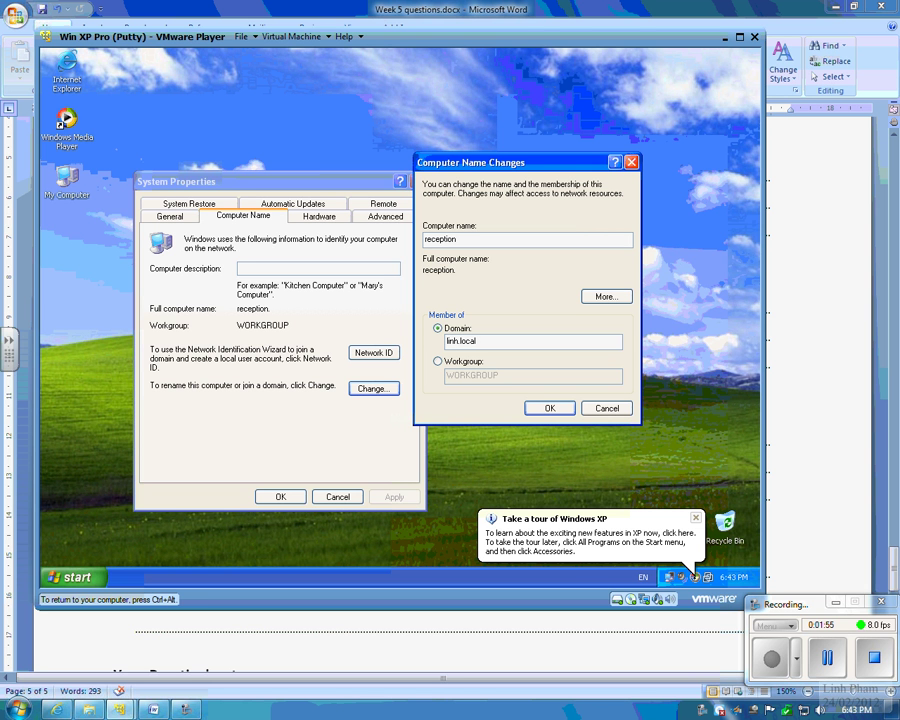
key("ctrl+alt")
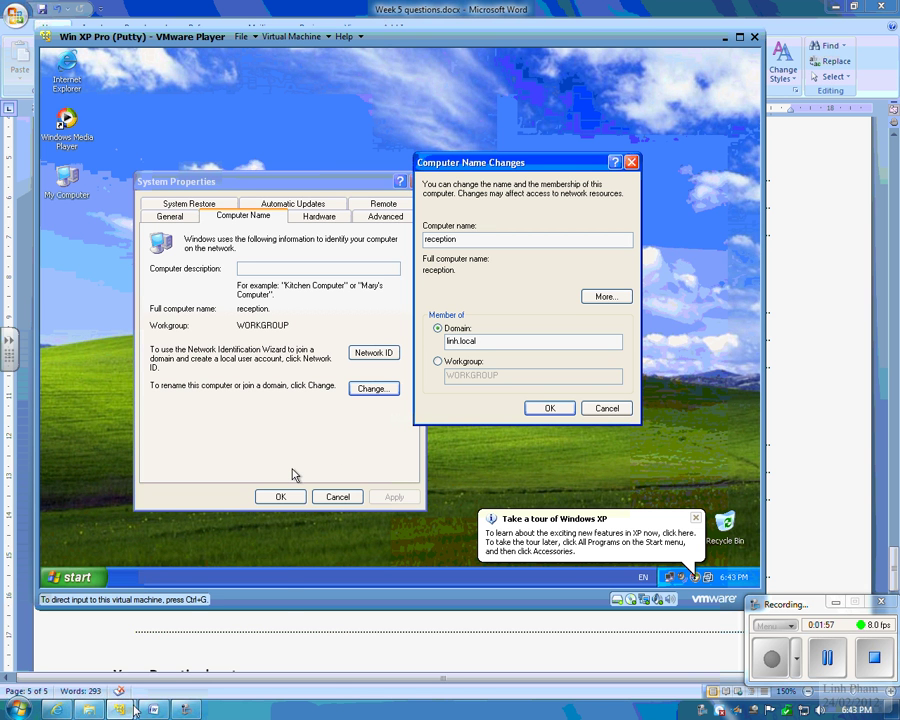
mouse_move(118, 709)
left_click(150, 605)
Step: Run testparm in the CentOS terminal to confirm workgroup LINH.LOCAL and the PDC role
left_click(420, 312)
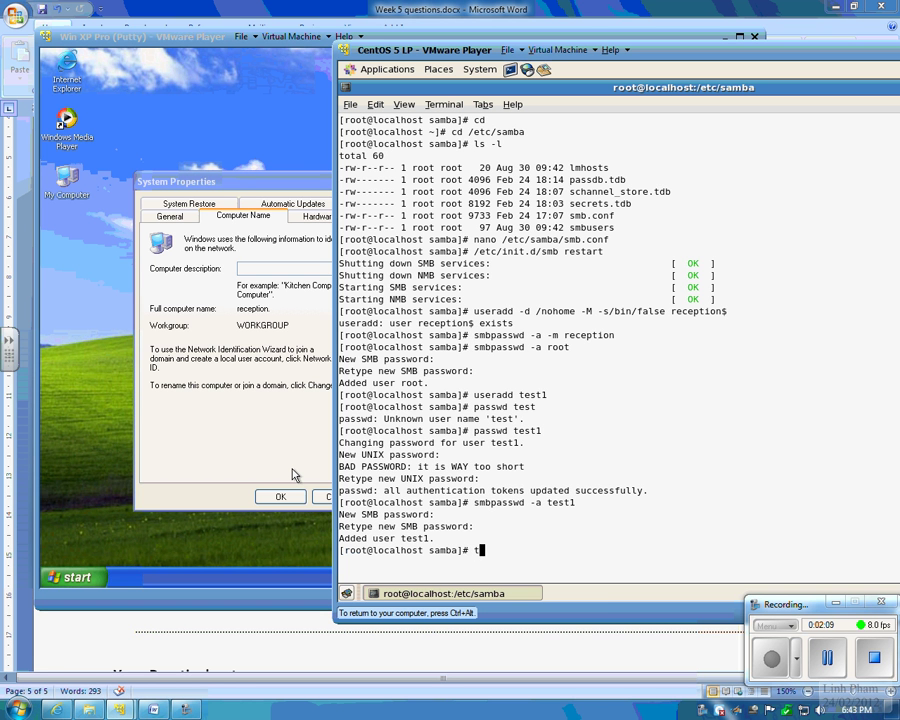
type("testparm")
key("Return")
key("Return")
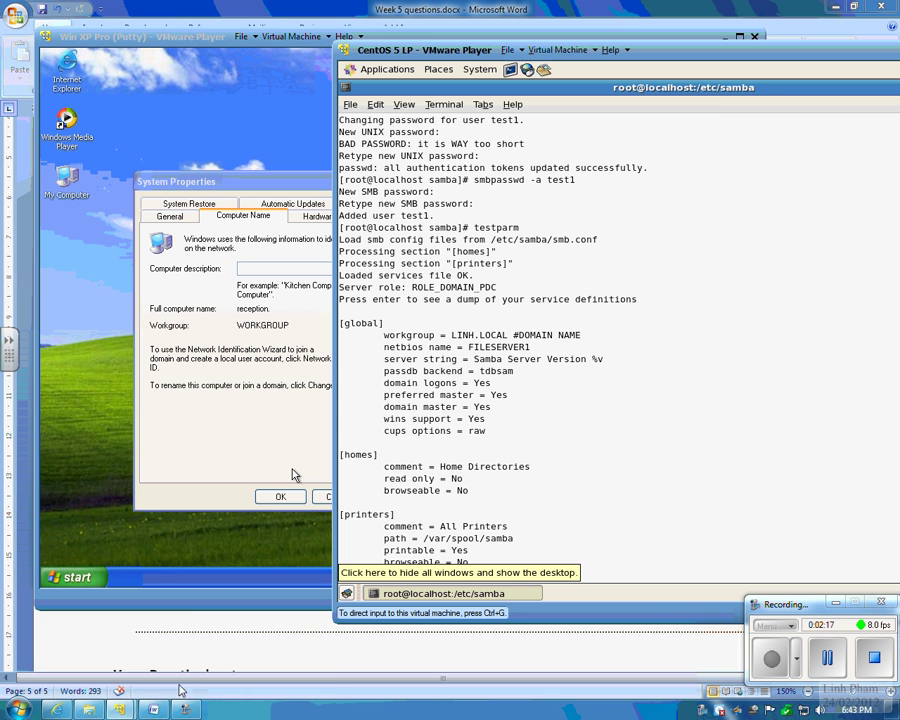
Step: Retype the domain as LINH.LOCAL and submit the join request
left_click(243, 612)
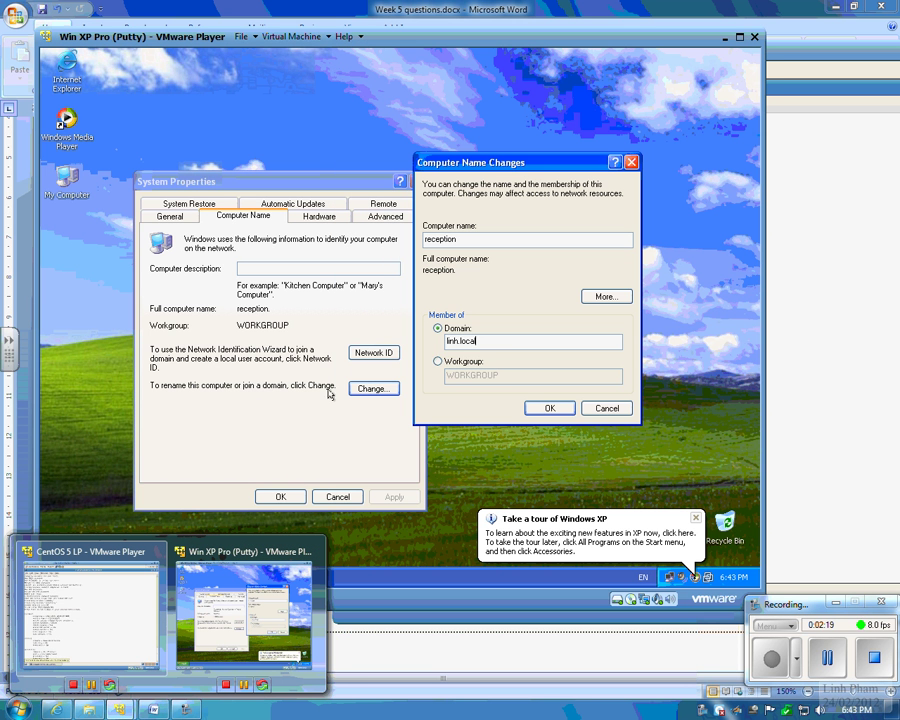
left_click_drag(510, 346, 401, 340)
type("LINH.LOCAL")
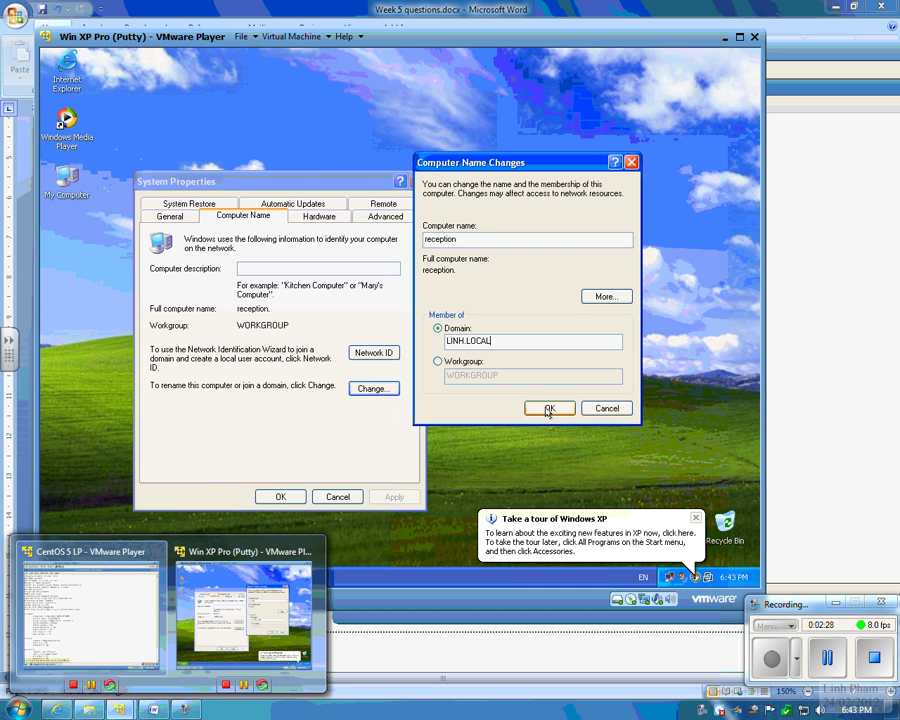
left_click(549, 409)
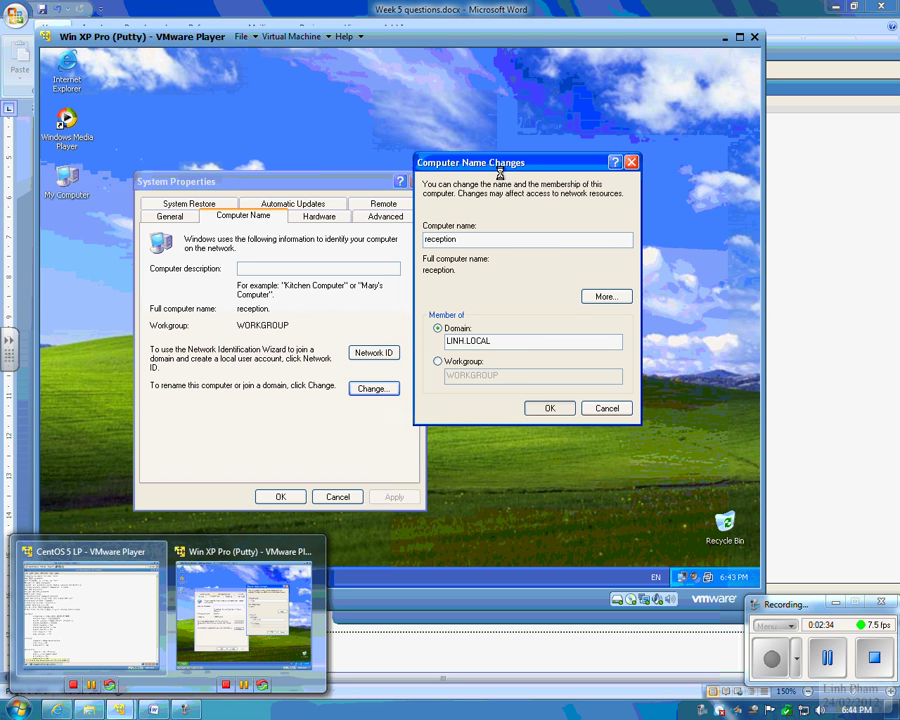
left_click_drag(480, 167, 356, 158)
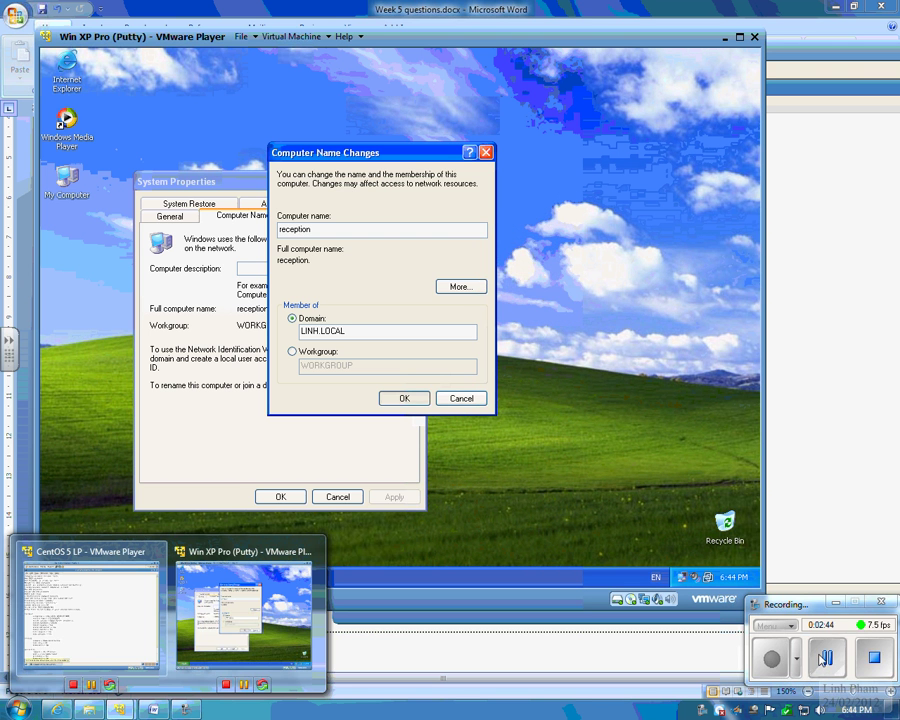
Step: Read the error details showing the DNS server failure, then dismiss the error
left_click(519, 369)
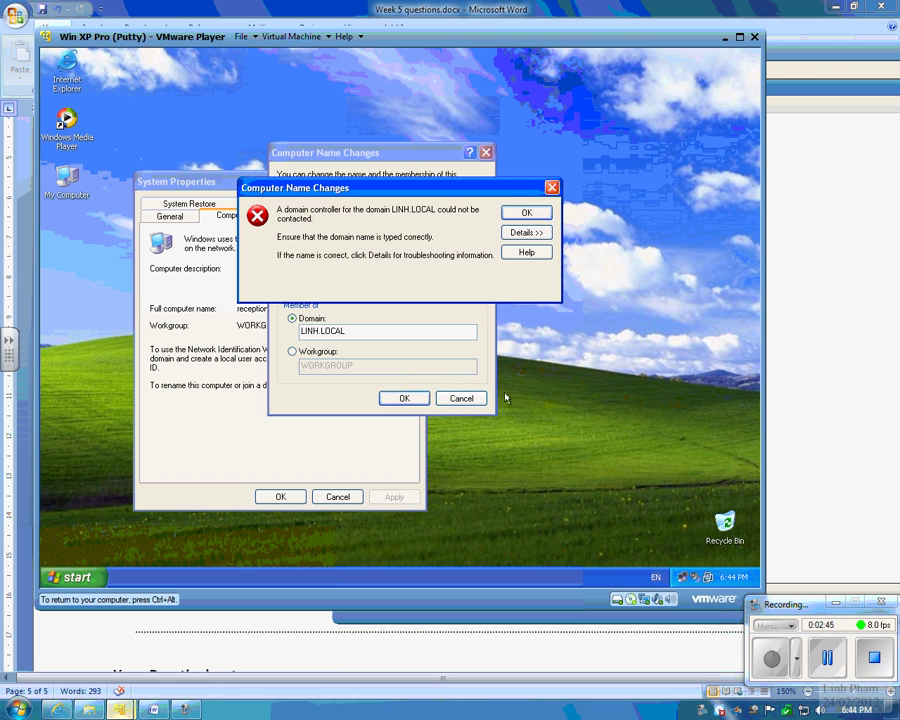
left_click_drag(447, 187, 544, 408)
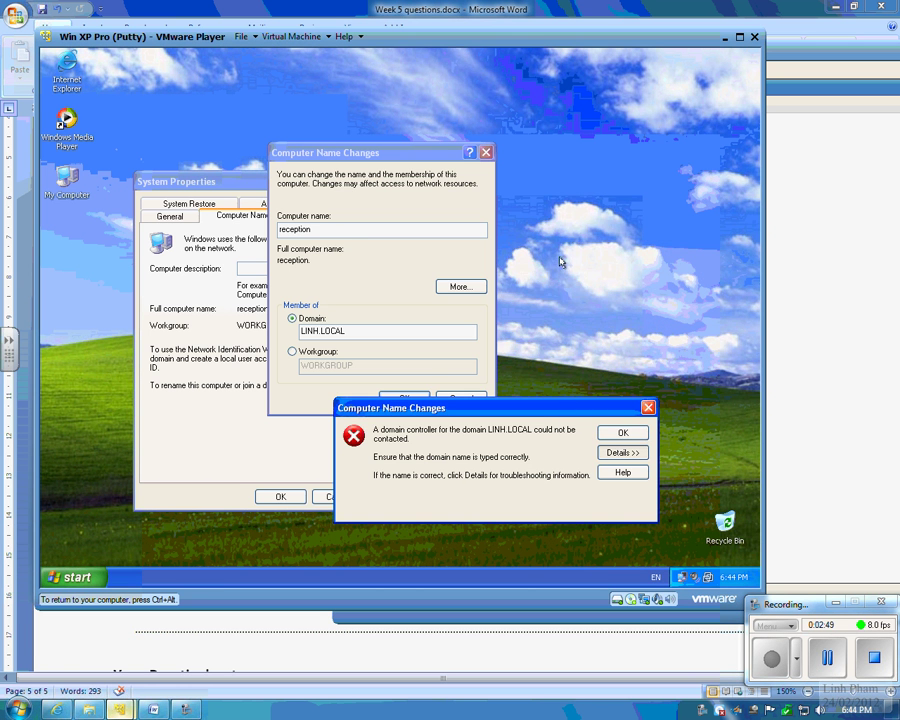
left_click(622, 452)
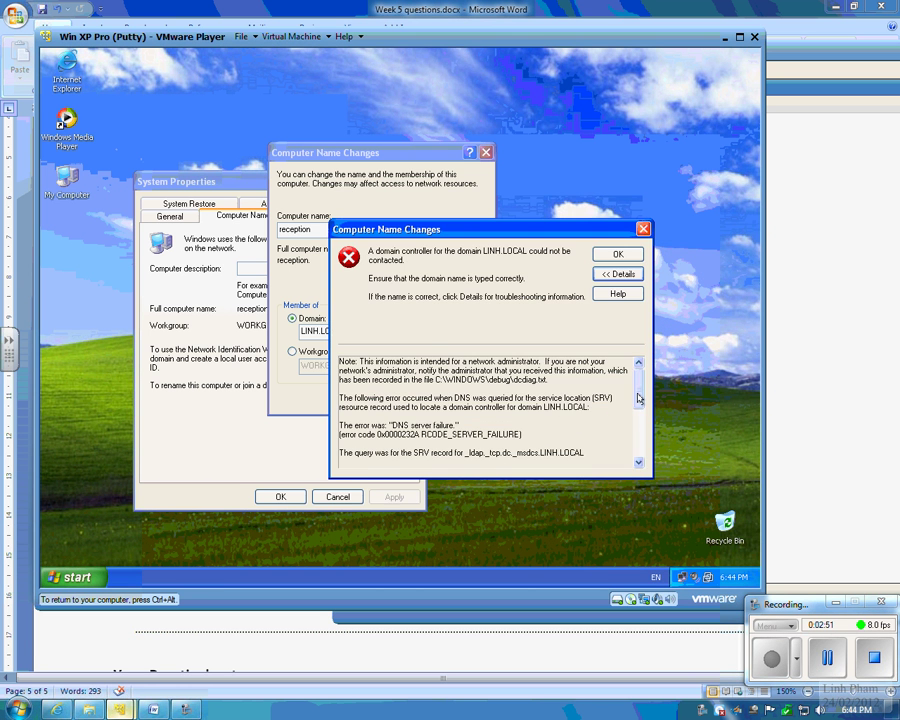
left_click_drag(637, 392, 639, 441)
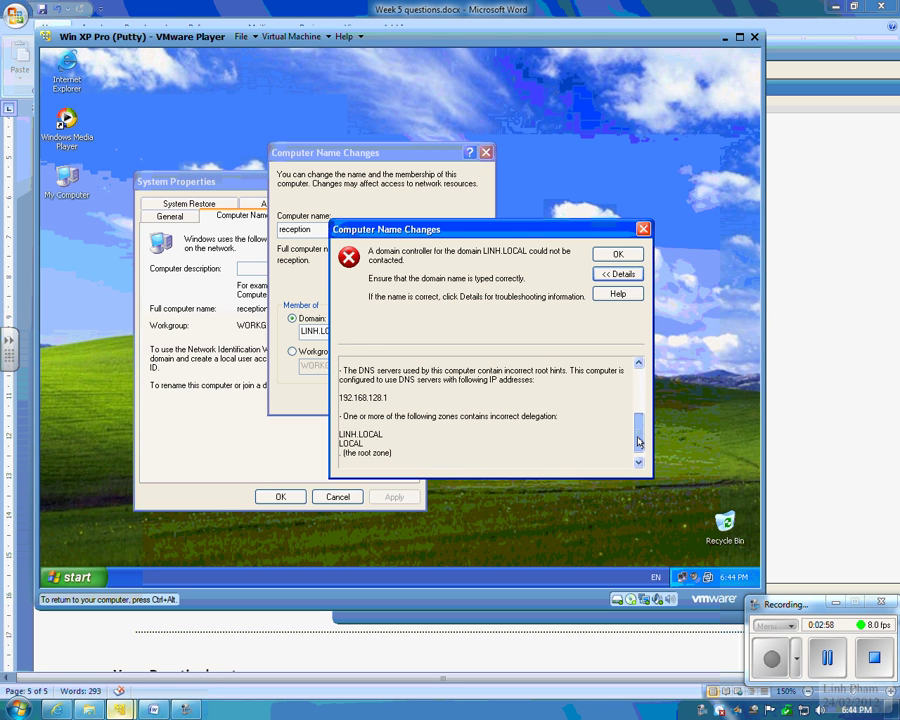
left_click_drag(639, 441, 640, 396)
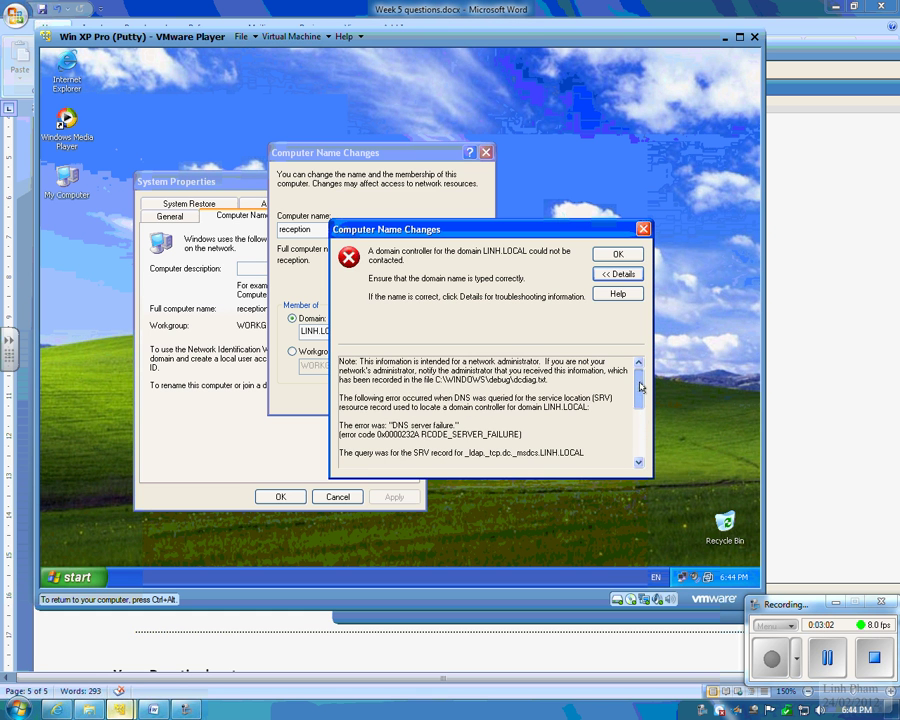
left_click(618, 256)
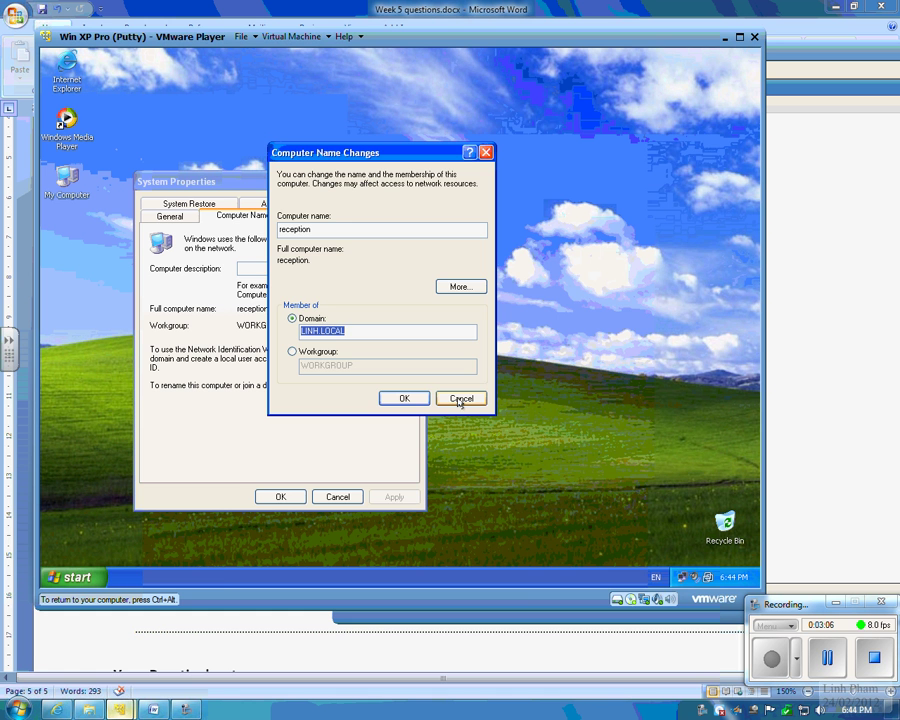
Step: Repair the XP network connection from its Support tab
double_click(683, 577)
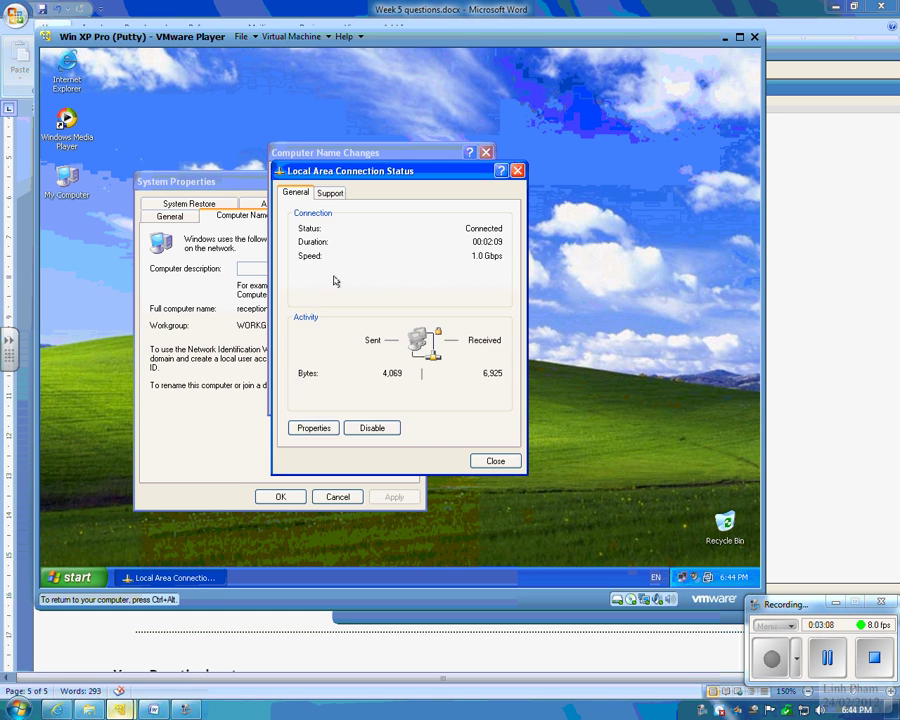
left_click(330, 192)
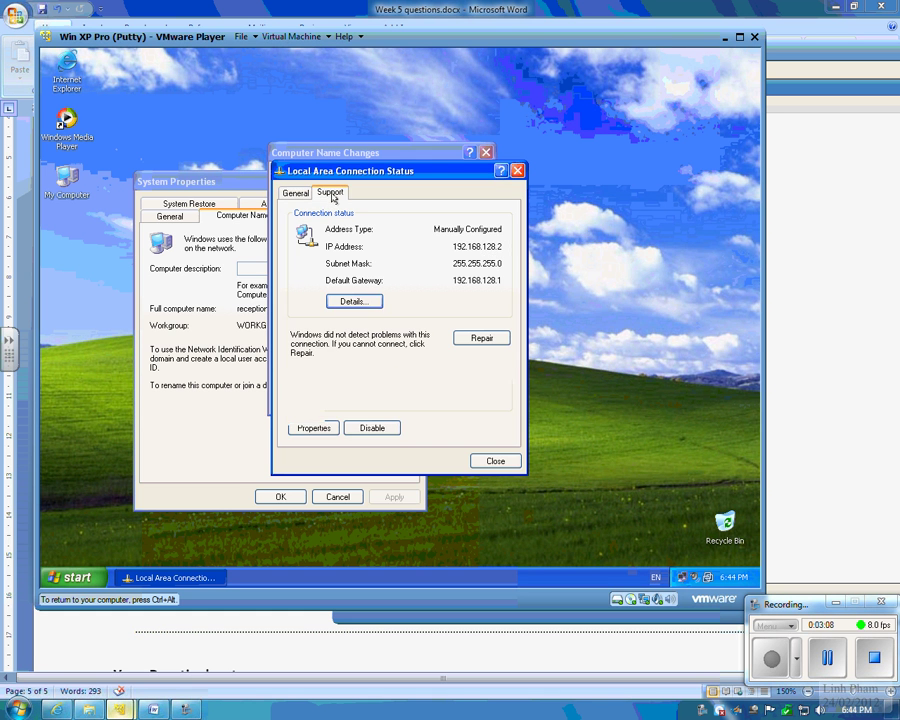
left_click(478, 339)
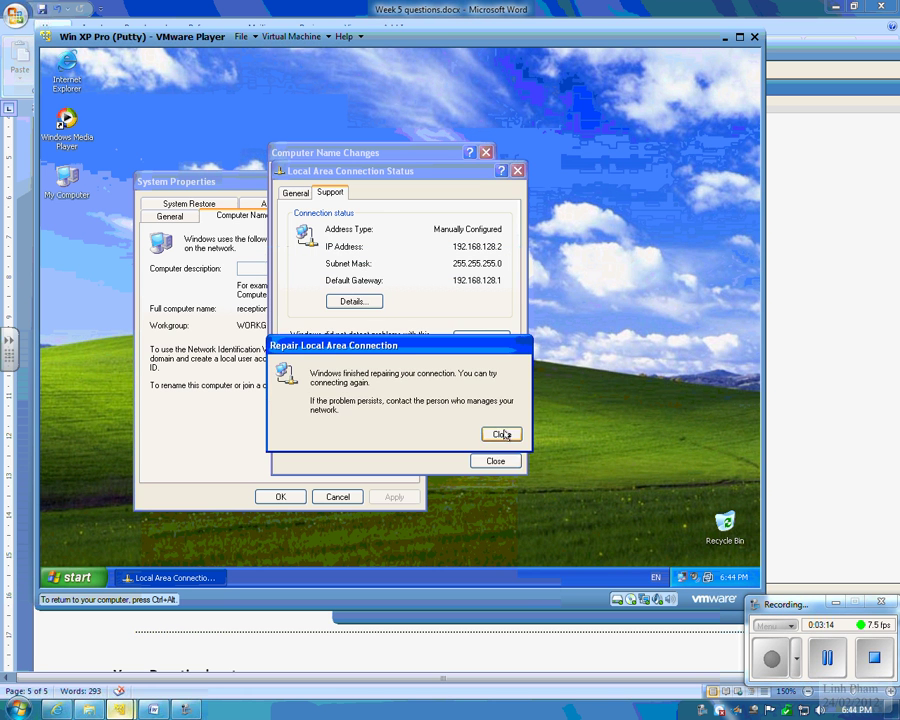
left_click(502, 432)
Step: Check the connection details confirming DNS and WINS server 192.168.128.1
left_click(378, 300)
left_click(412, 290)
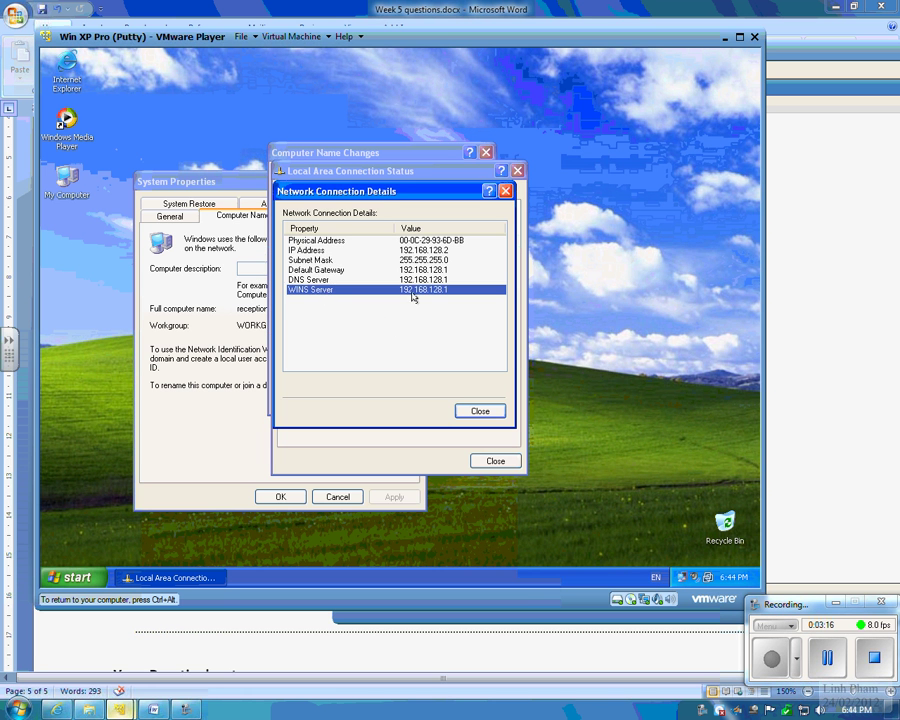
left_click(414, 280)
key("Up")
key("Up")
key("Up")
key("Up")
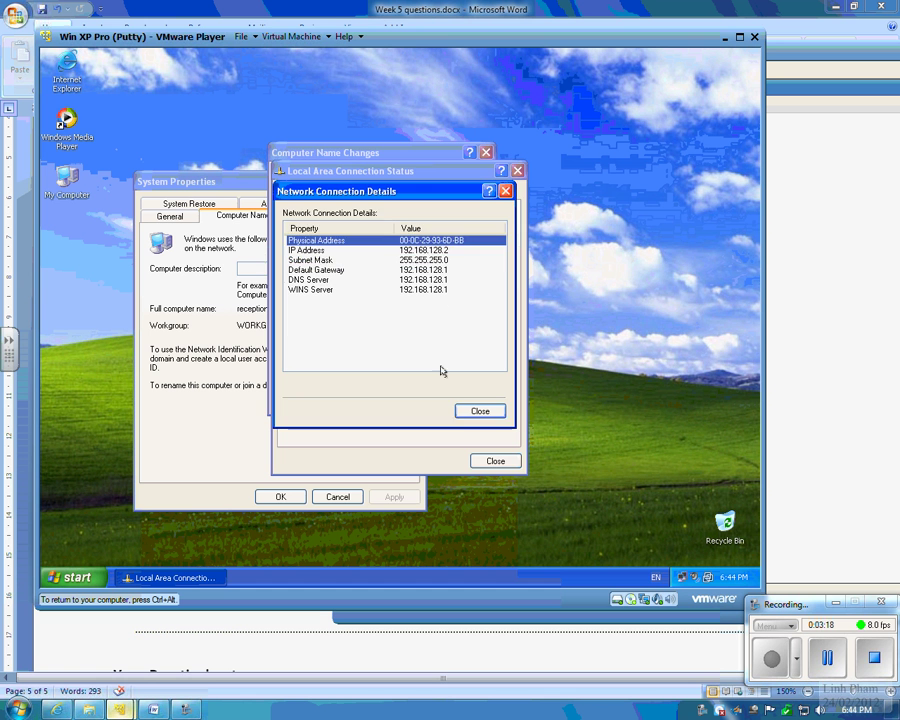
left_click(476, 411)
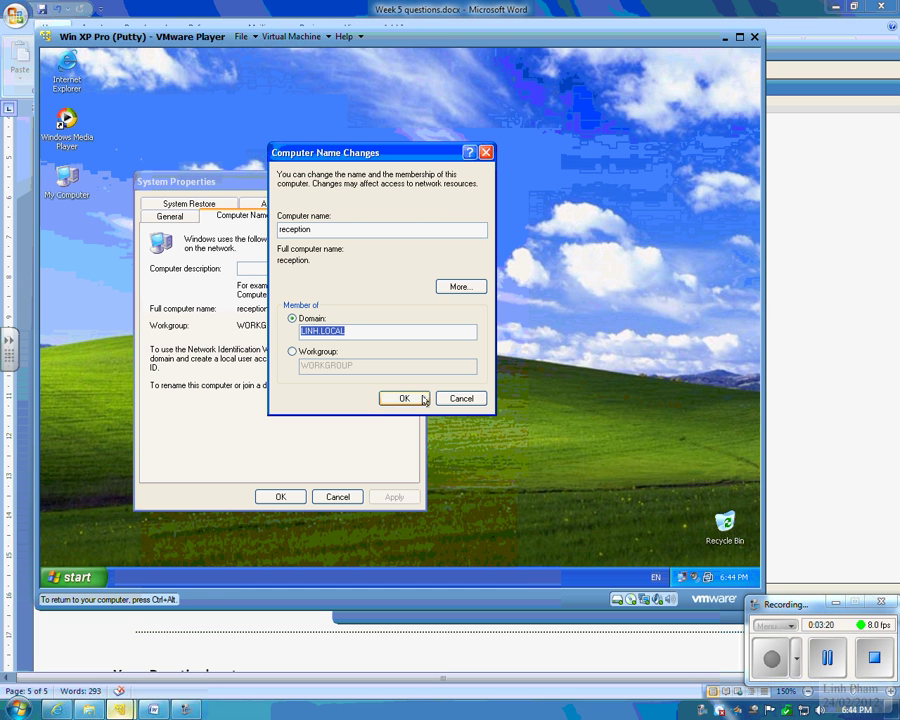
Step: On the CentOS server, run /etc/init.d/smb restart so all SMB and NMB services report OK
left_click(120, 710)
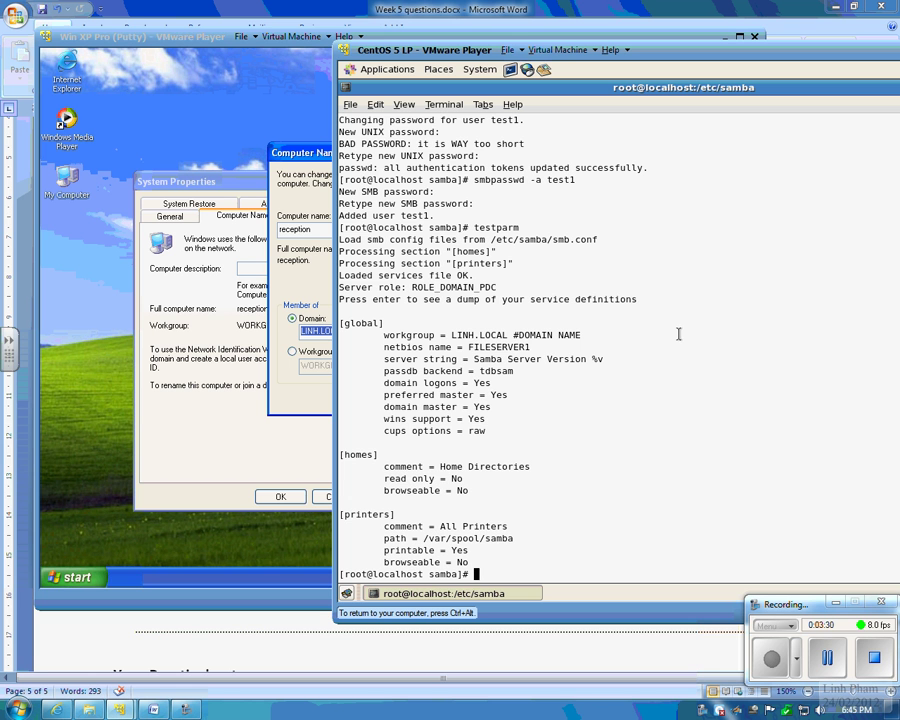
type("/etc/init.d/smb restart")
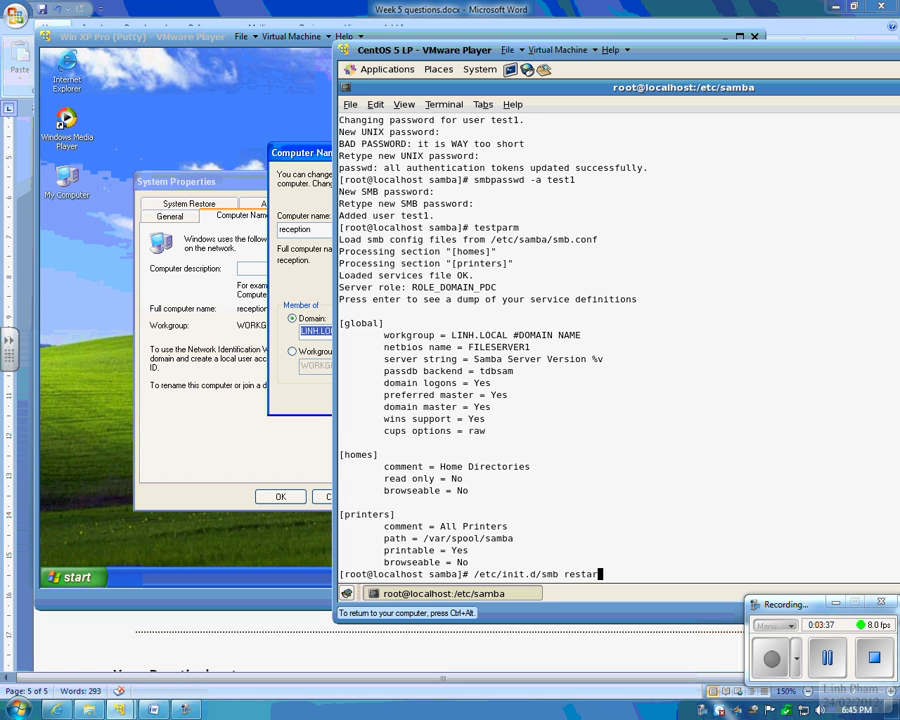
key("Return")
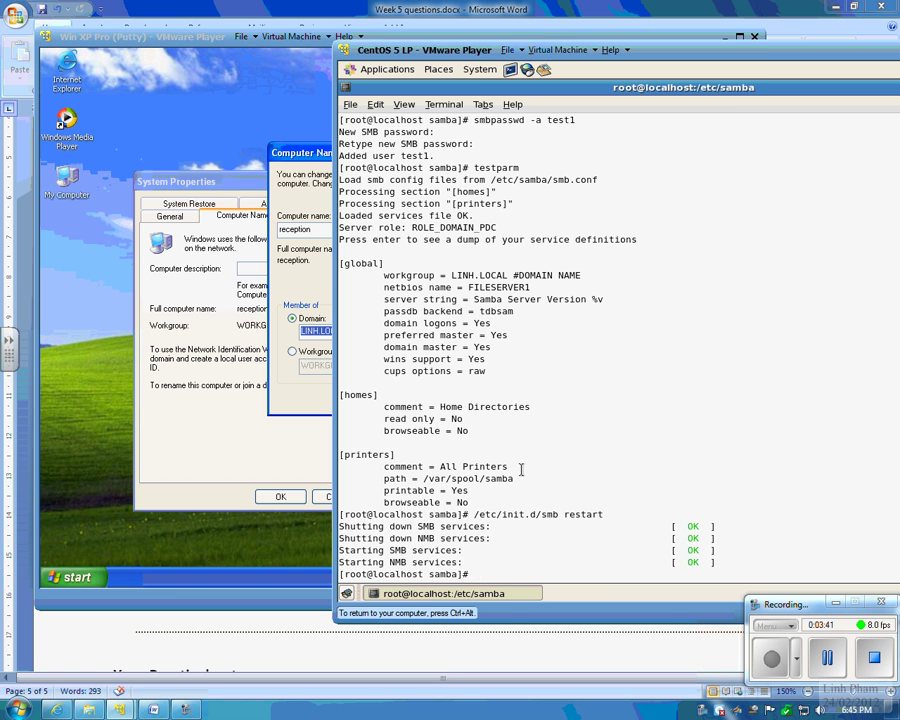
left_click(306, 334)
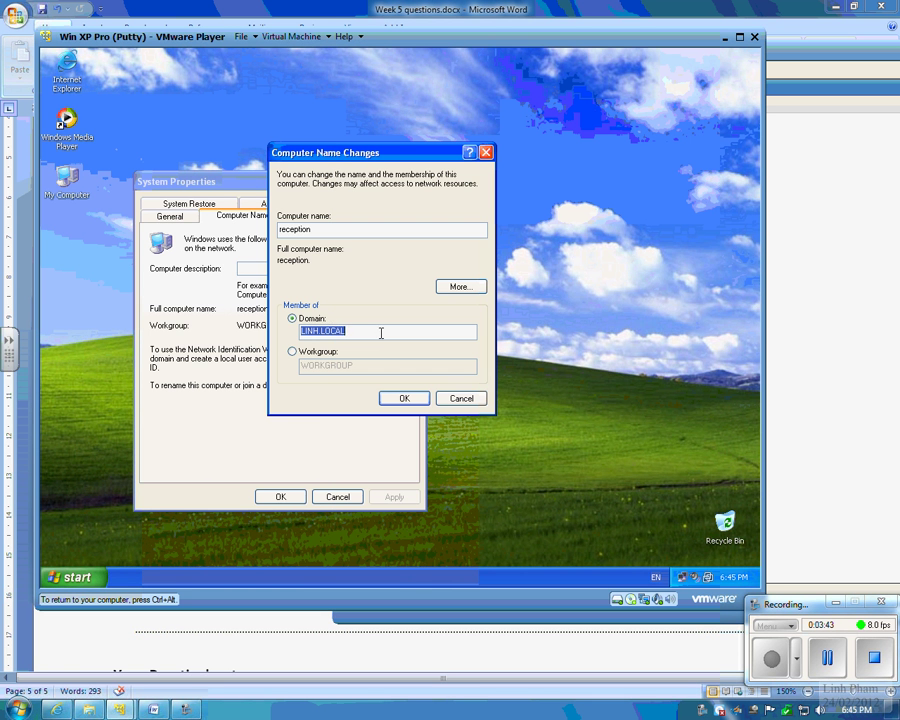
left_click(386, 331)
left_click(403, 398)
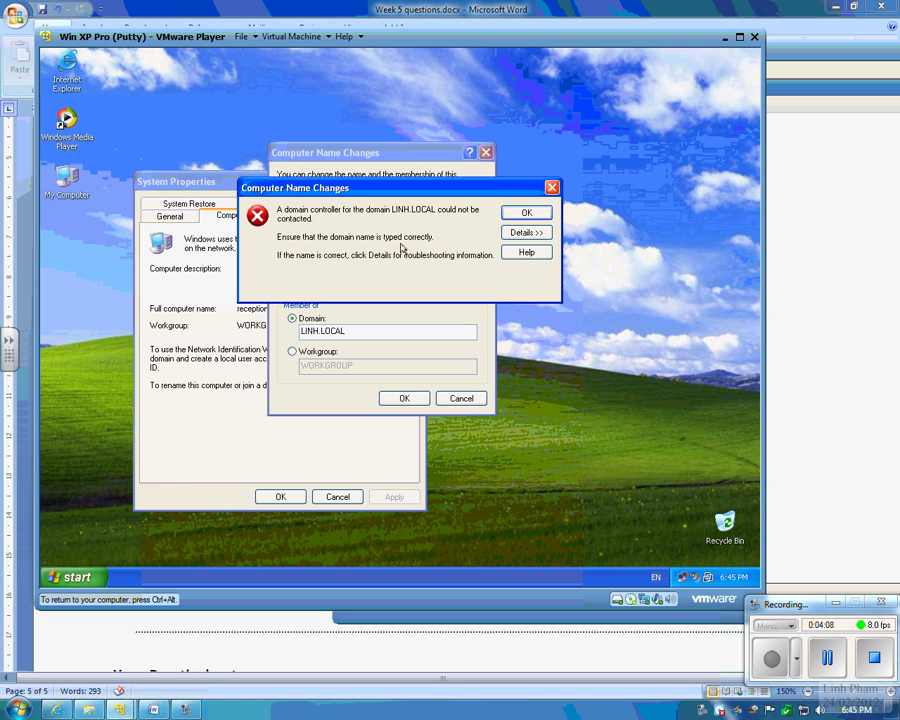
left_click_drag(424, 188, 452, 441)
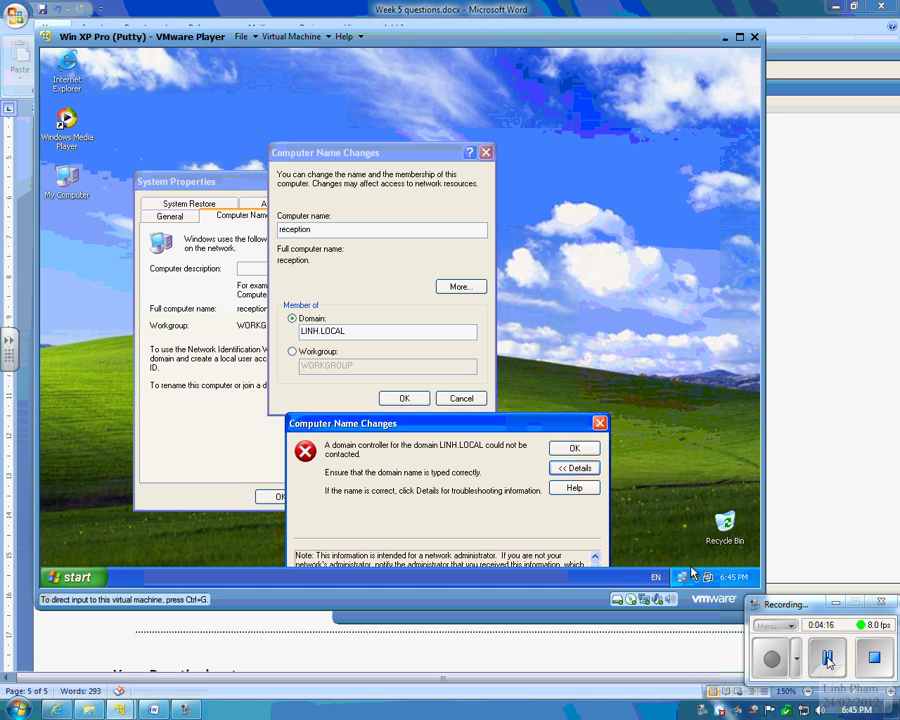
Step: Dismiss the XP domain error, reopen smb.conf on CentOS and set workgroup = LINH.LOCAL
left_click(584, 368)
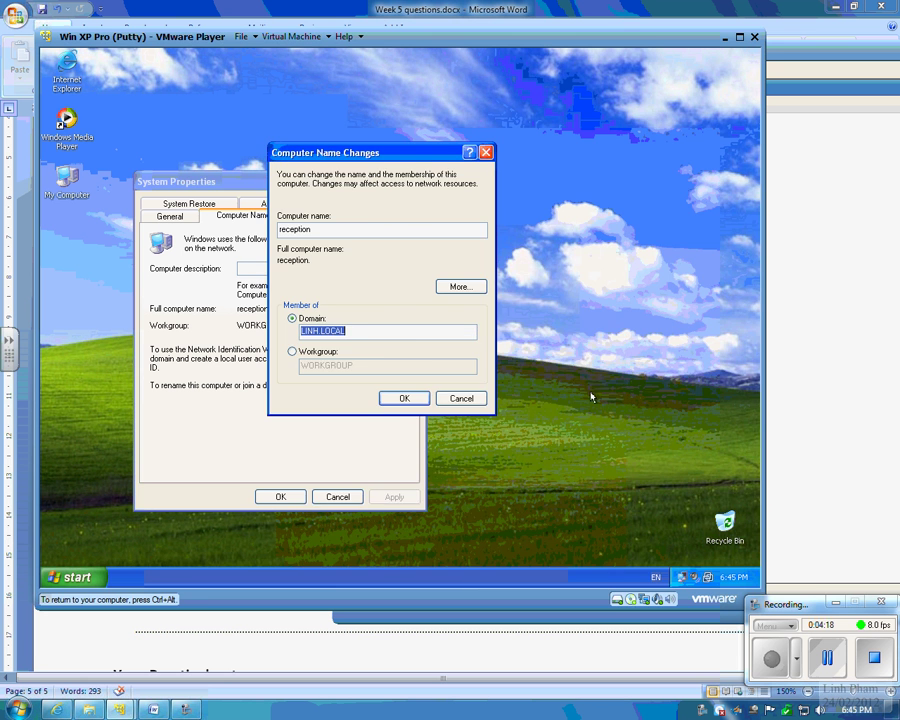
key("ctrl+alt")
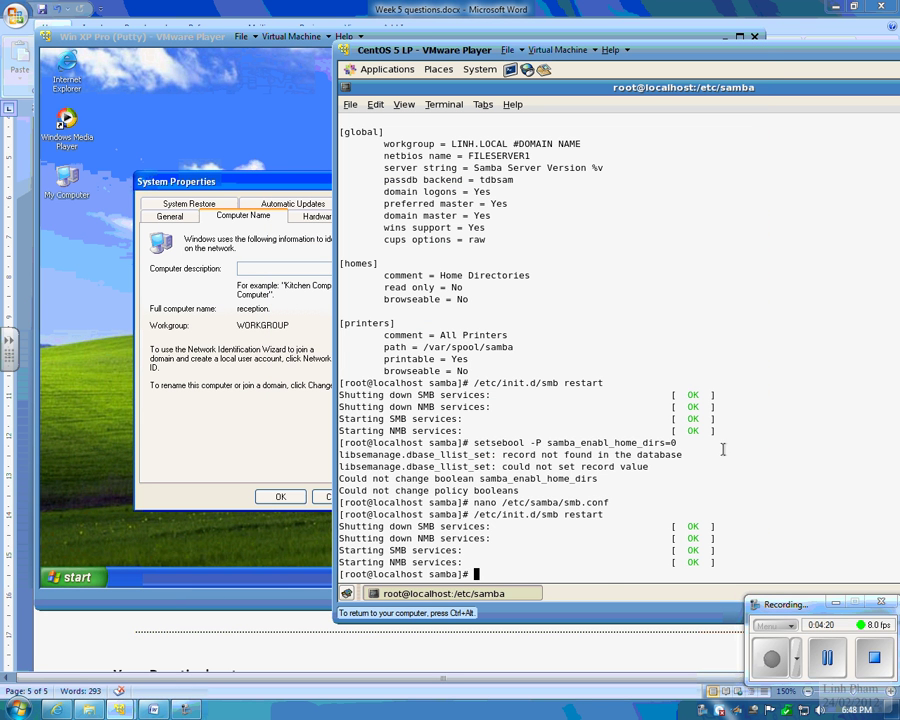
key("Up")
key("Up")
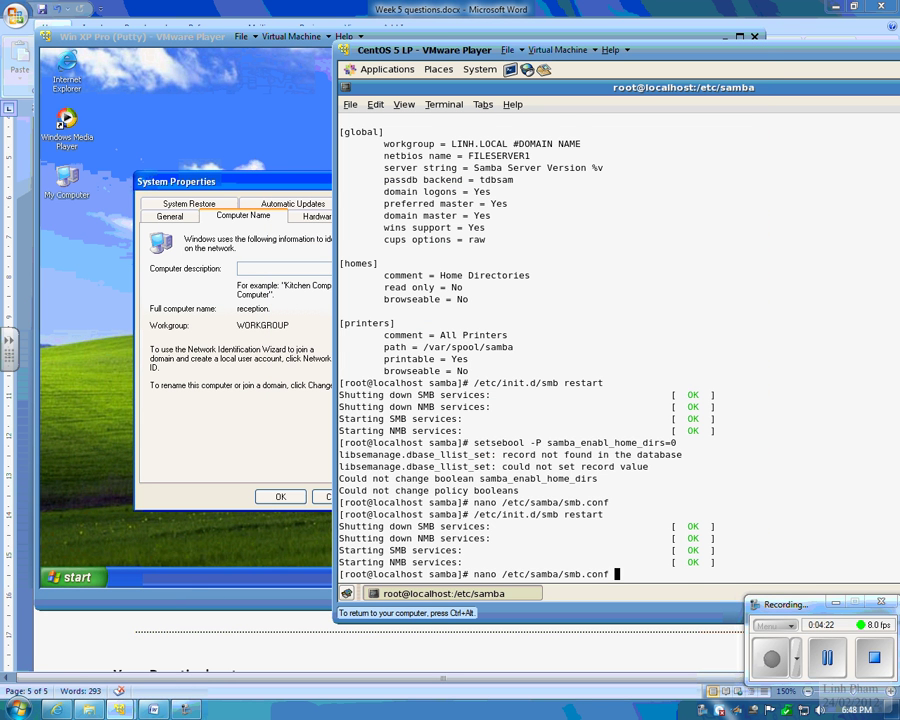
key("Return")
key("Page_Down")
key("Page_Down")
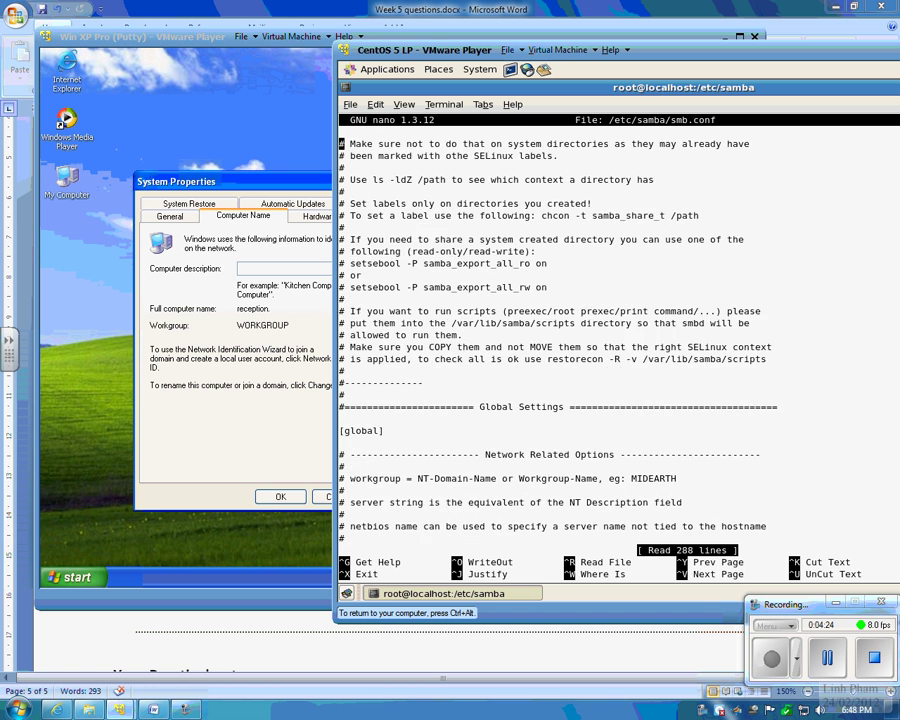
key("Down")
key("Down")
key("Down")
key("Down")
key("Down")
key("Down")
key("Down")
key("Down")
key("Down")
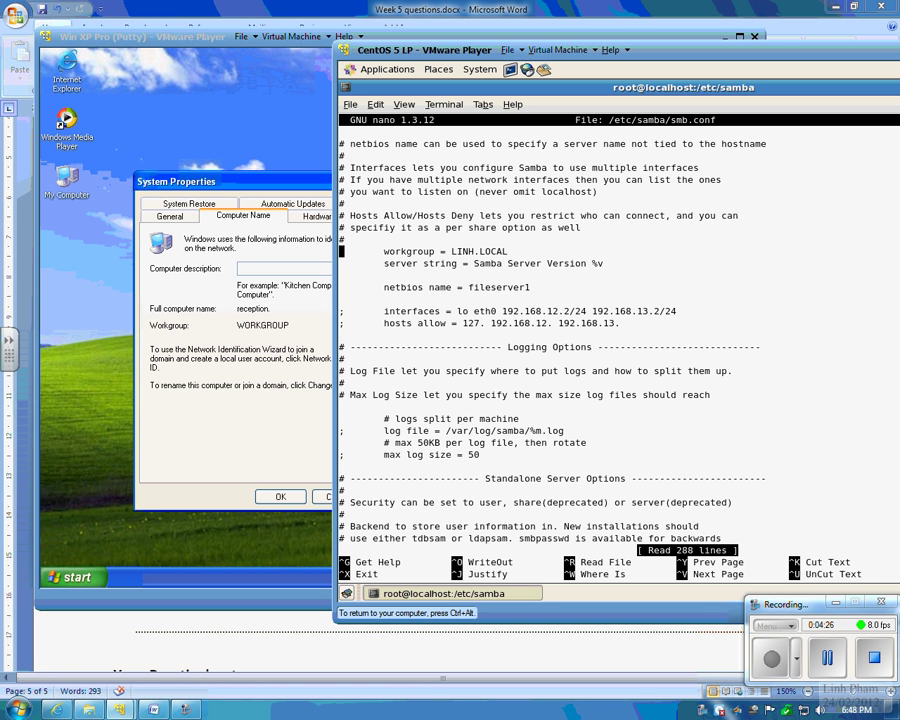
key("End")
key("BackSpace")
key("BackSpace")
key("BackSpace")
key("BackSpace")
key("BackSpace")
key("BackSpace")
key("BackSpace")
key("BackSpace")
key("BackSpace")
key("BackSpace")
type("linh")
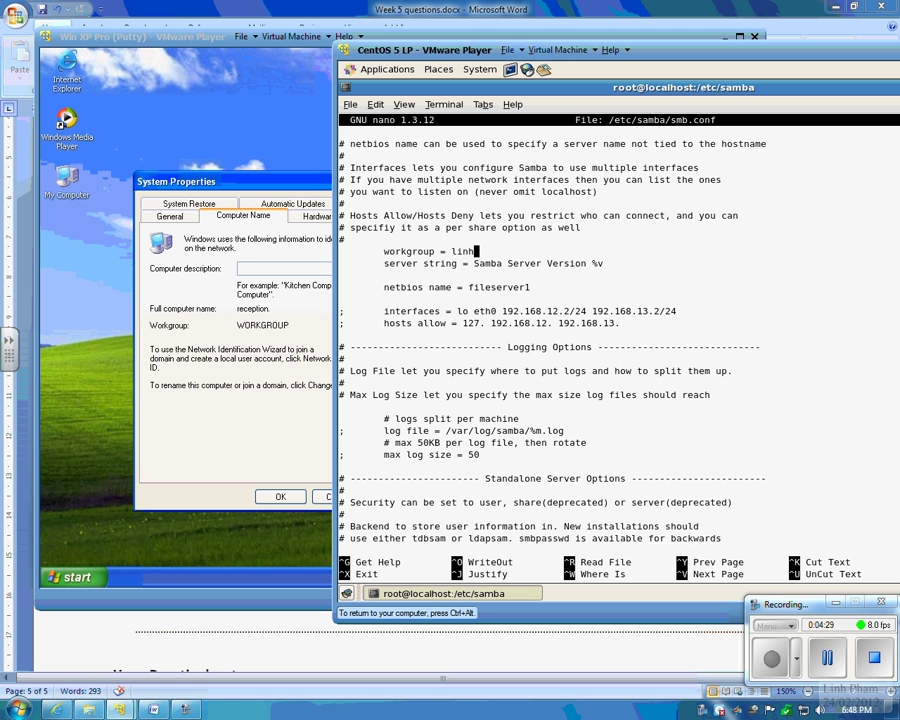
type(".local")
key("BackSpace")
key("BackSpace")
key("BackSpace")
key("BackSpace")
key("BackSpace")
key("BackSpace")
key("BackSpace")
key("BackSpace")
key("BackSpace")
key("BackSpace")
type("LINH.LOCAL")
Step: Save smb.conf, exit nano, restart Samba with /etc/init.d/smb restart, and return to XP
key("ctrl+o")
key("Return")
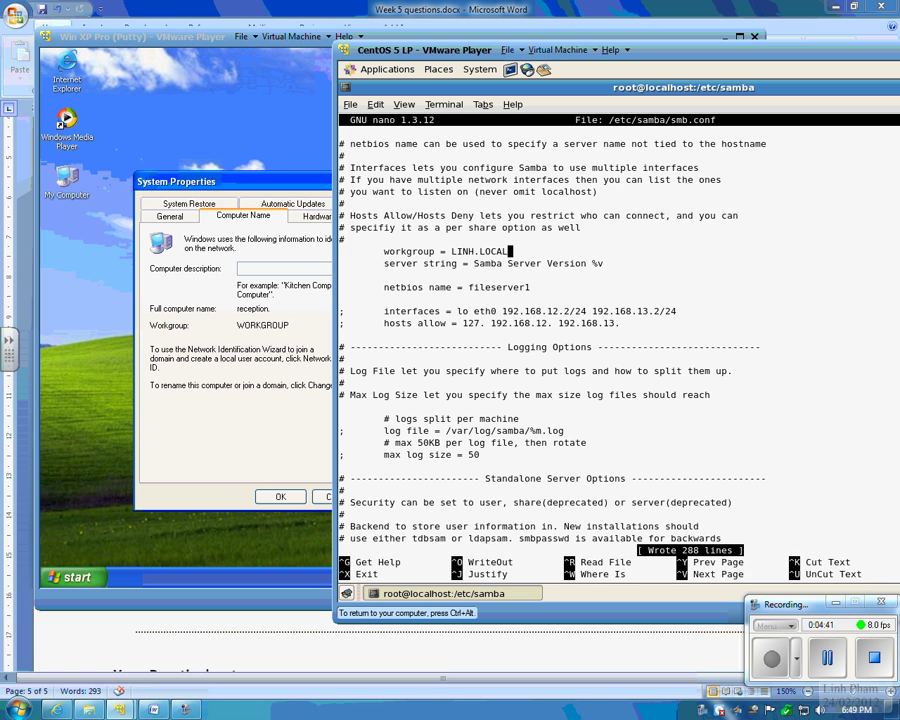
key("ctrl+x")
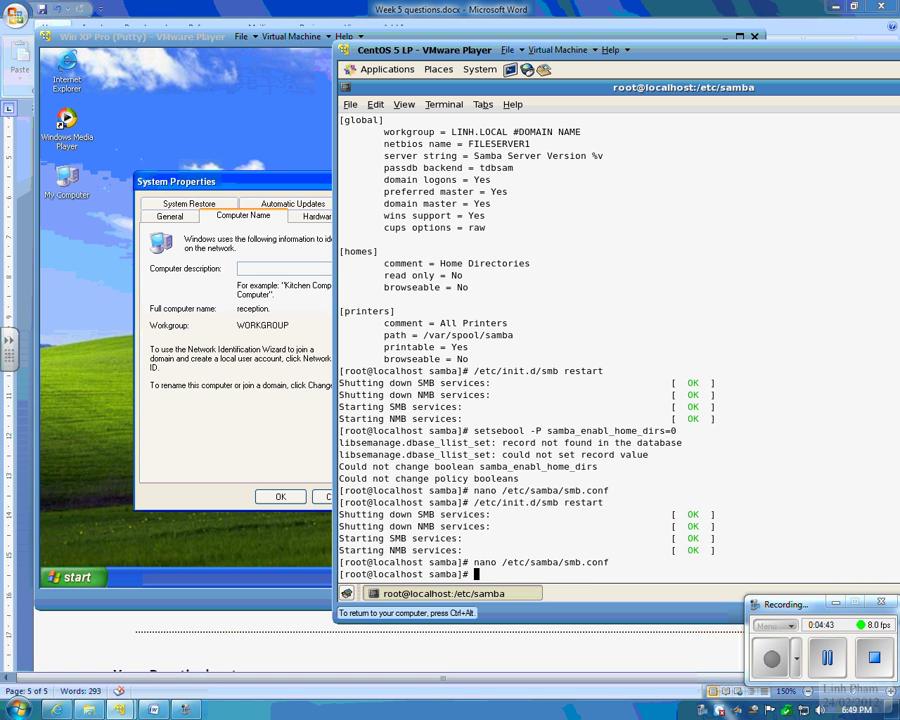
key("Up")
key("Up")
key("Return")
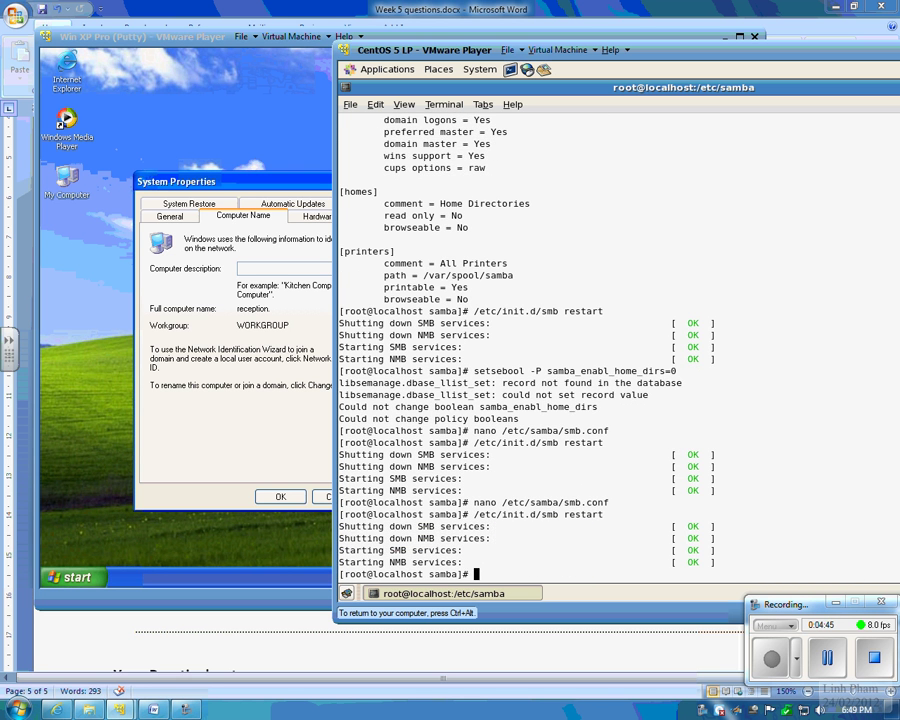
left_click(228, 289)
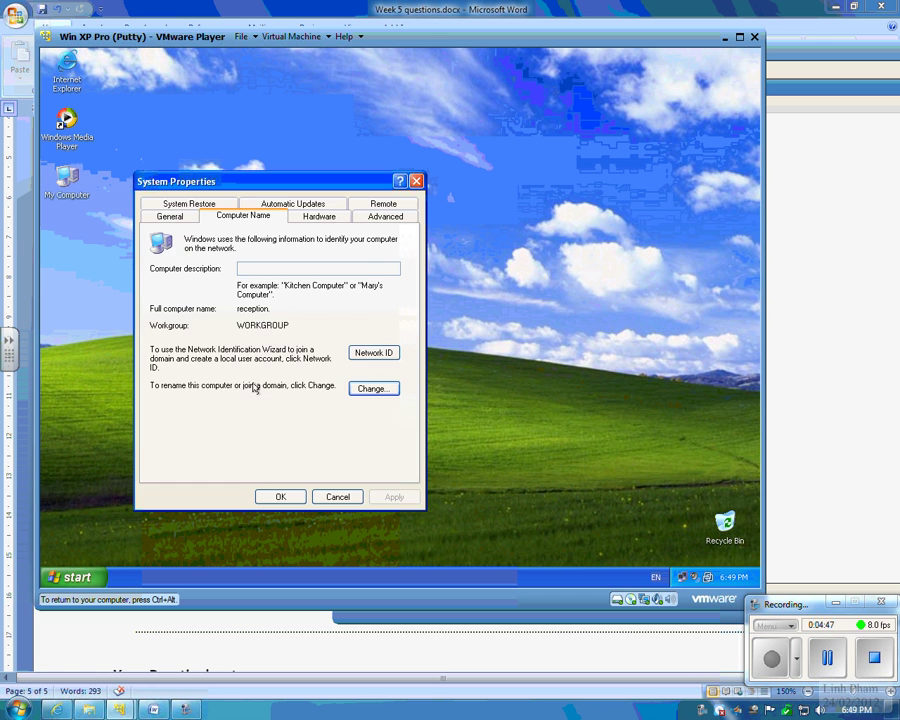
Step: In the XP Computer Name Changes dialog, make the machine a member of domain LINH.LOCAL
left_click(363, 390)
left_click(190, 368)
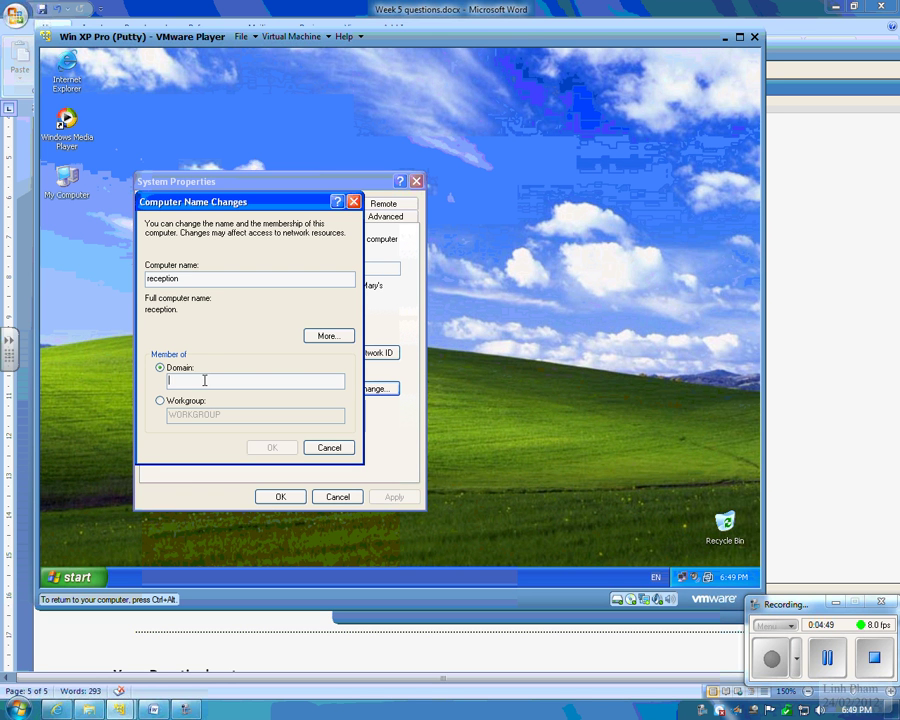
type("lIN")
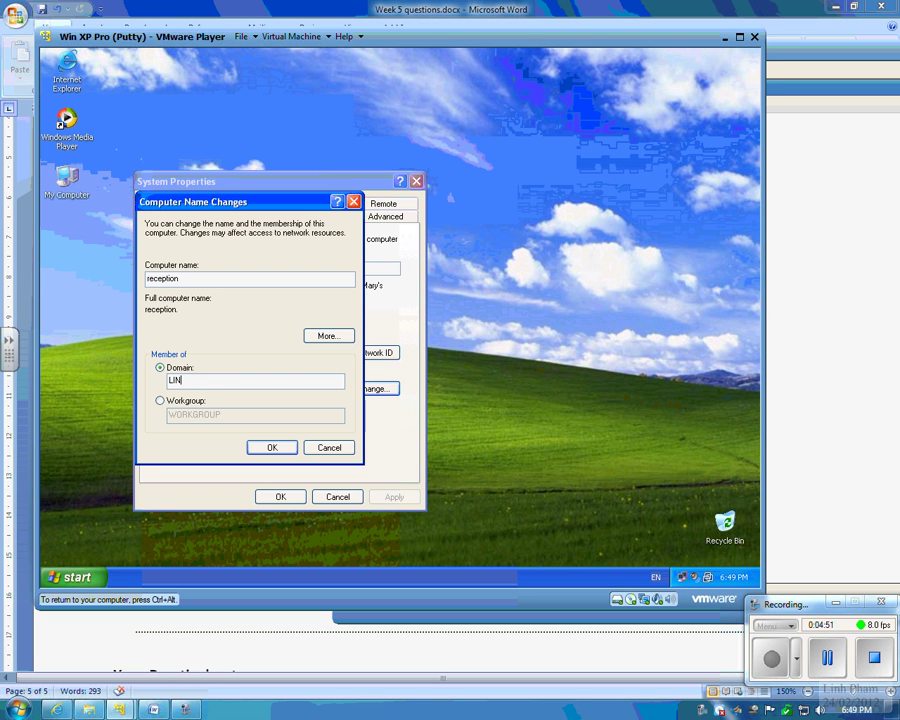
type("H.LOCAL")
left_click(280, 448)
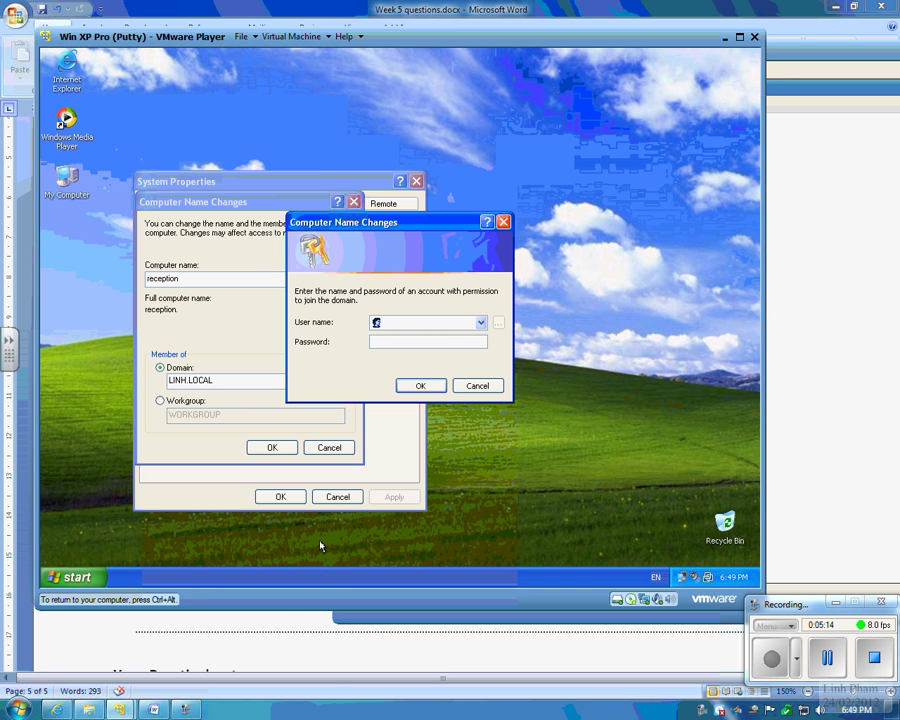
mouse_move(119, 709)
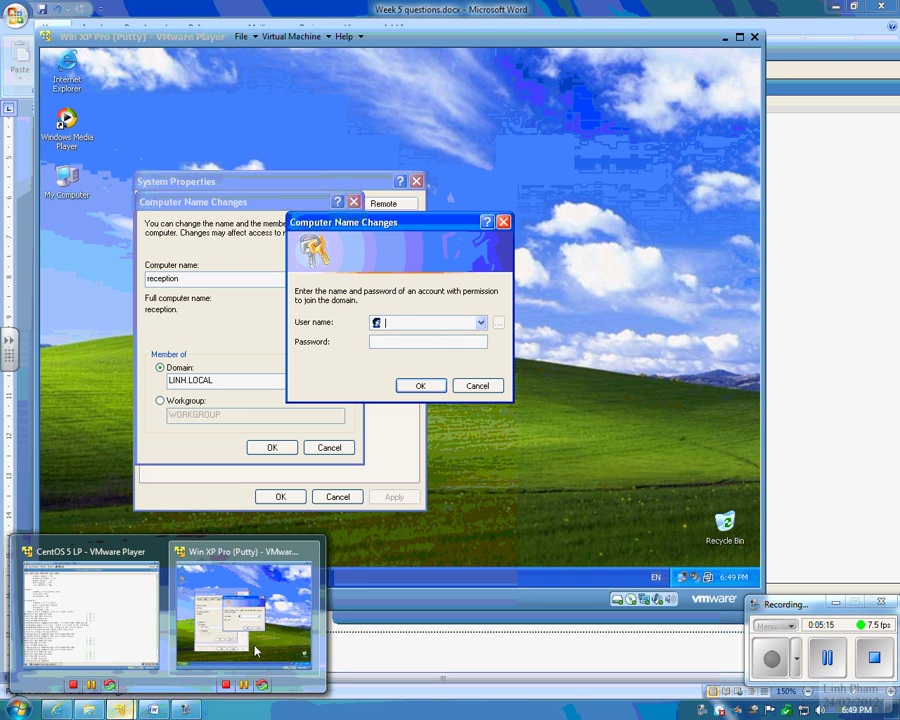
left_click(152, 613)
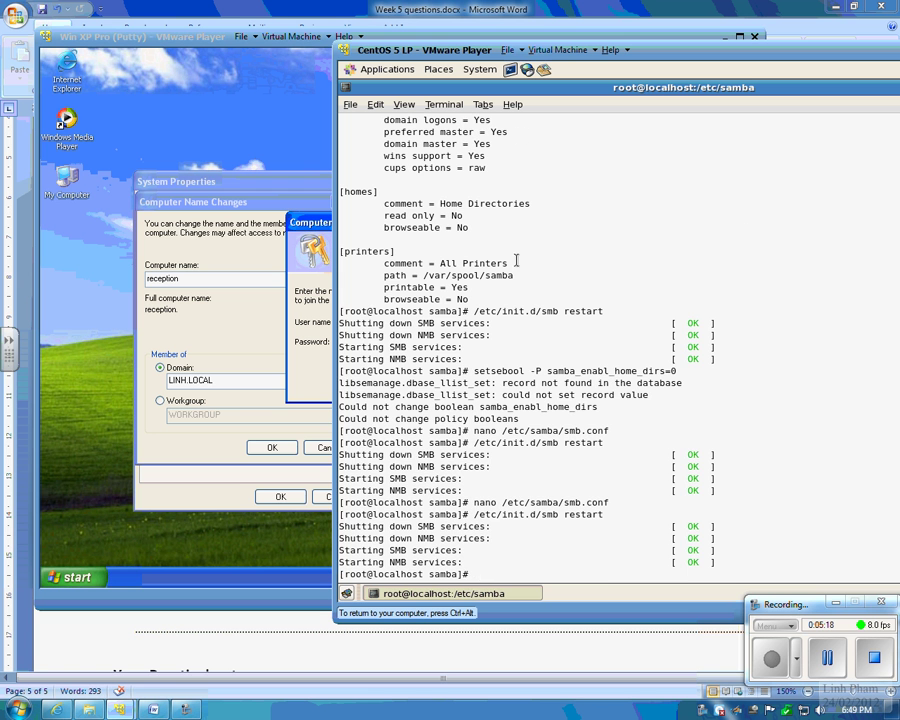
key("Up")
key("Up")
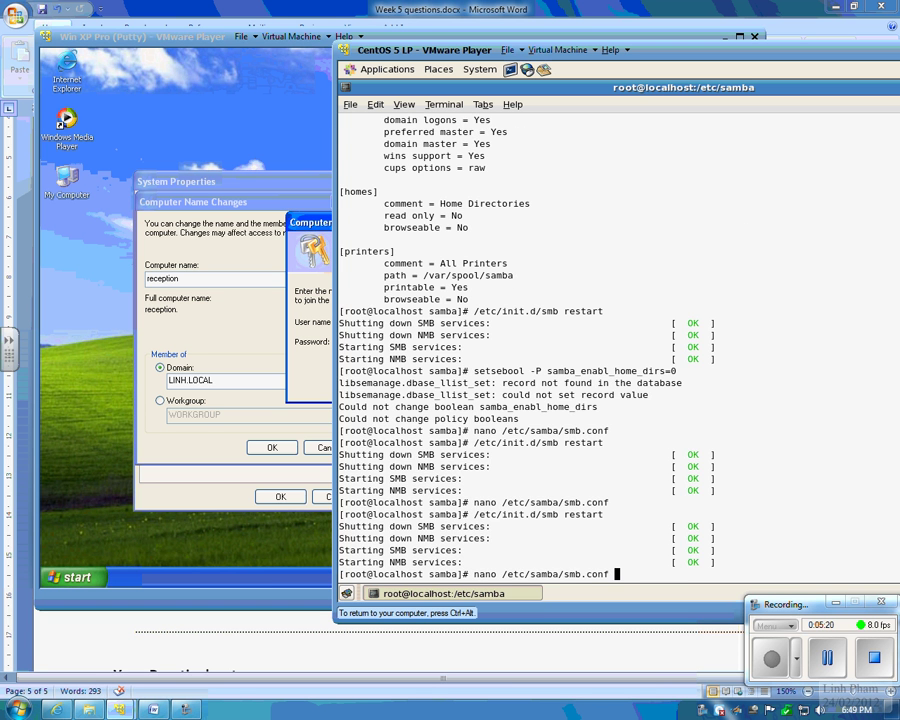
key("Return")
key("ctrl+v")
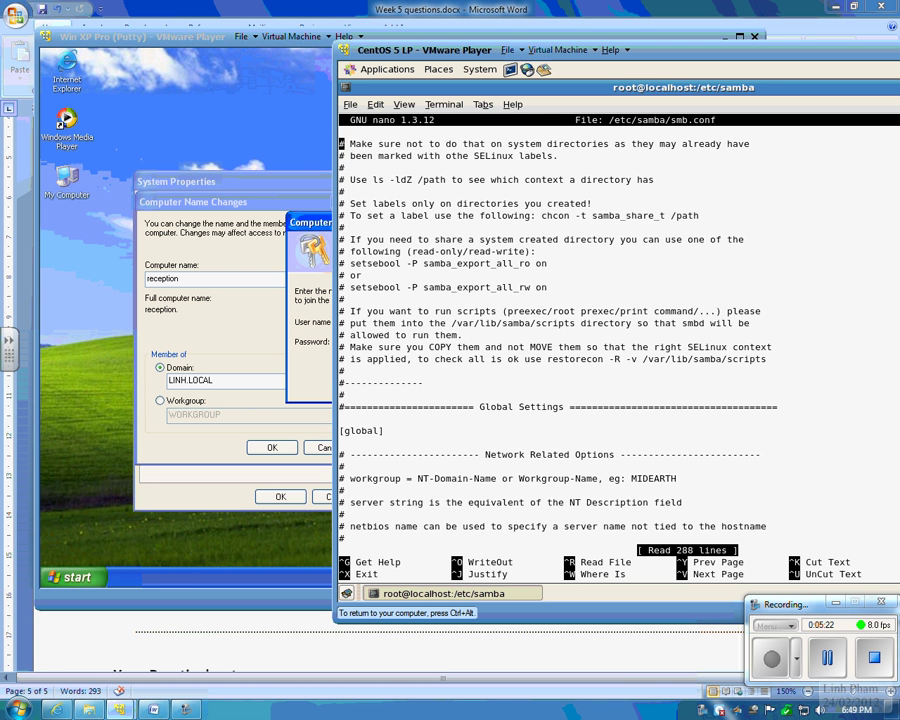
key("ctrl+v")
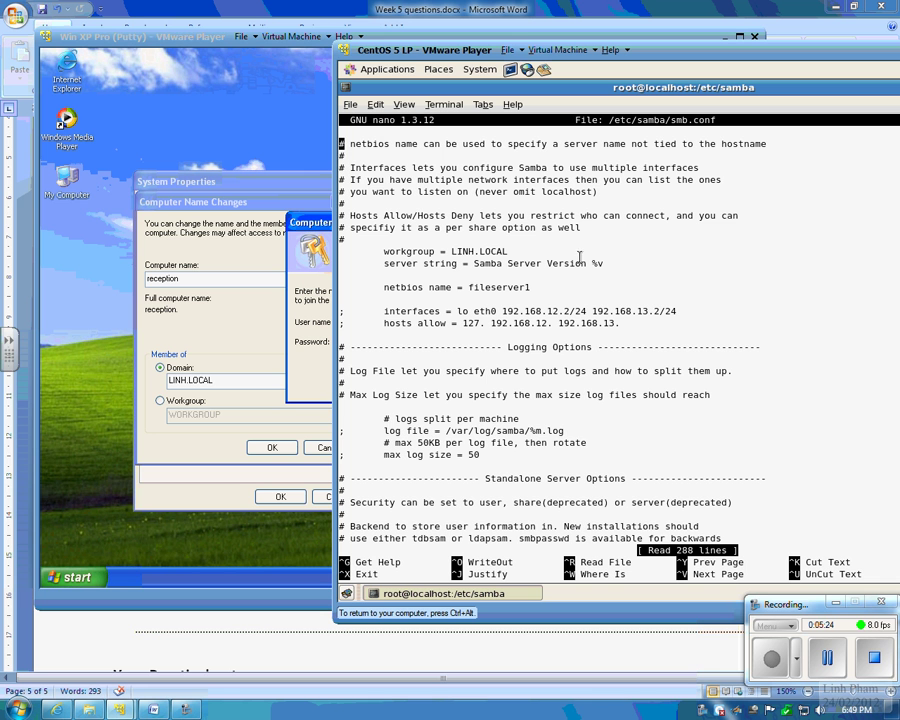
left_click_drag(507, 251, 453, 251)
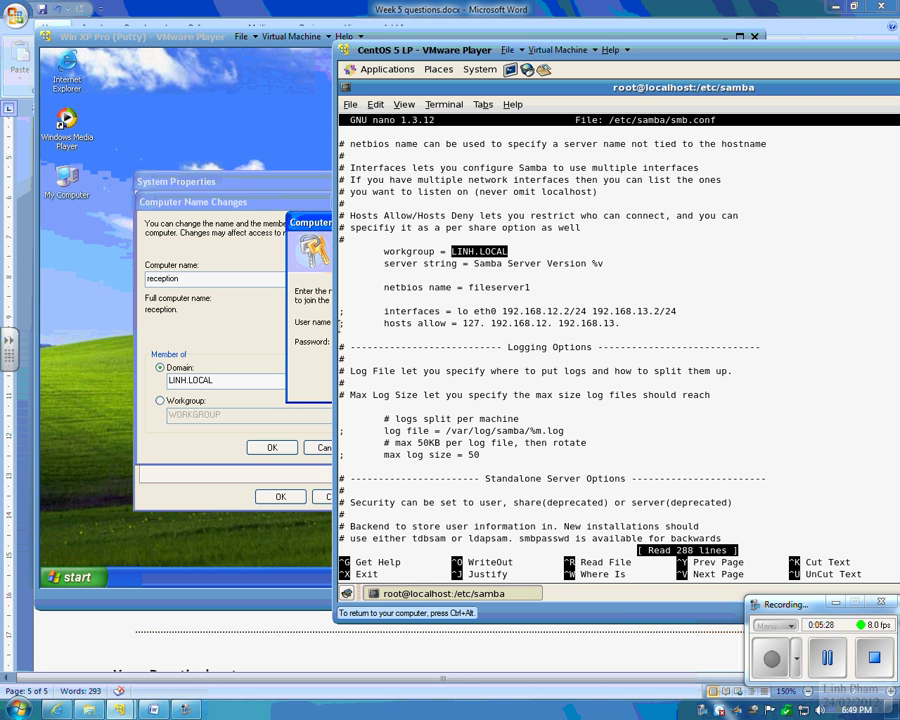
Step: Enter the authorised domain account's user name and password to join LINH.LOCAL
left_click(310, 360)
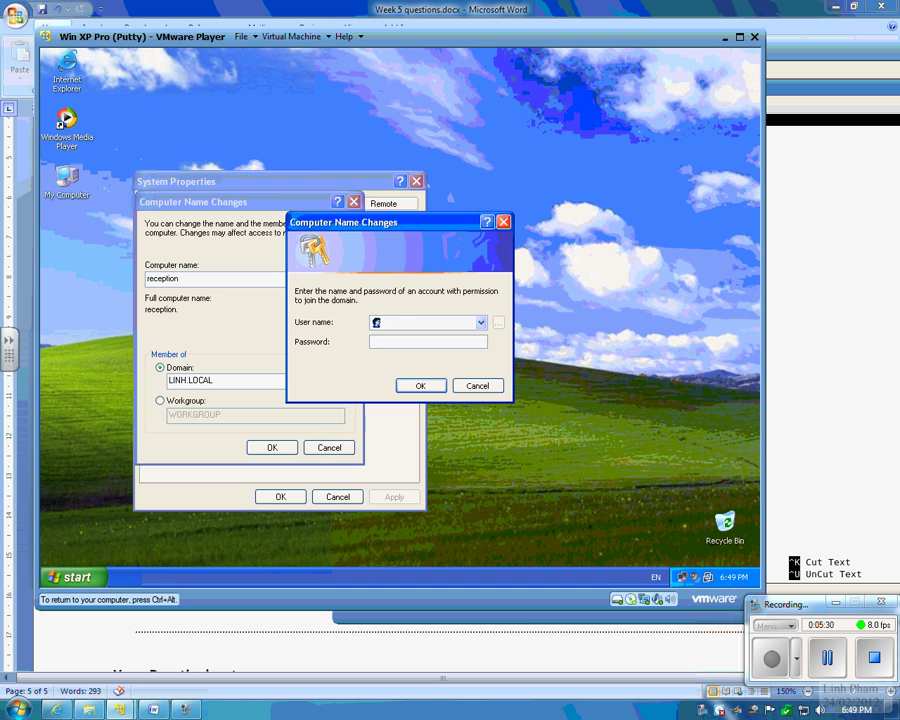
type("ropo")
type("oot")
key("Tab")
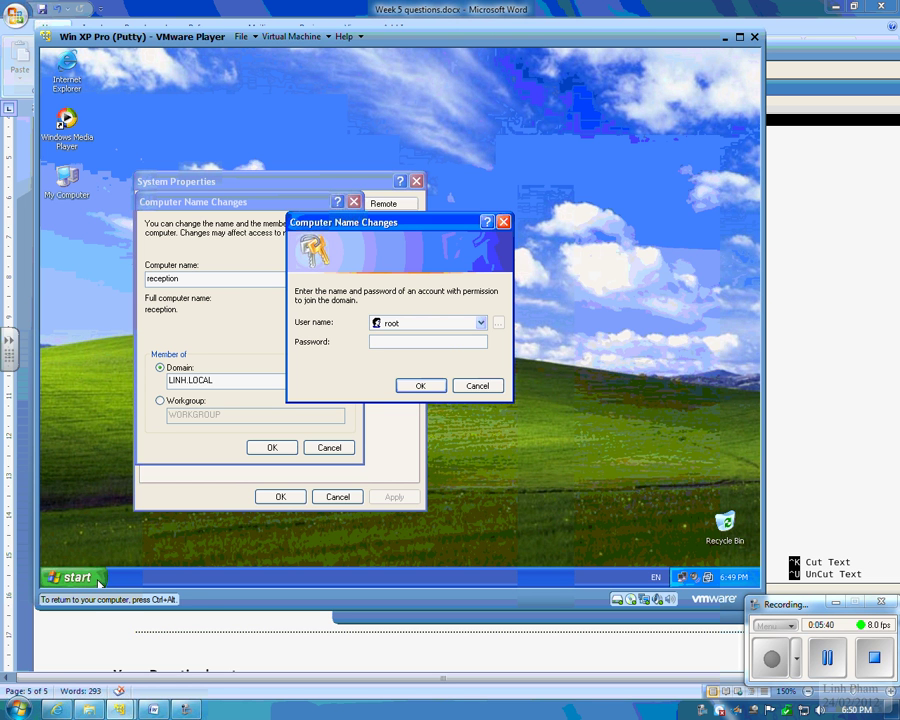
key("ctrl+alt")
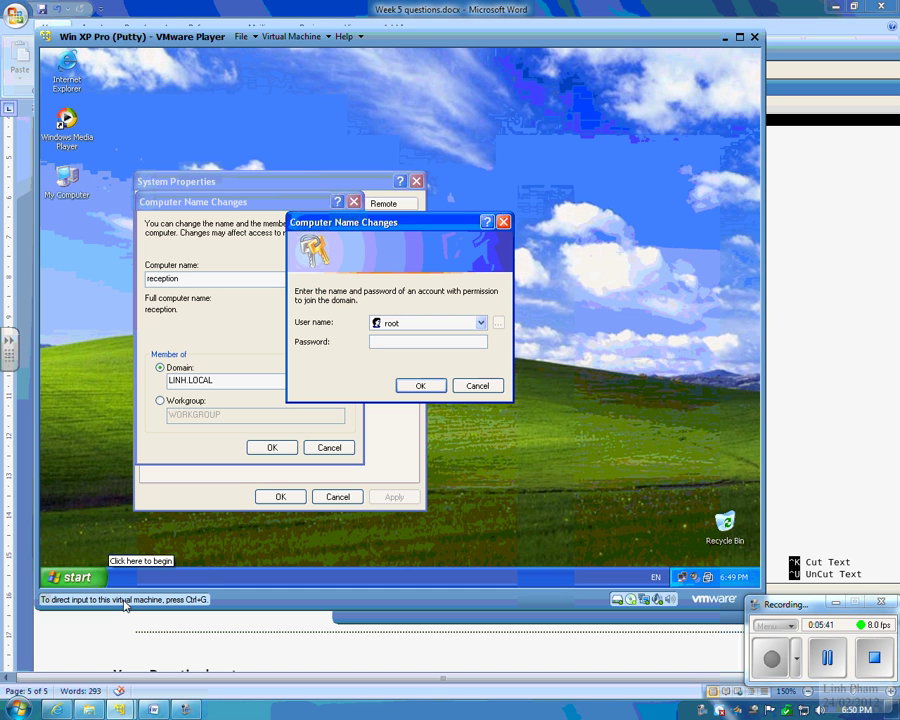
key("ctrl+g")
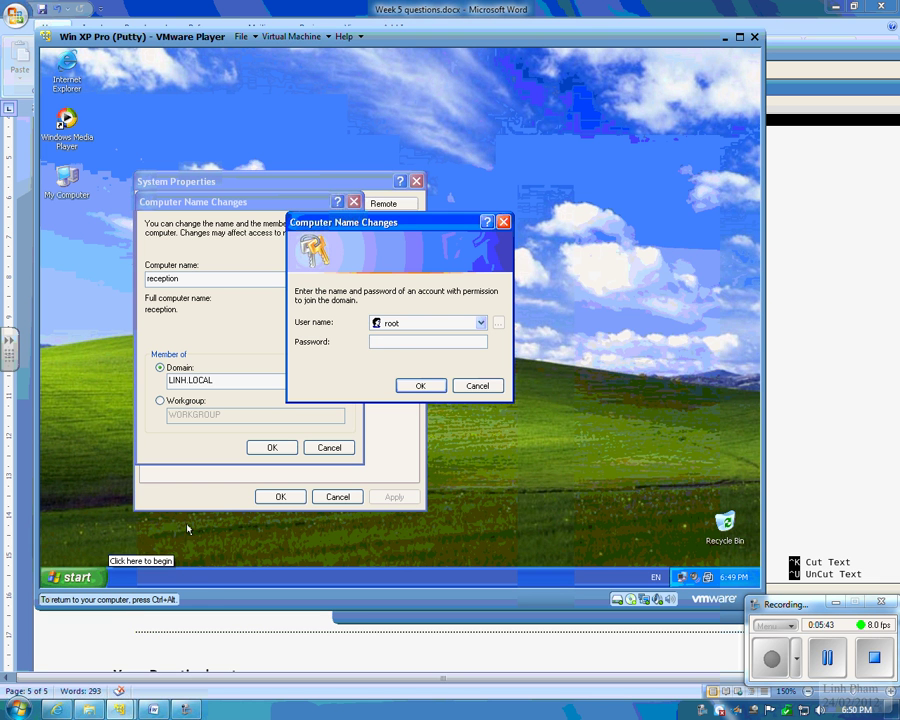
type("****")
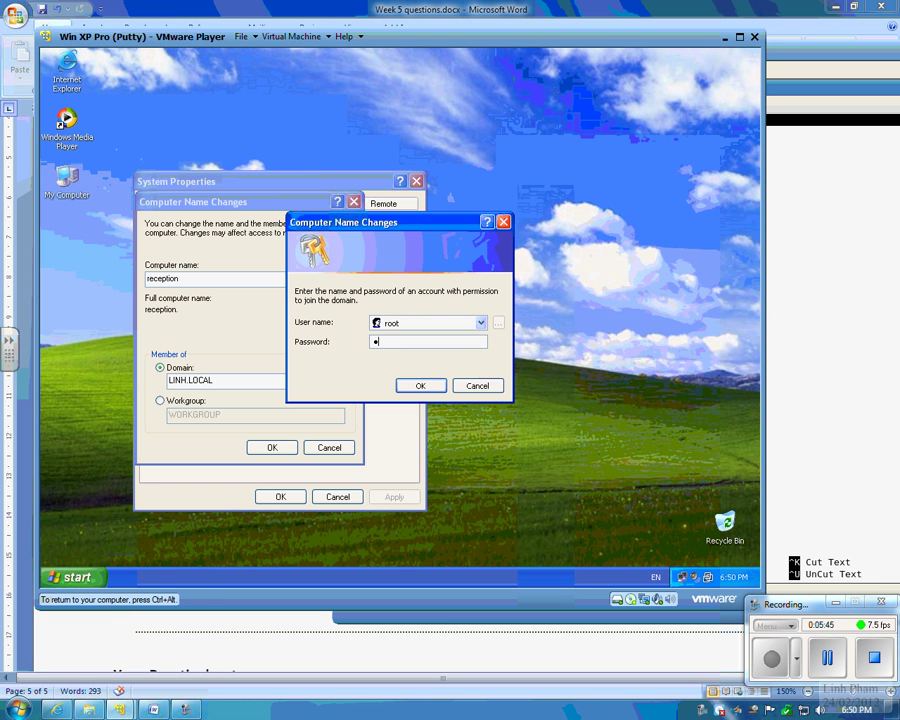
key("Return")
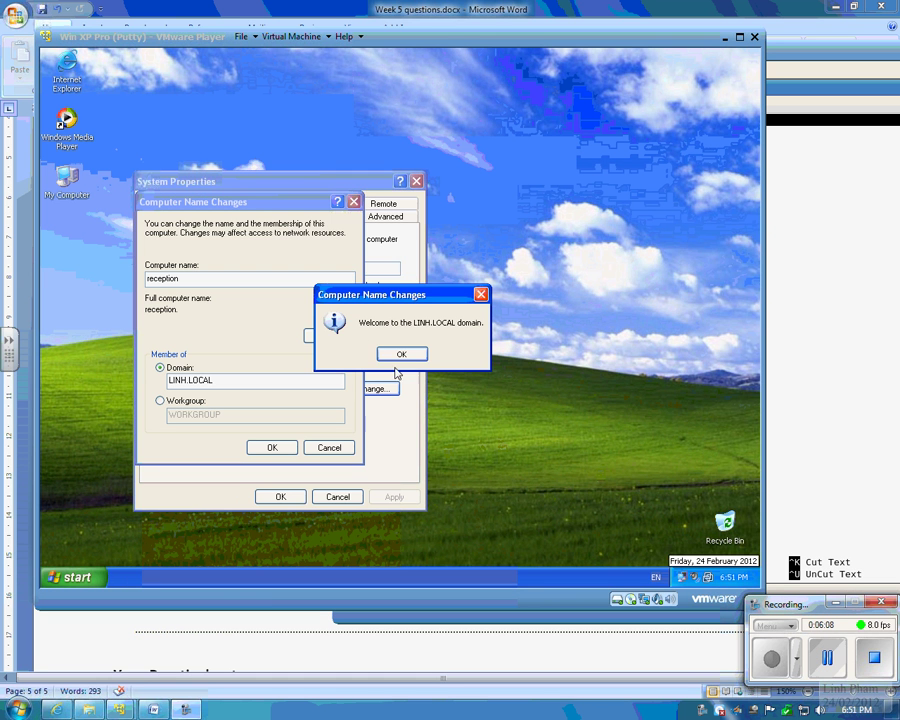
Step: Acknowledge the LINH.LOCAL welcome and restart notices, close System Properties, and restart XP
left_click(436, 323)
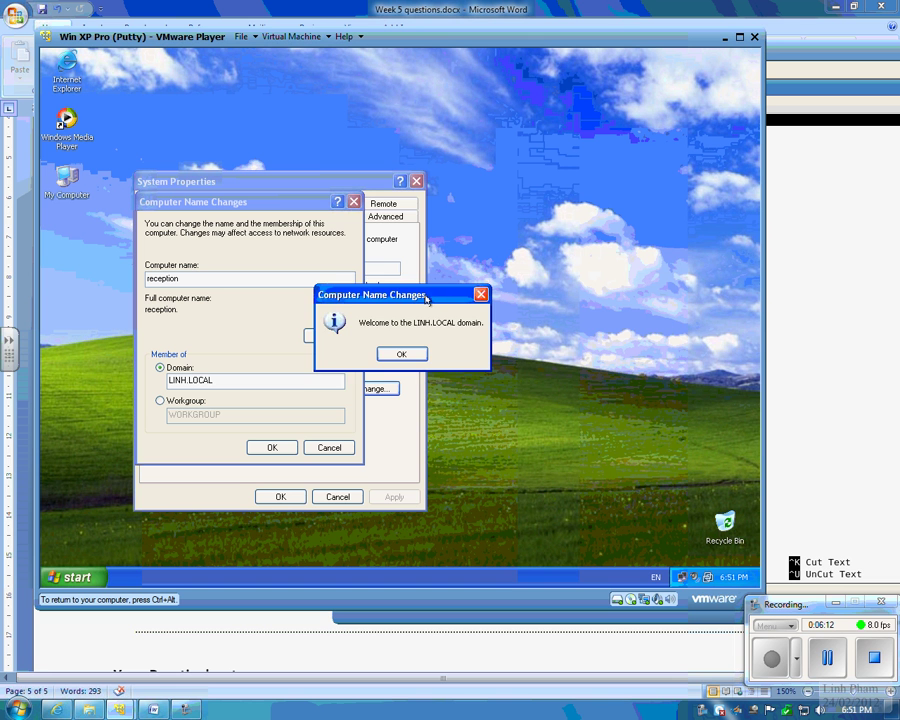
left_click_drag(426, 298, 448, 350)
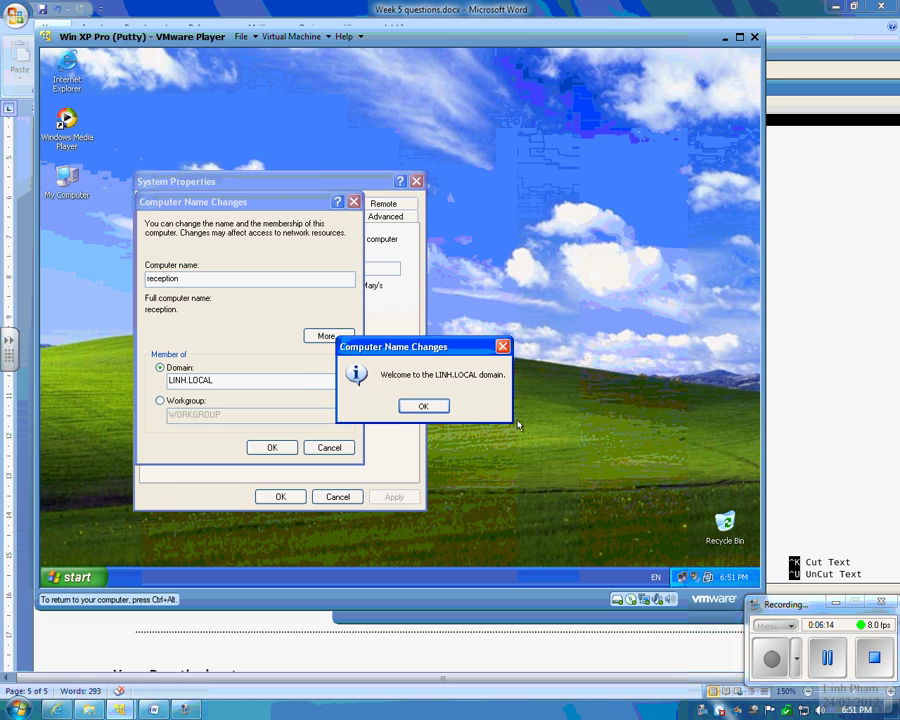
left_click_drag(445, 347, 447, 333)
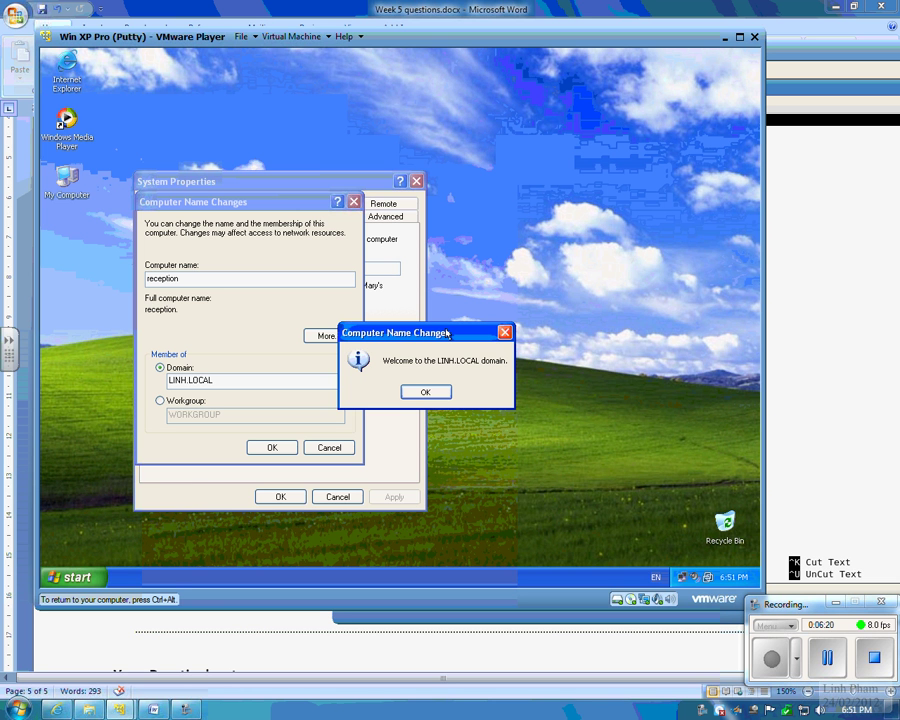
left_click(435, 393)
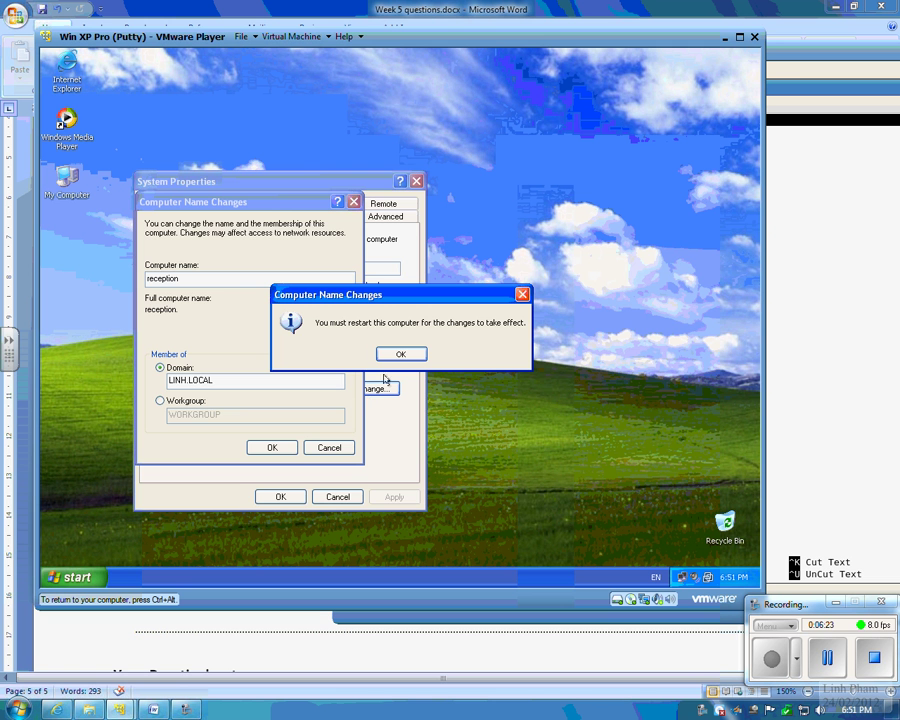
left_click(402, 354)
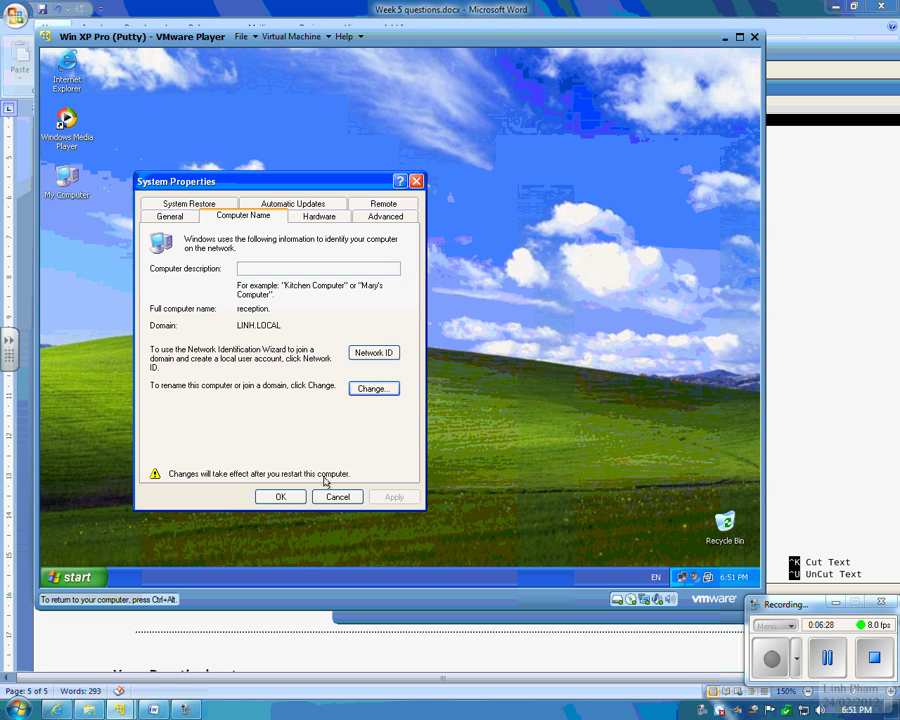
left_click(269, 494)
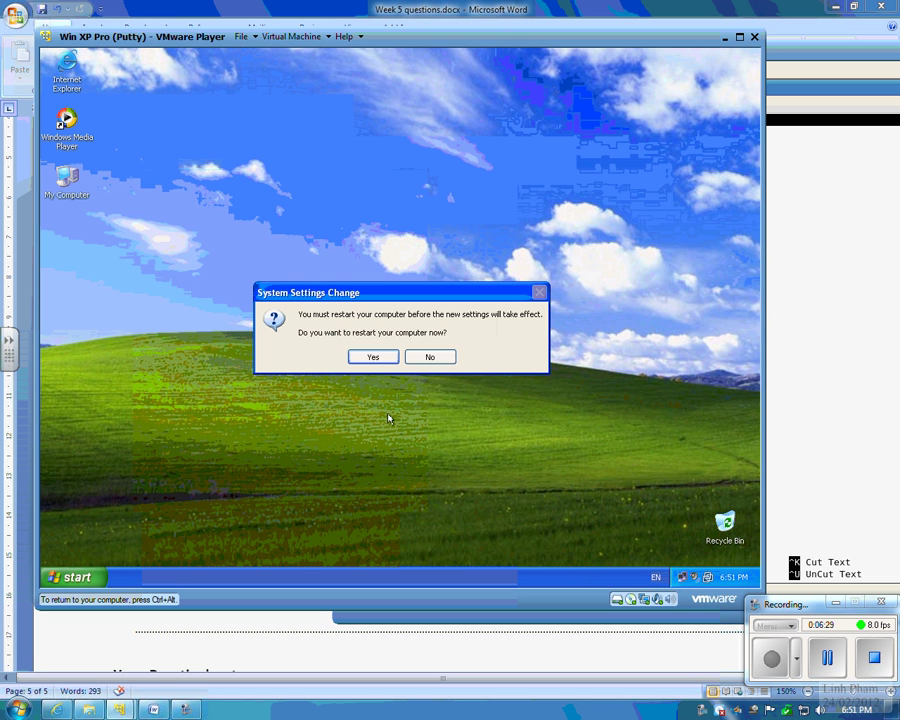
left_click(386, 358)
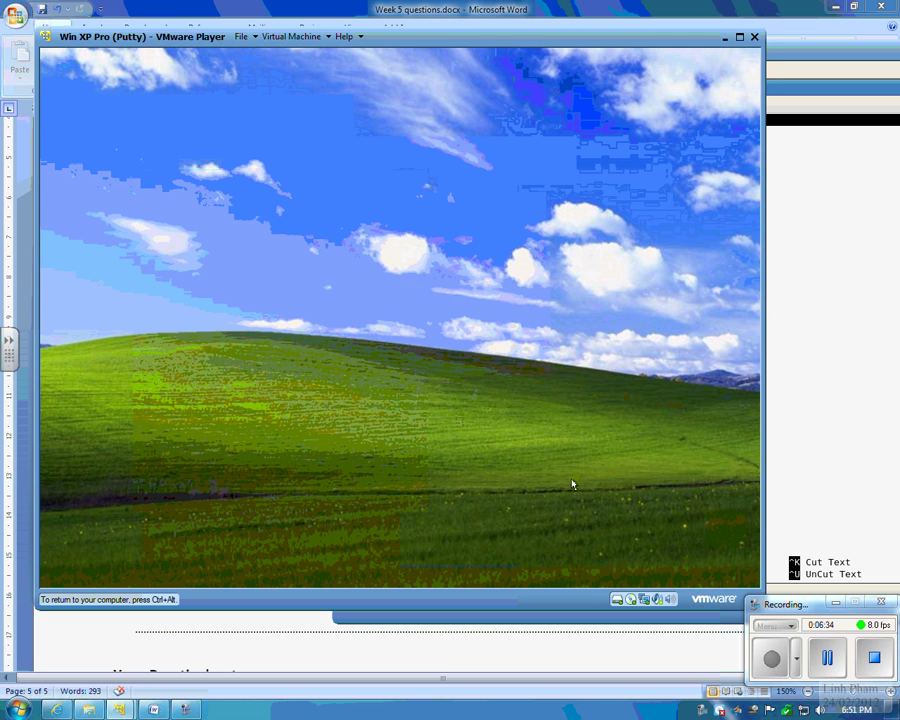
key("ctrl+alt")
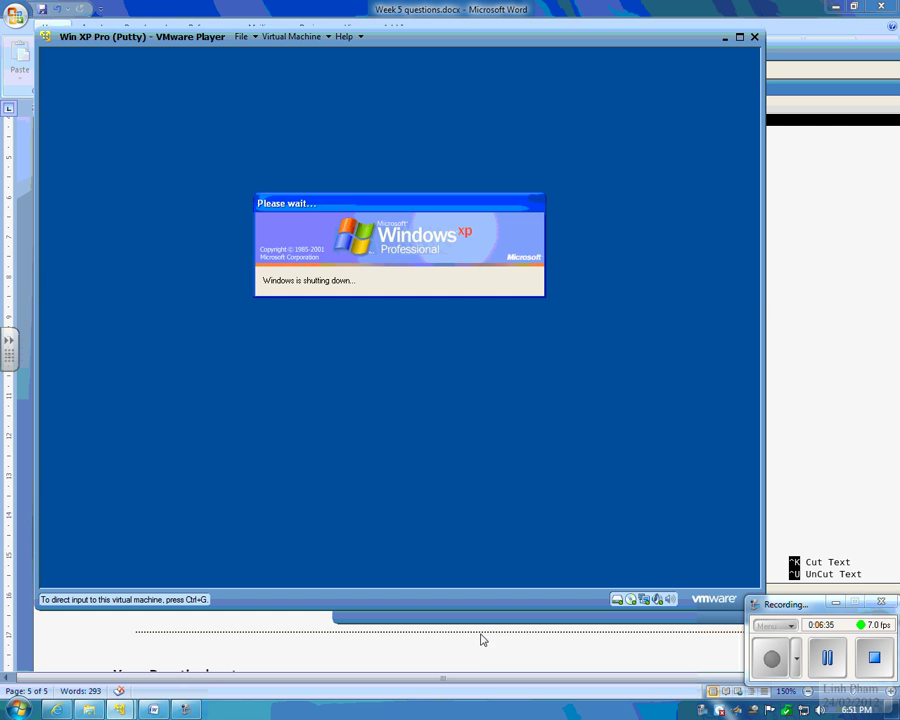
Step: Bring the Week 5 questions document forward and read the Task 2.3 and 2.4 lines
left_click(153, 709)
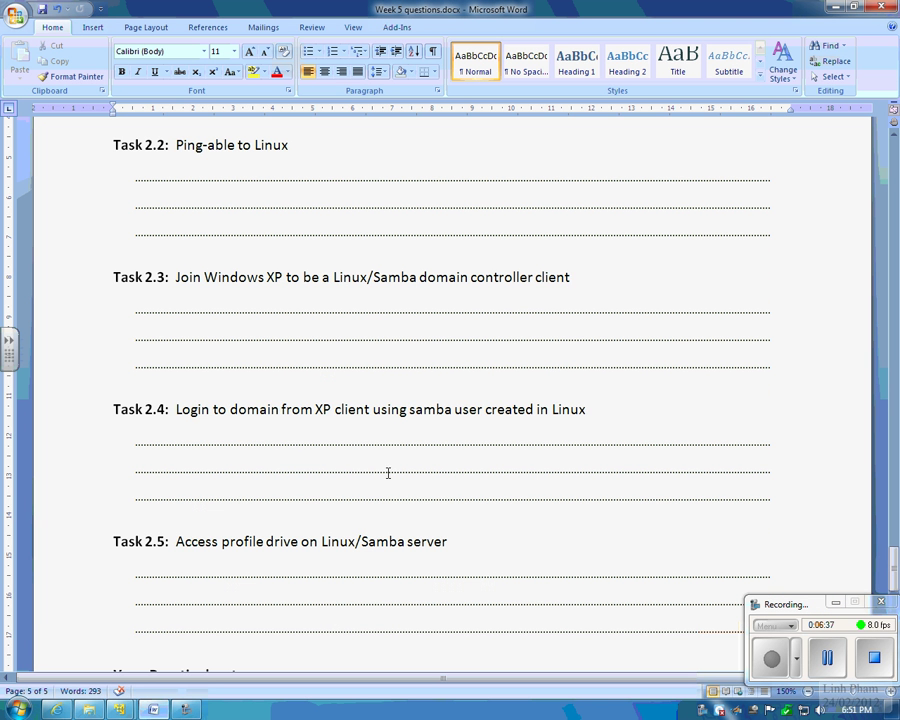
left_click_drag(577, 416, 536, 412)
left_click(390, 414)
left_click(578, 412)
left_click_drag(287, 279, 554, 281)
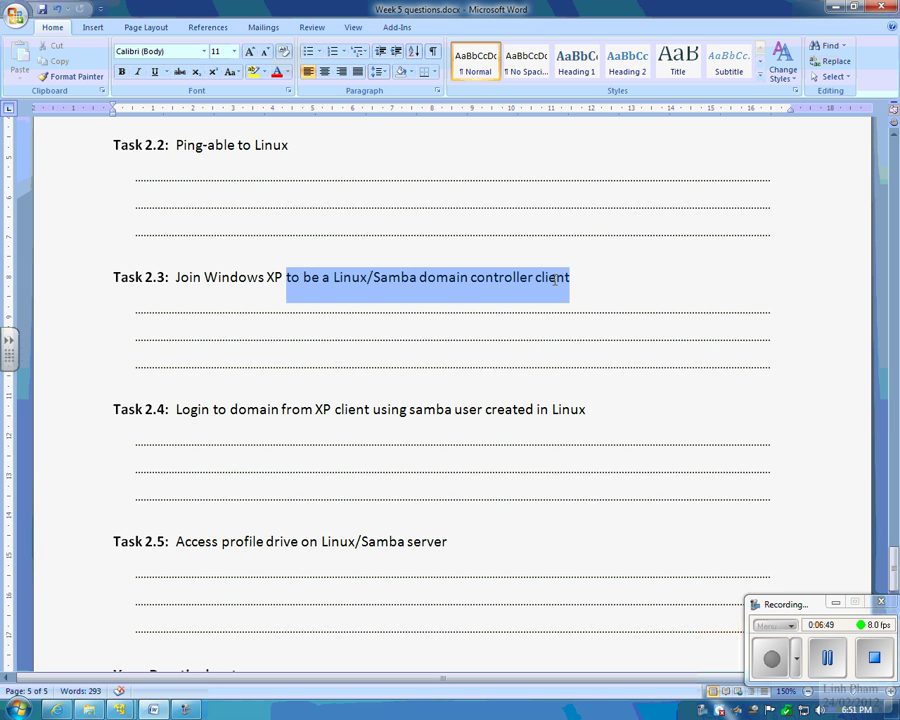
left_click(613, 279)
scroll(352, 388, "up", 5)
scroll(352, 389, "down", 4)
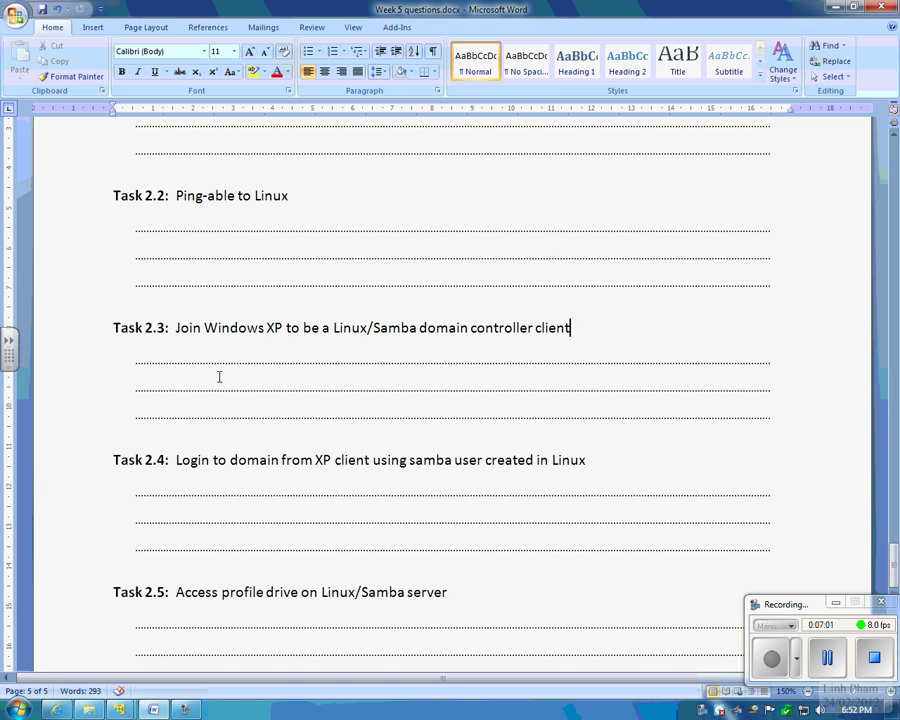
Step: Go through the Task 2.3 answer lines and continue down to Tasks 2.4 and 2.5
left_click(172, 367)
left_click(472, 404)
left_click(364, 476)
left_click_drag(364, 486, 329, 535)
left_click(475, 543)
scroll(467, 535, "down", 3)
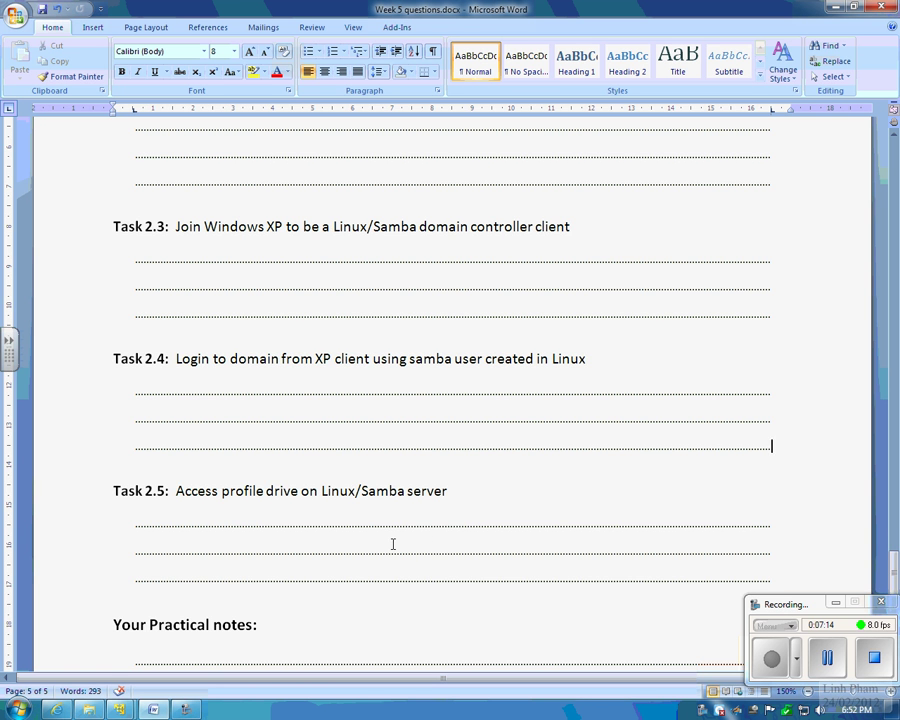
scroll(393, 543, "down", 1)
scroll(393, 543, "down", 2)
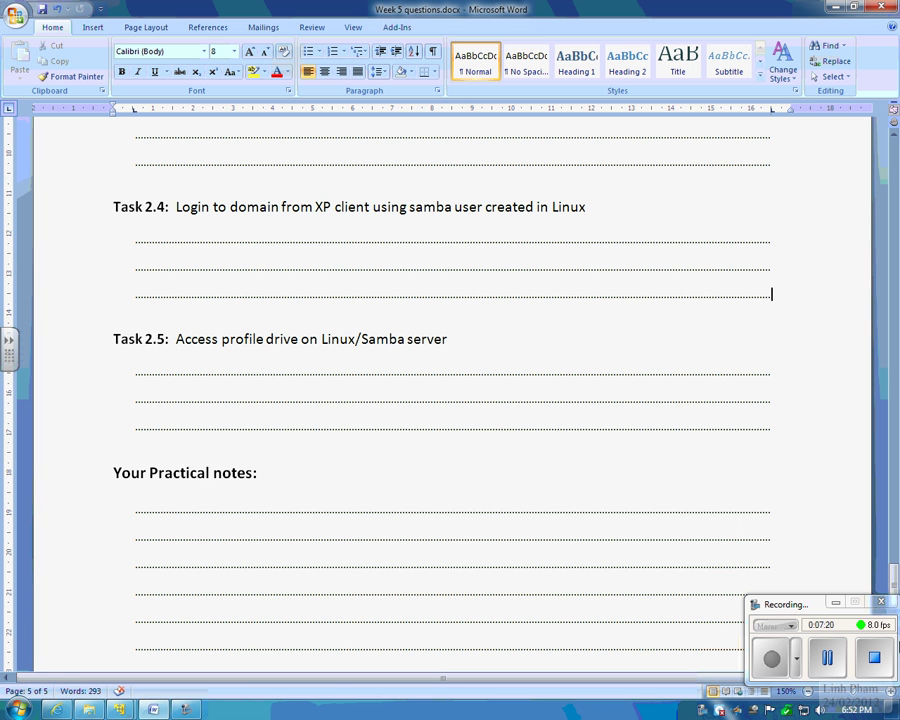
Step: Send Ctrl+Alt+Del to XP, choose LINH.LOCAL as logon destination, and log on as the domain user
mouse_move(119, 709)
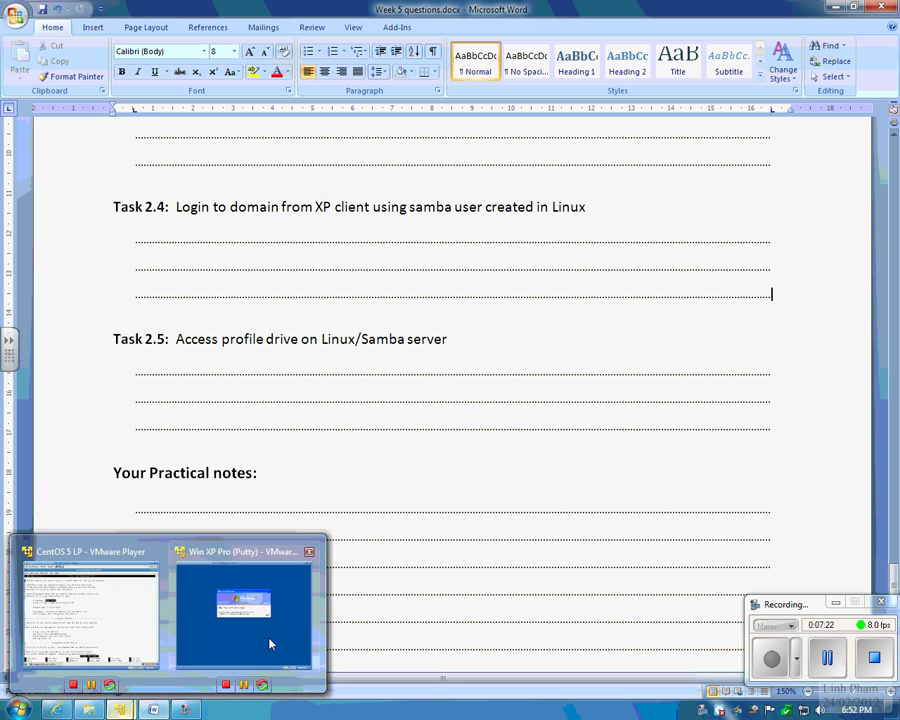
left_click(269, 644)
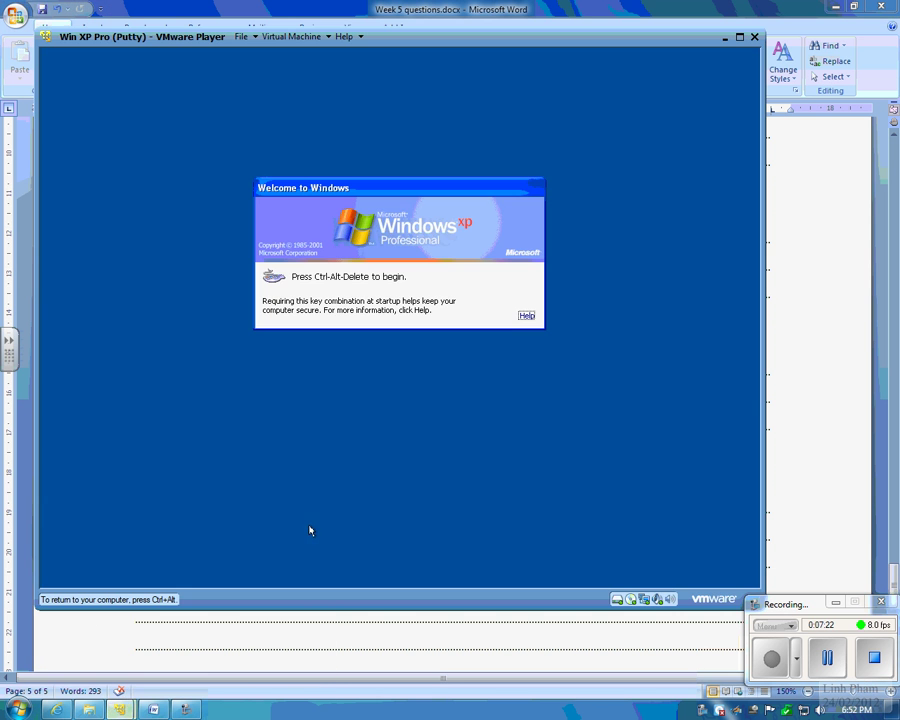
left_click(300, 36)
left_click(327, 128)
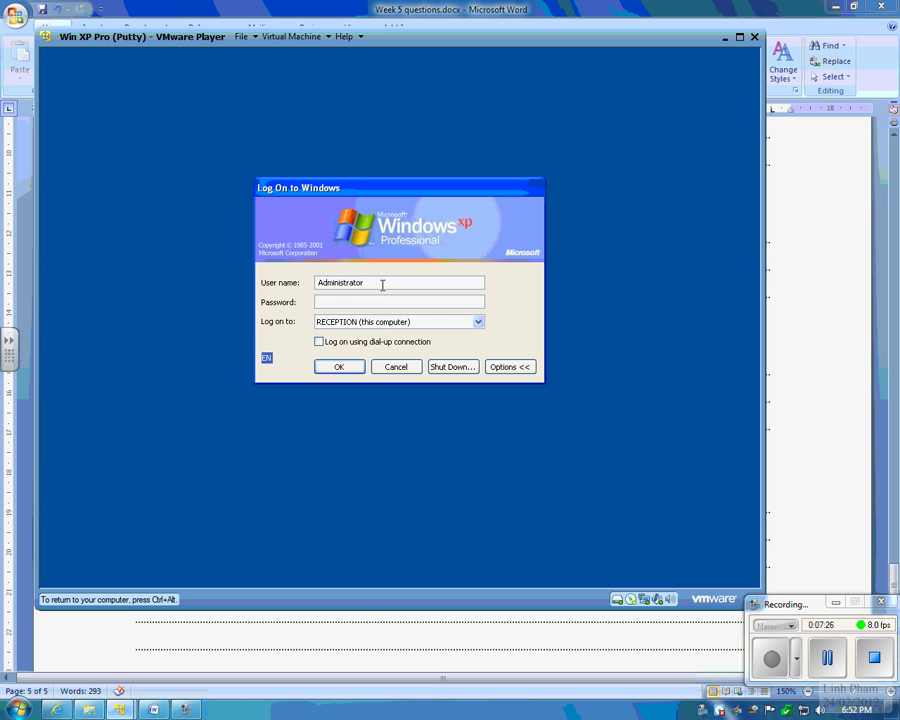
left_click_drag(382, 286, 262, 286)
left_click(432, 322)
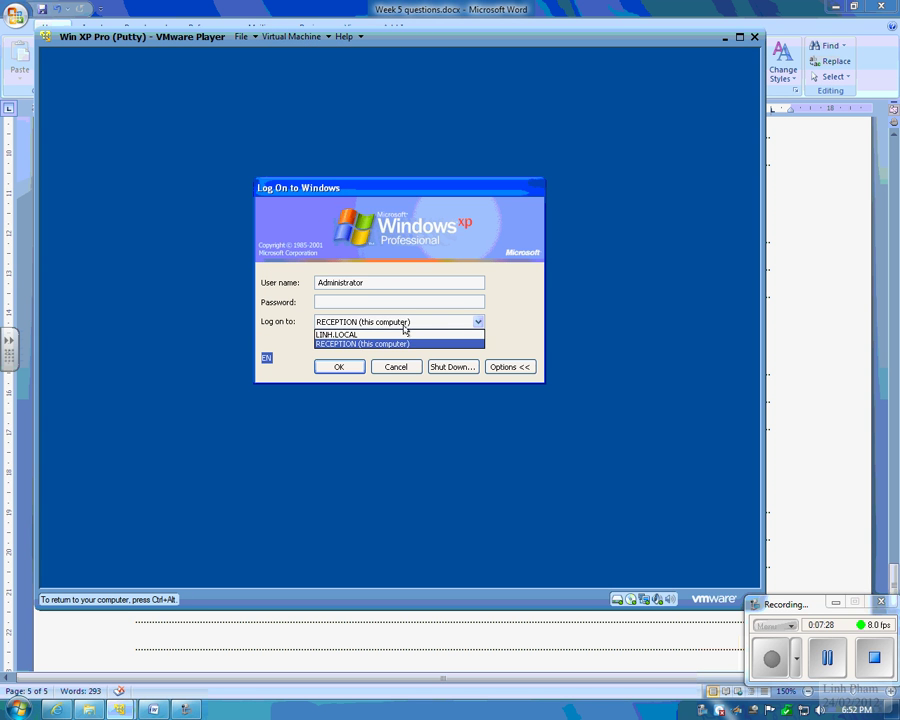
left_click(338, 336)
left_click_drag(367, 285, 315, 285)
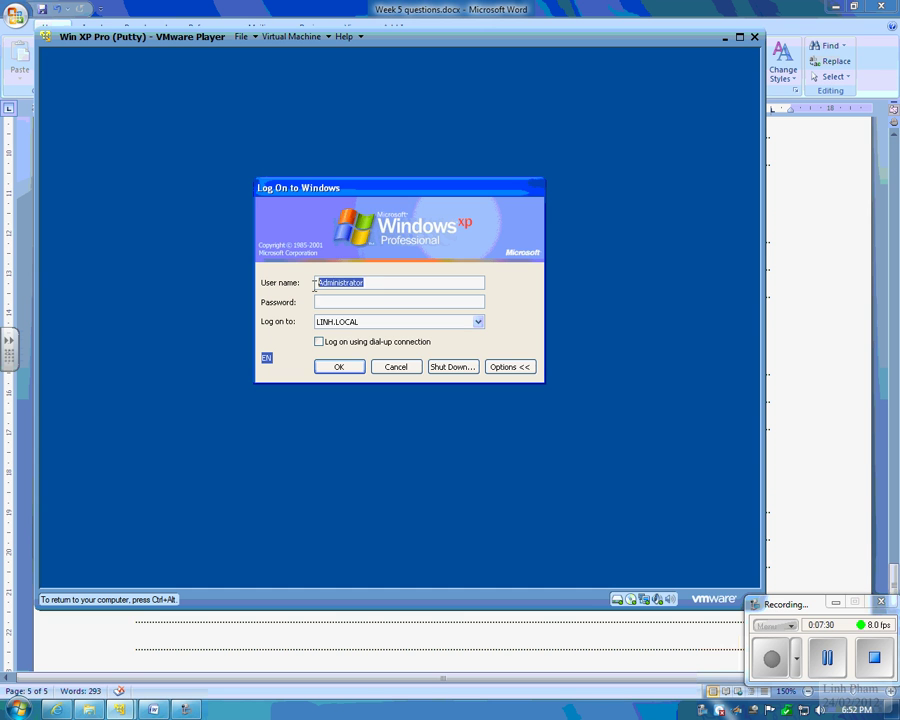
type("test1")
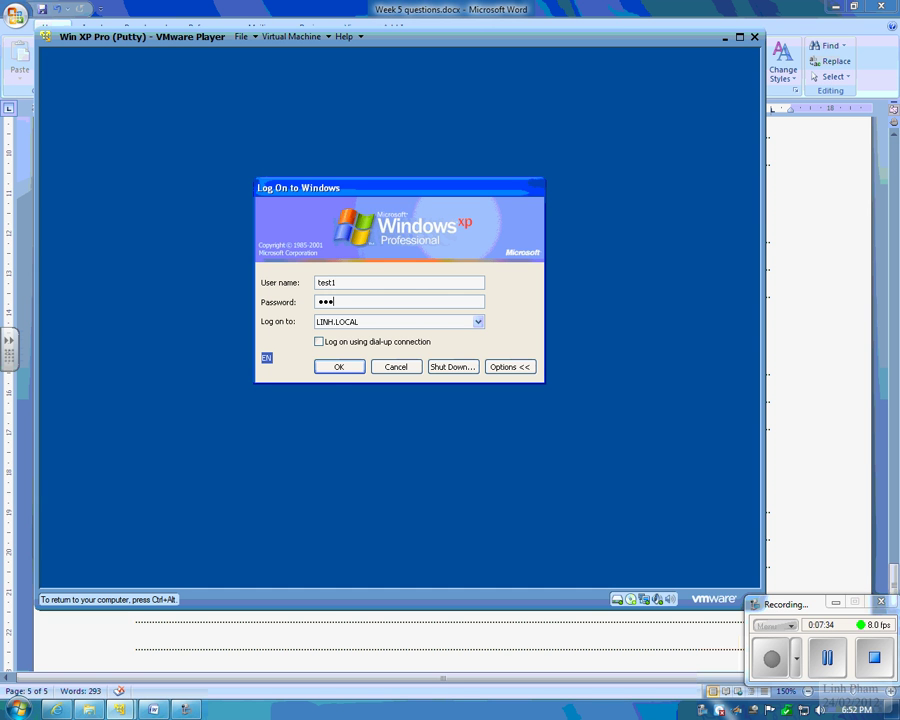
left_click(329, 371)
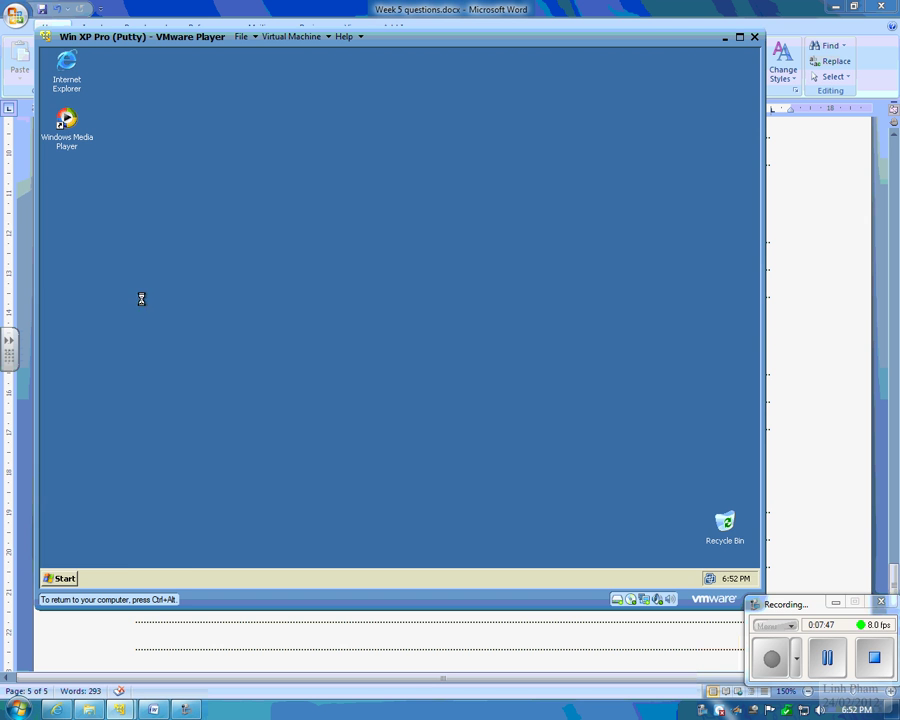
Step: Explore My Computer, select Samba drive Z:, maximize the window and widen the folder tree
left_click(385, 398)
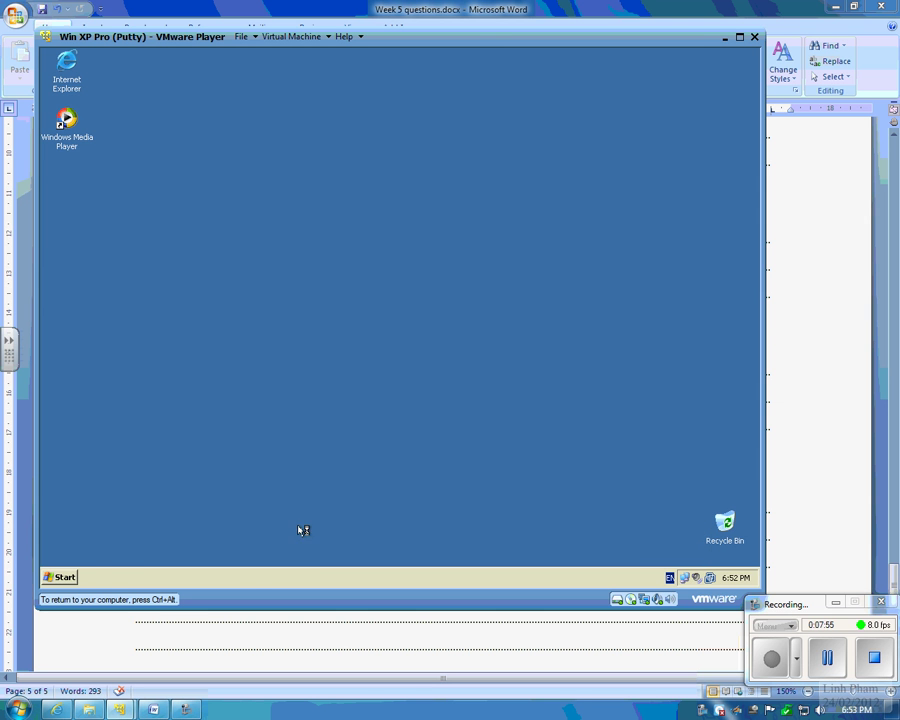
left_click(66, 578)
right_click(244, 384)
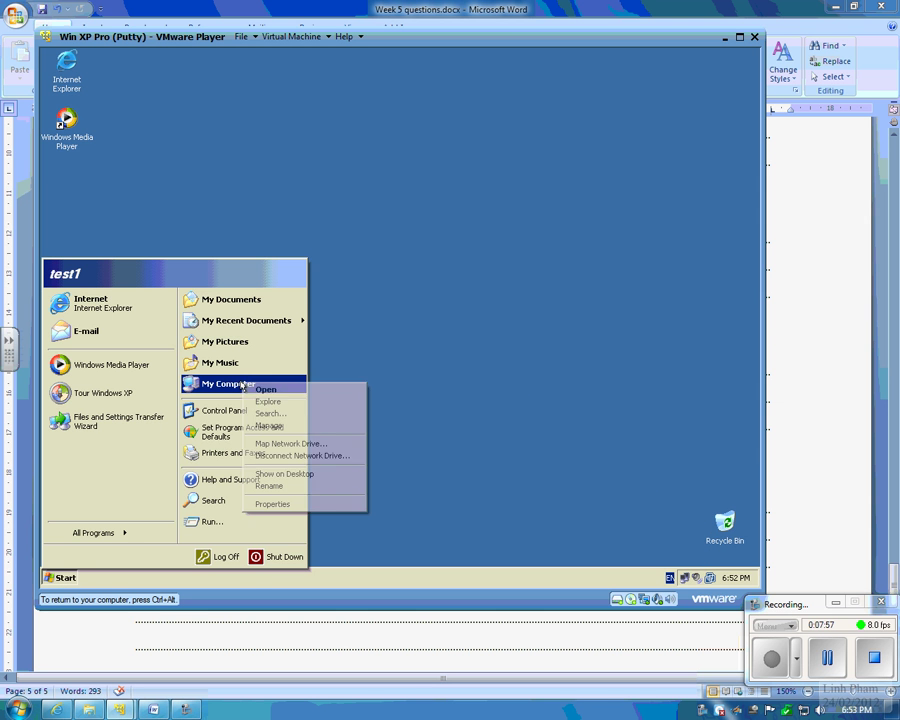
left_click(326, 402)
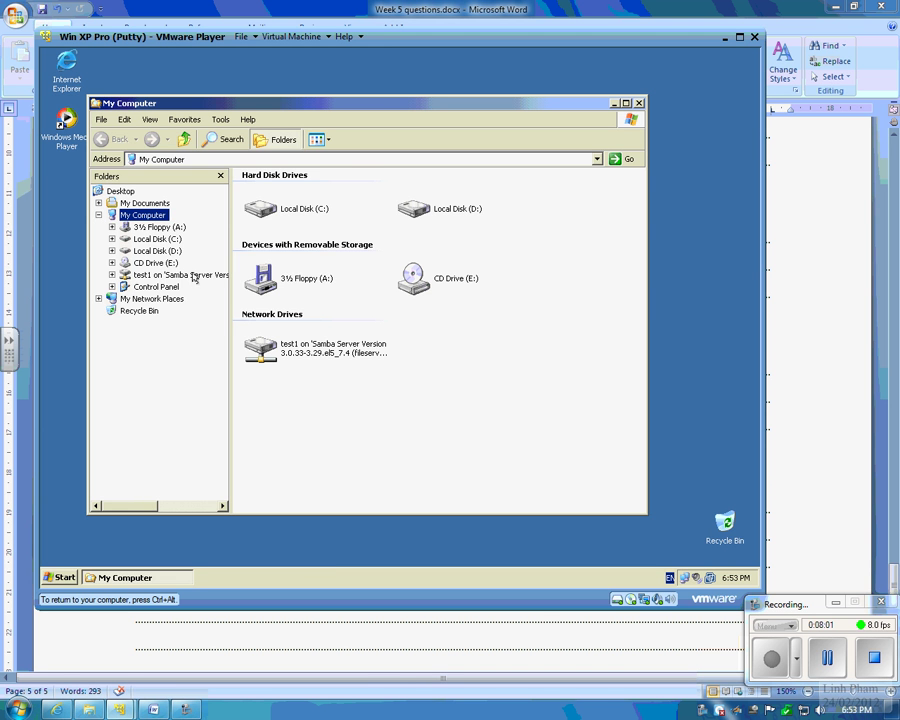
left_click(190, 276)
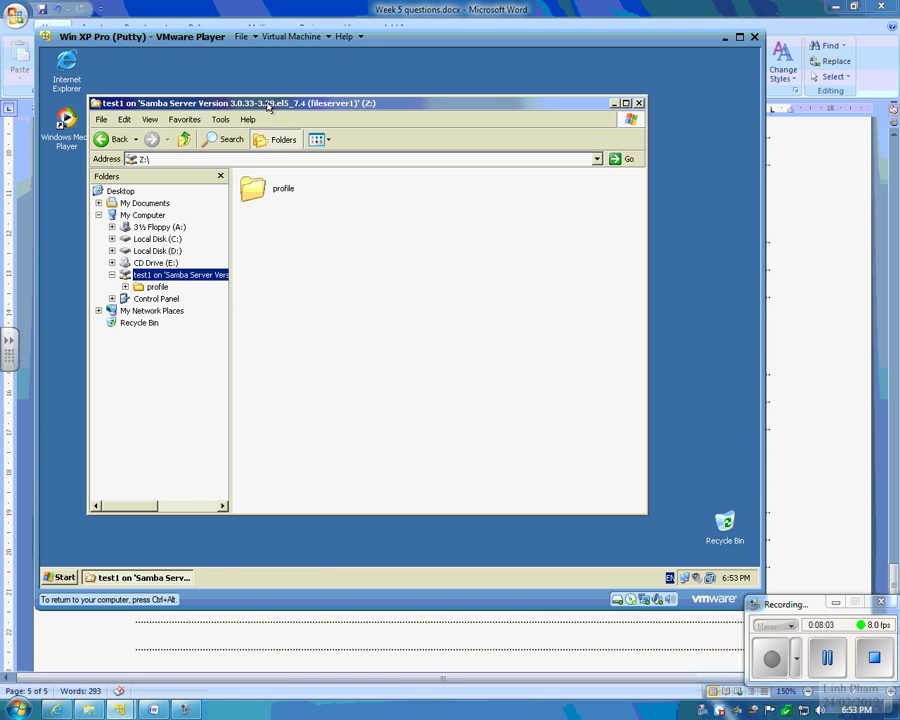
double_click(268, 104)
left_click_drag(180, 215, 348, 215)
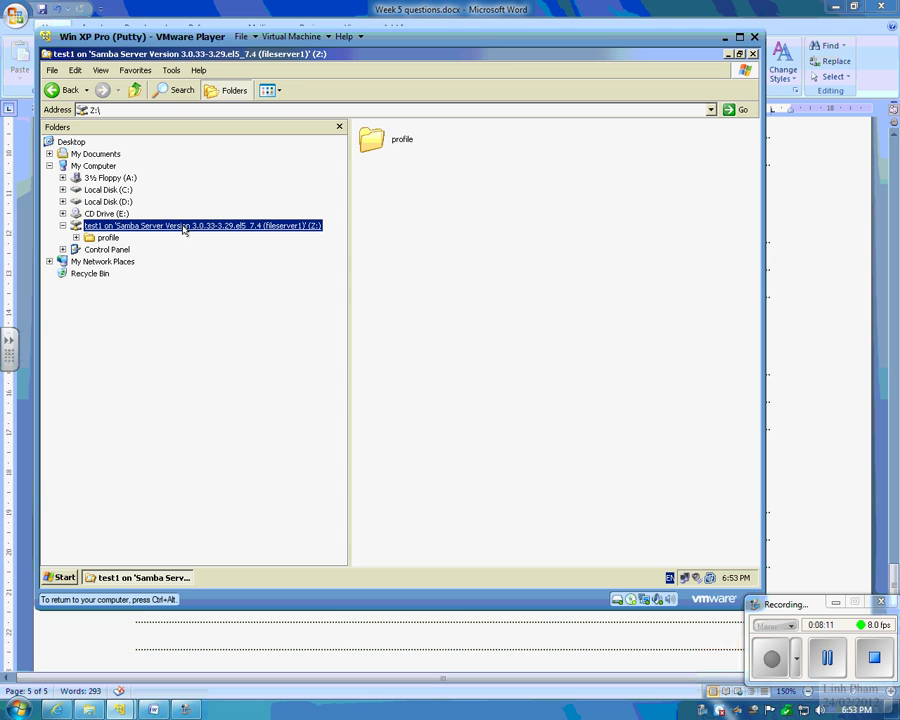
Step: Open the profile folder, check the Z: drive's properties, and open the empty-area context menu
left_click(108, 237)
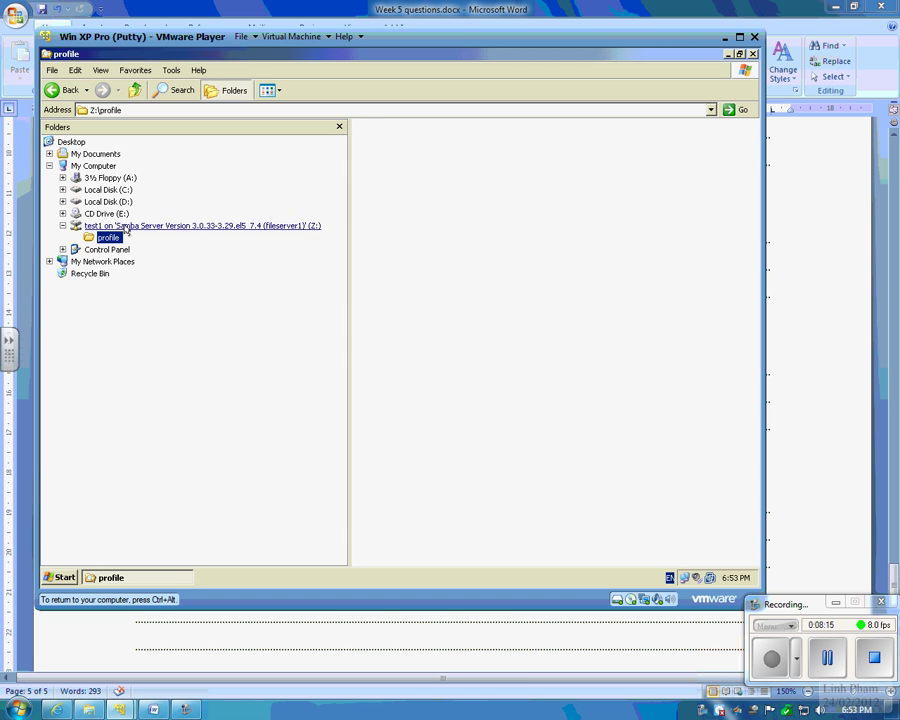
left_click(180, 226)
right_click(181, 226)
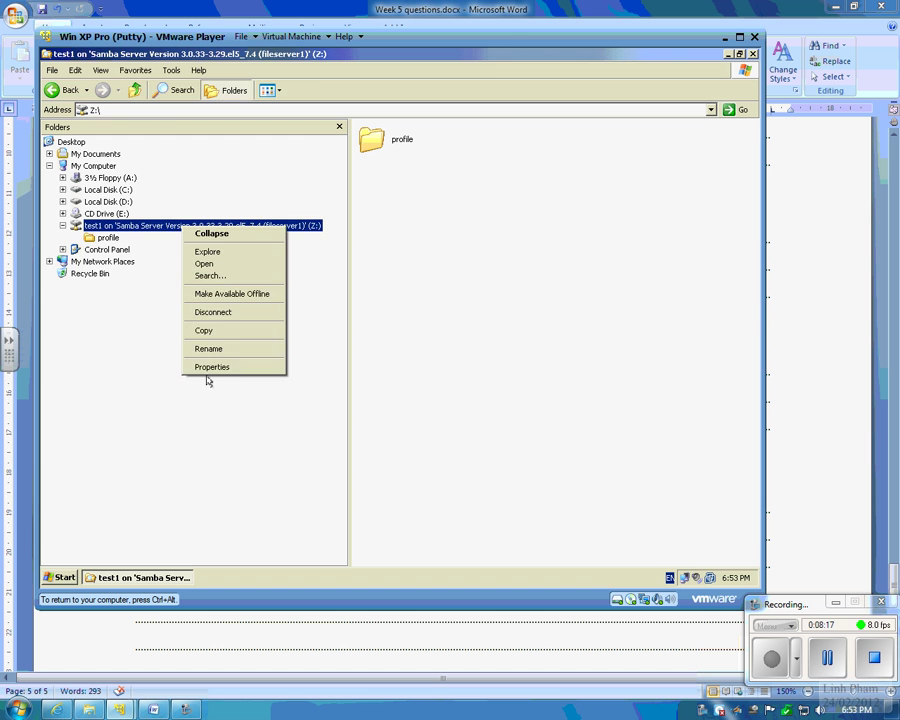
left_click(230, 364)
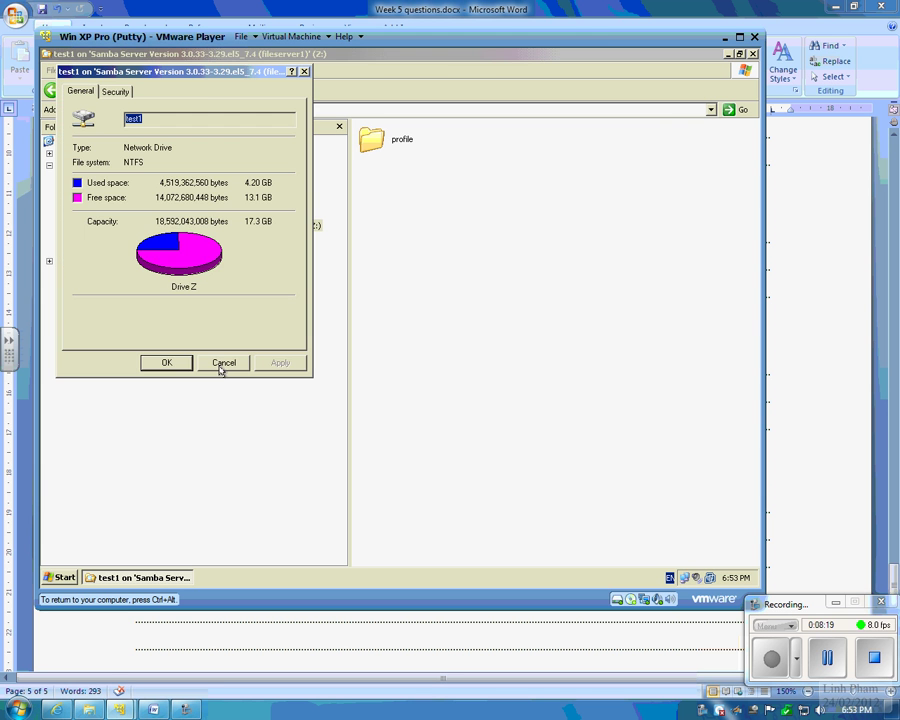
left_click(221, 365)
right_click(464, 263)
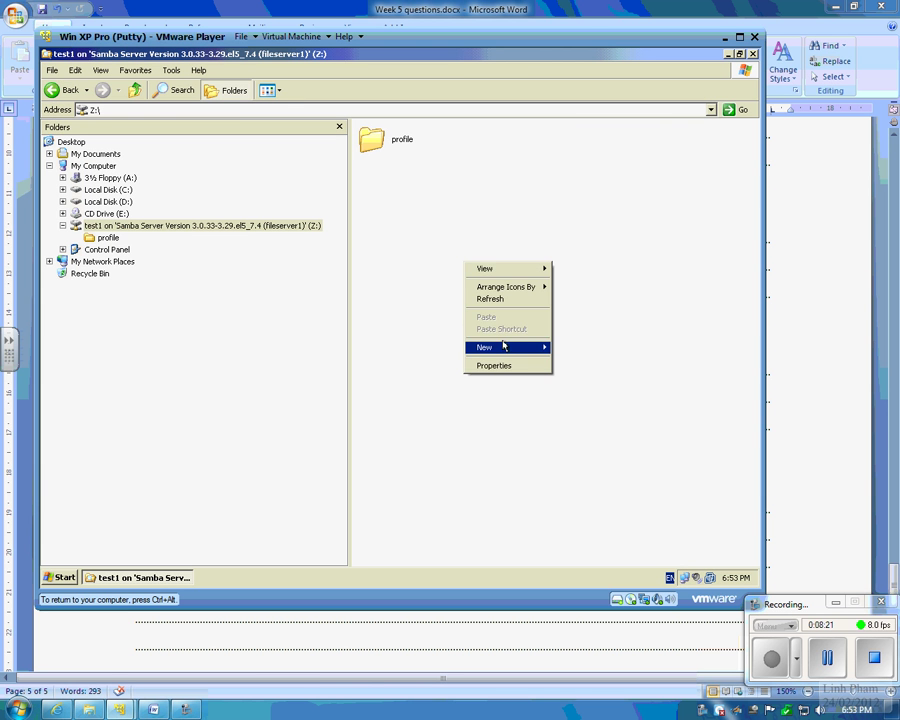
Step: Create a new folder on drive Z: and rename it test-data
mouse_move(502, 346)
left_click(603, 352)
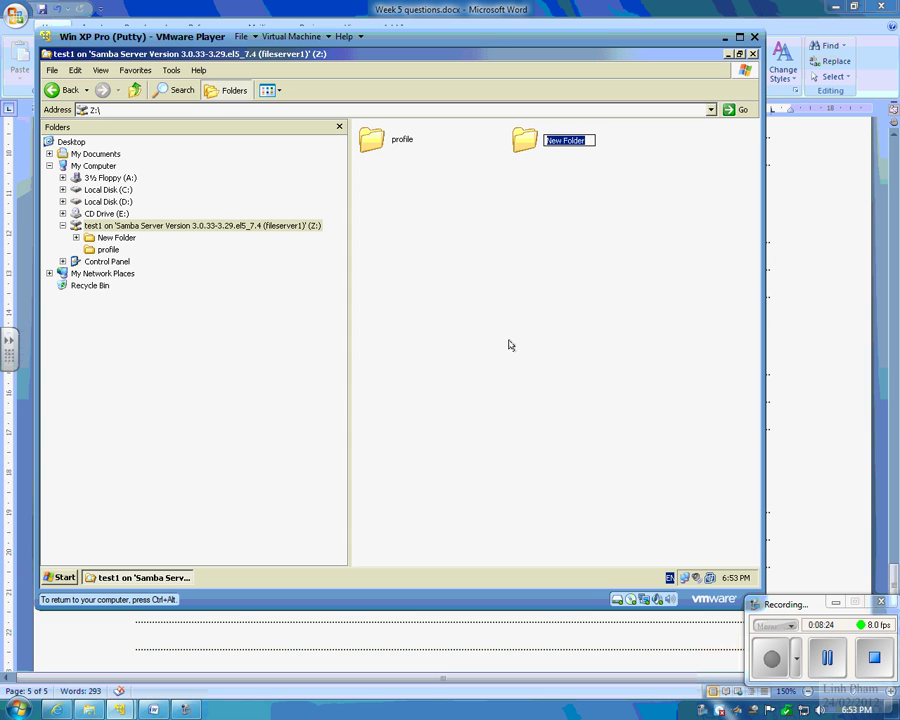
left_click(535, 162)
left_click(535, 146)
left_click(535, 146)
type("test-data")
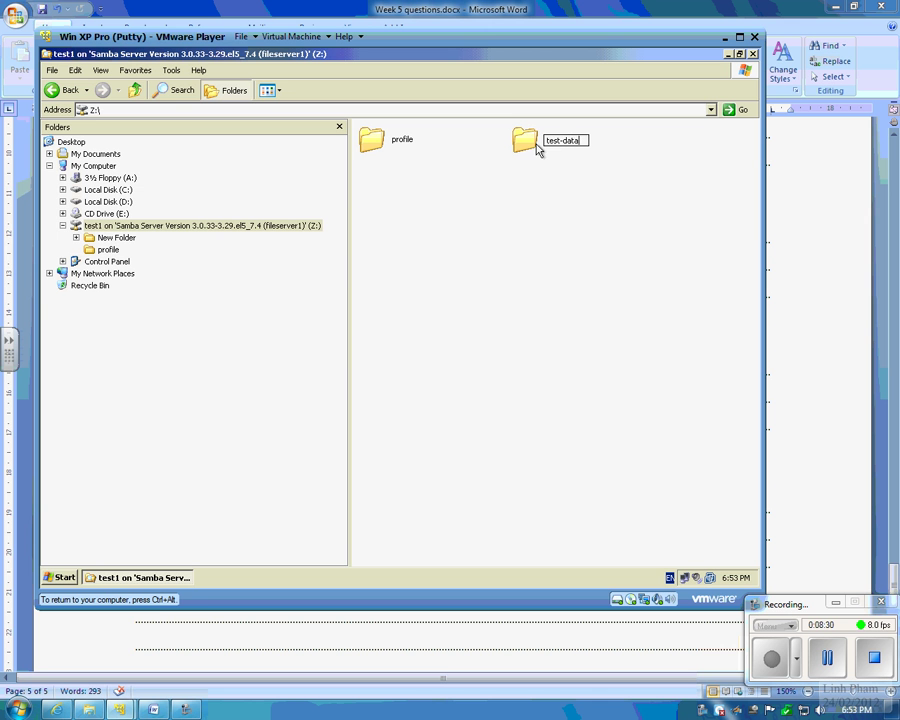
left_click(516, 226)
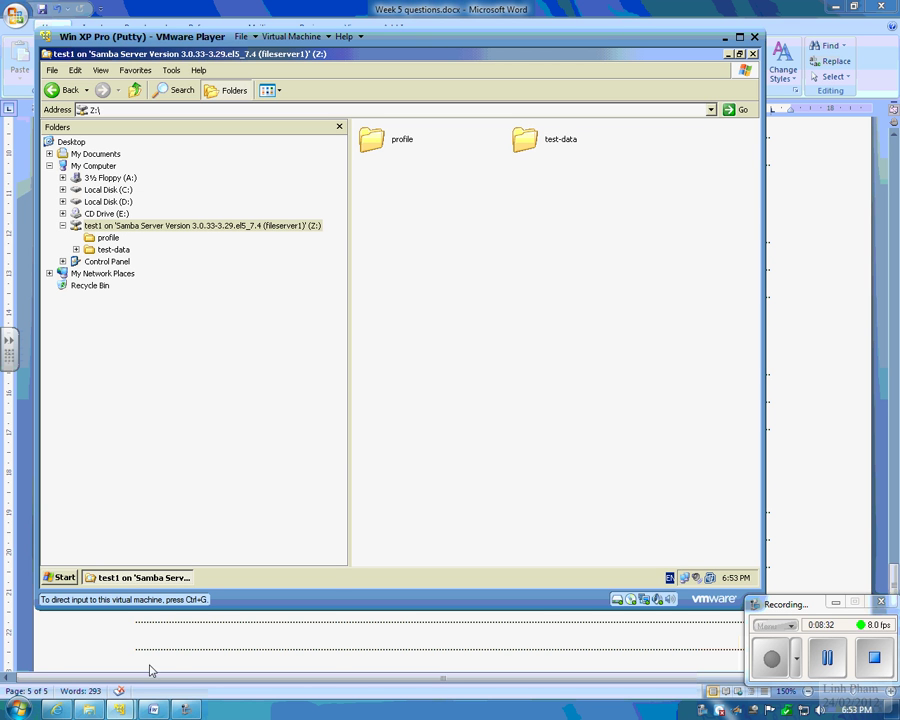
Step: On CentOS, exit nano and list /home with cd /home and ls -l
mouse_move(119, 709)
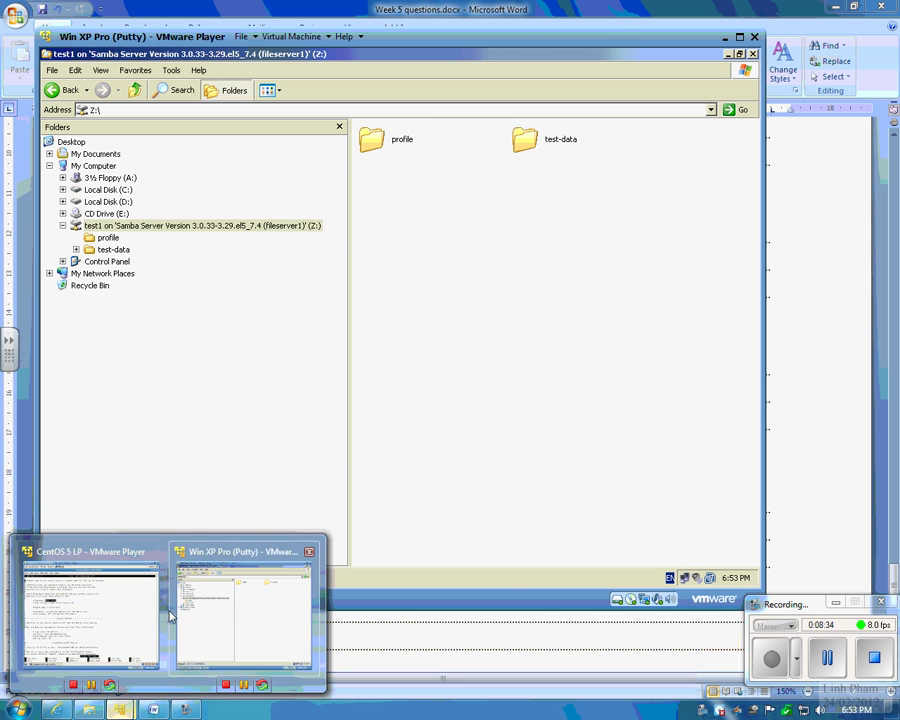
left_click(90, 612)
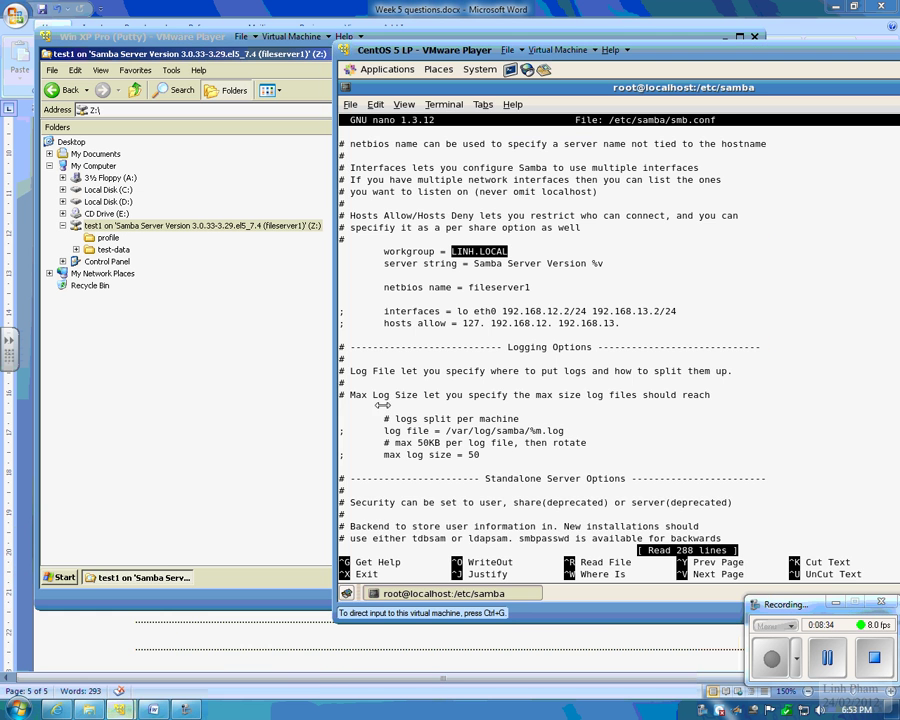
left_click(510, 366)
key("ctrl+x")
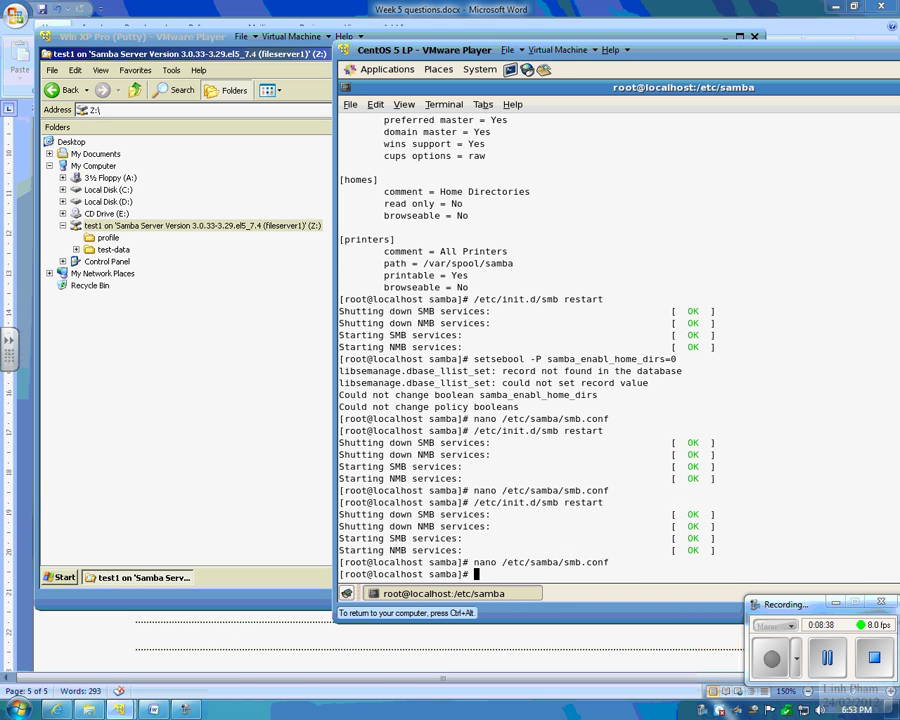
type("cd /home")
key("Return")
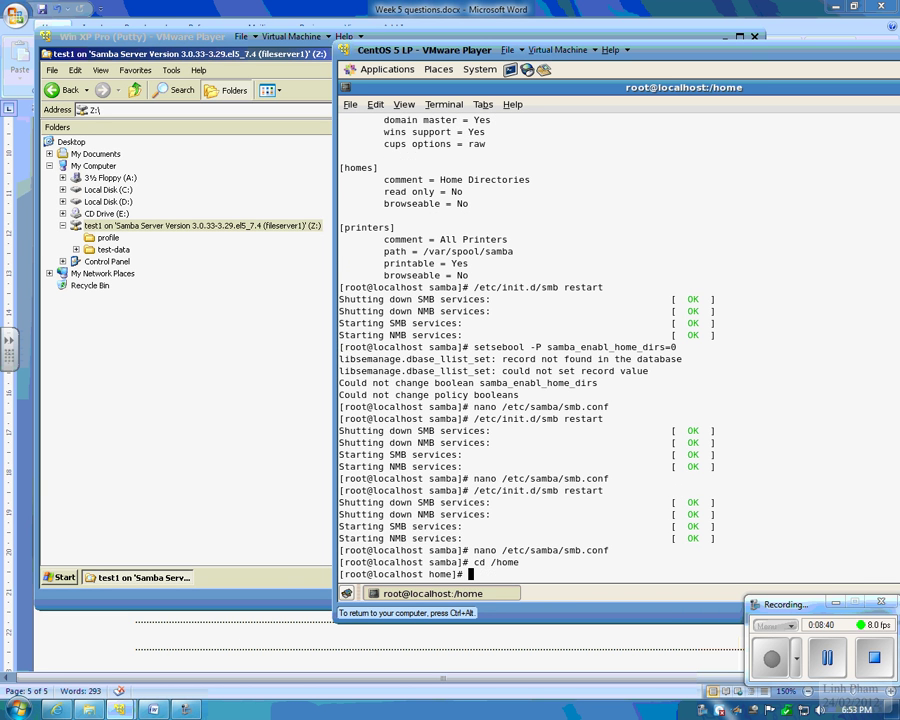
type("ls -l")
key("Return")
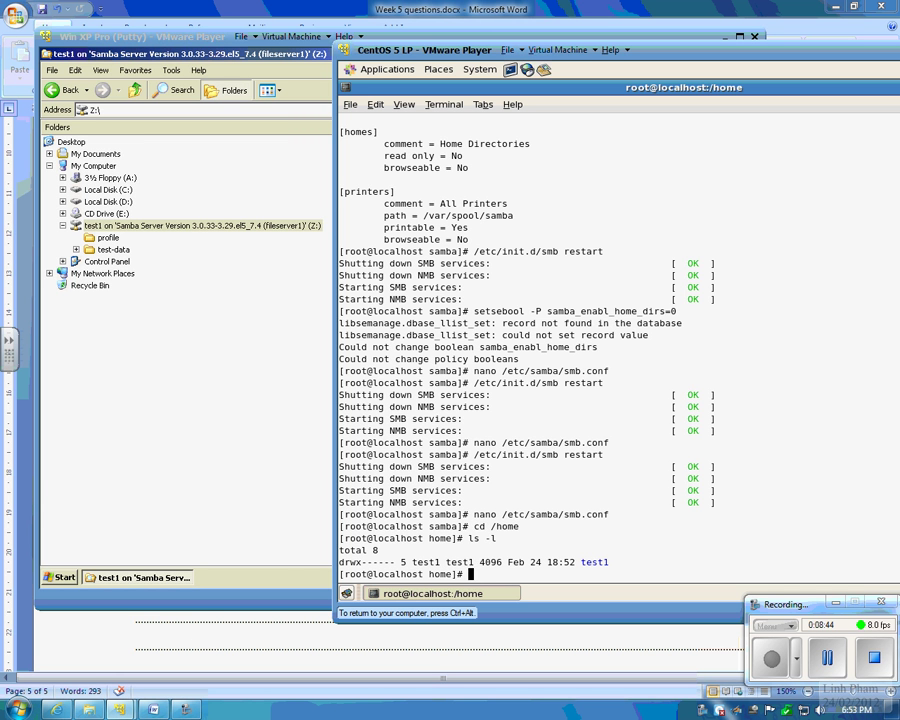
Step: List /home/test1 with ls -l to confirm test-data owned by test1, then check it on XP's share
type("cd test1")
key("Return")
type("ls -l")
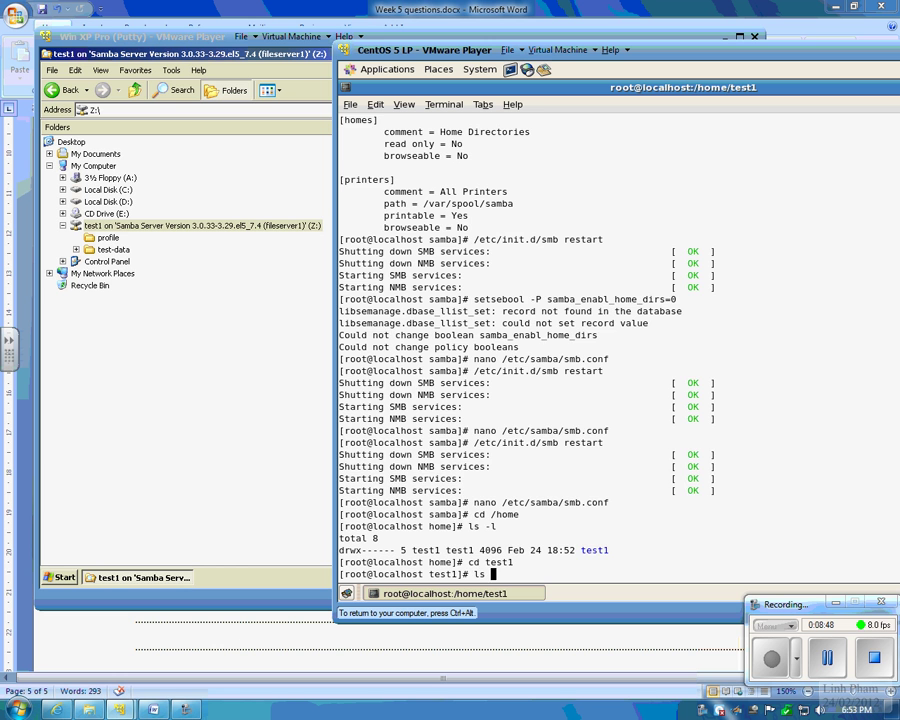
key("Return")
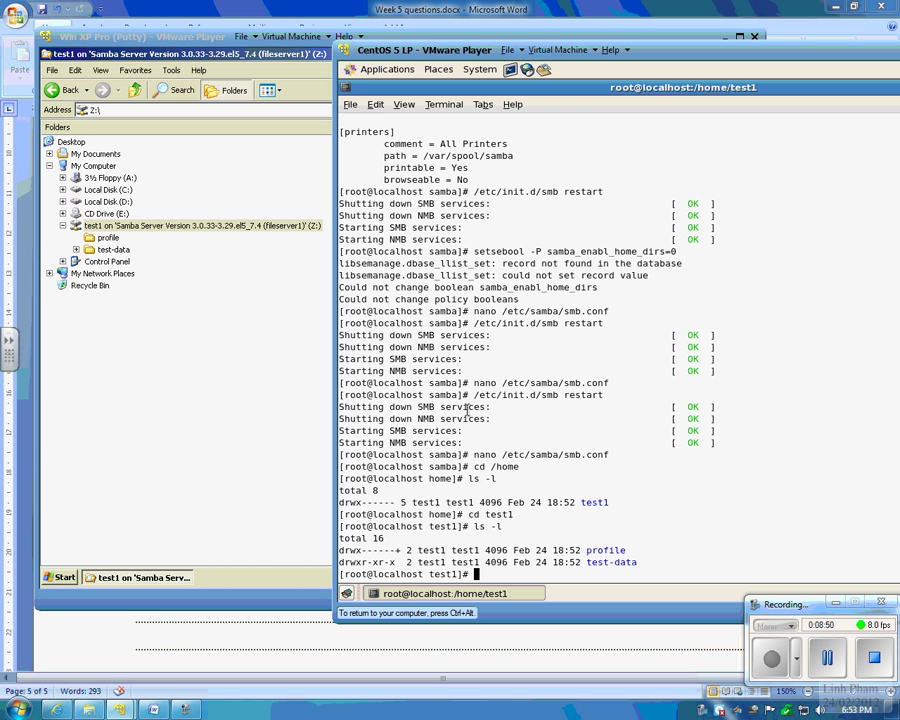
left_click_drag(683, 564, 553, 562)
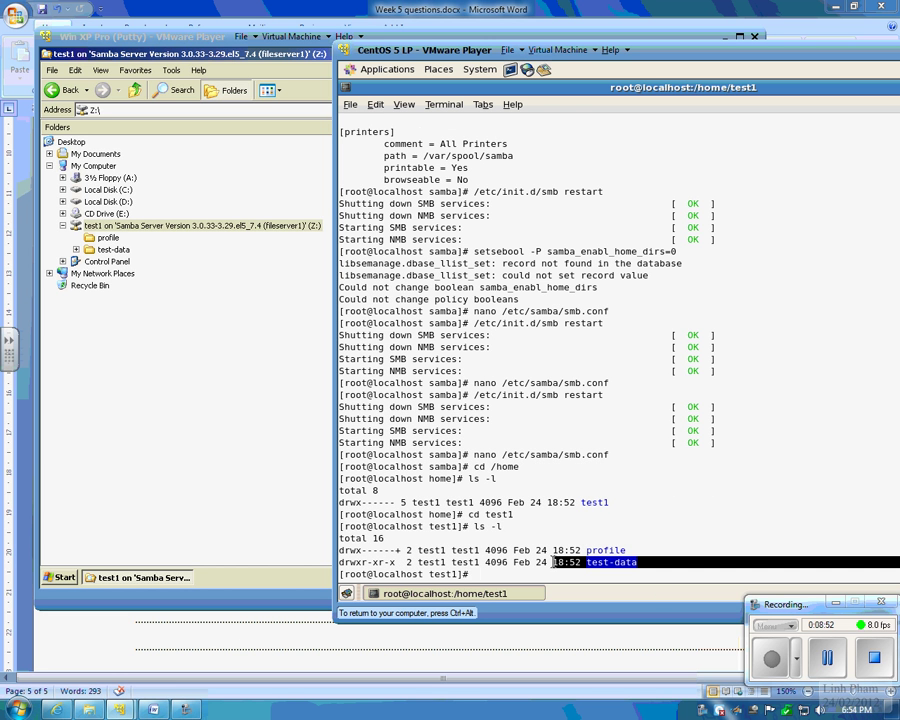
left_click_drag(406, 562, 484, 562)
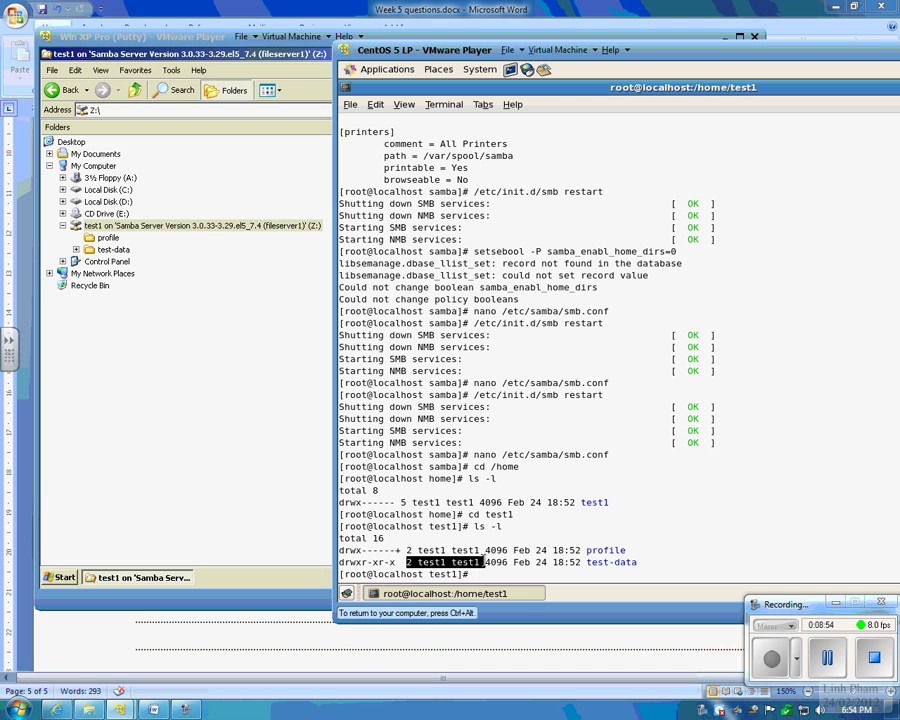
left_click_drag(655, 563, 339, 563)
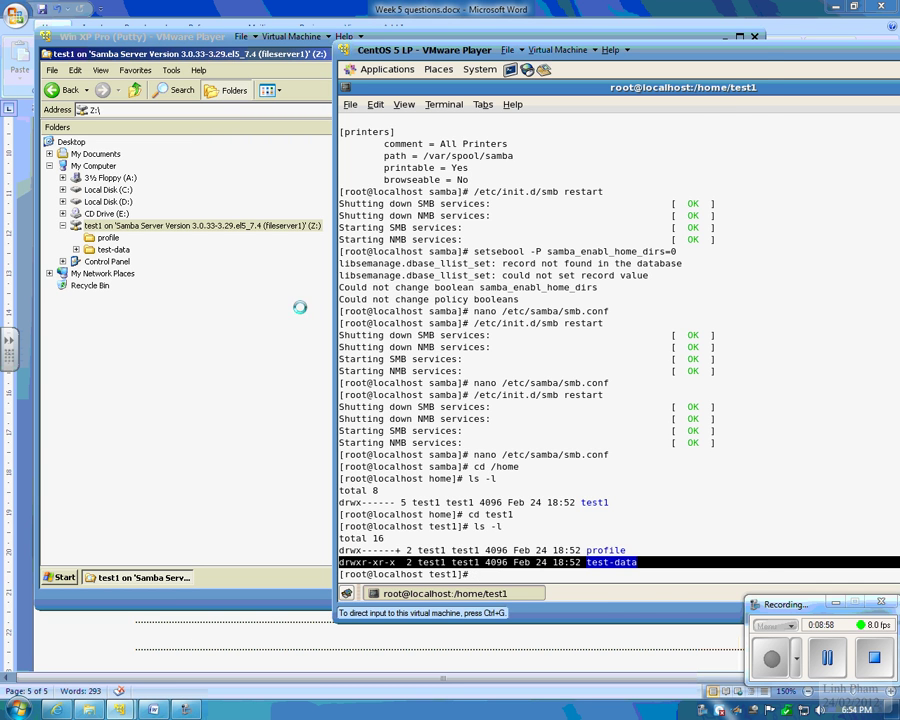
left_click(195, 261)
left_click(113, 249)
left_click(110, 228)
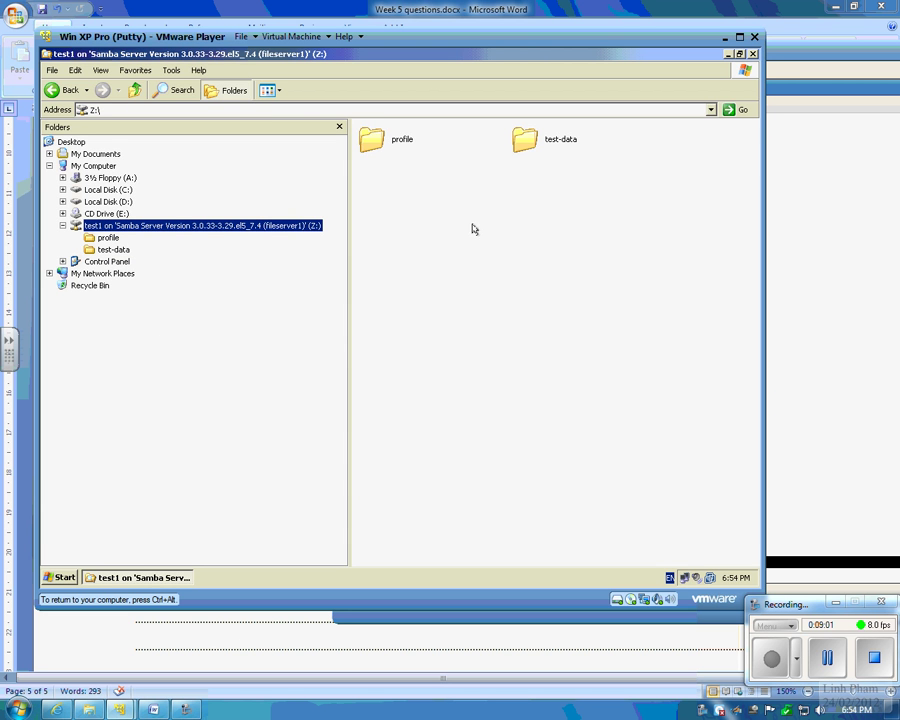
Step: Close Explorer and enable My Documents, My Computer and My Network Places via Customize Desktop
left_click(753, 54)
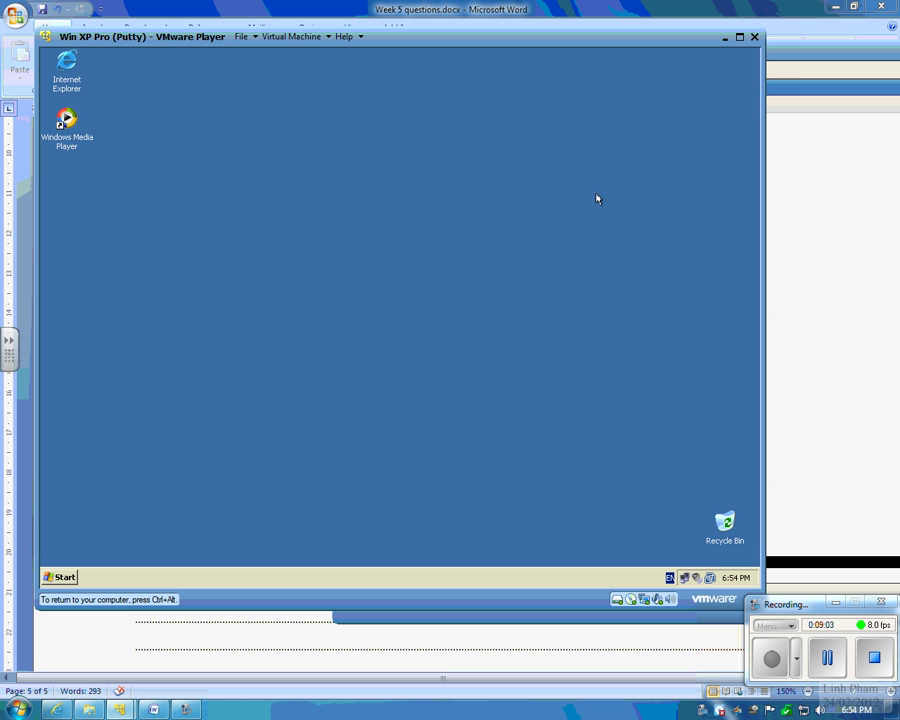
right_click(197, 357)
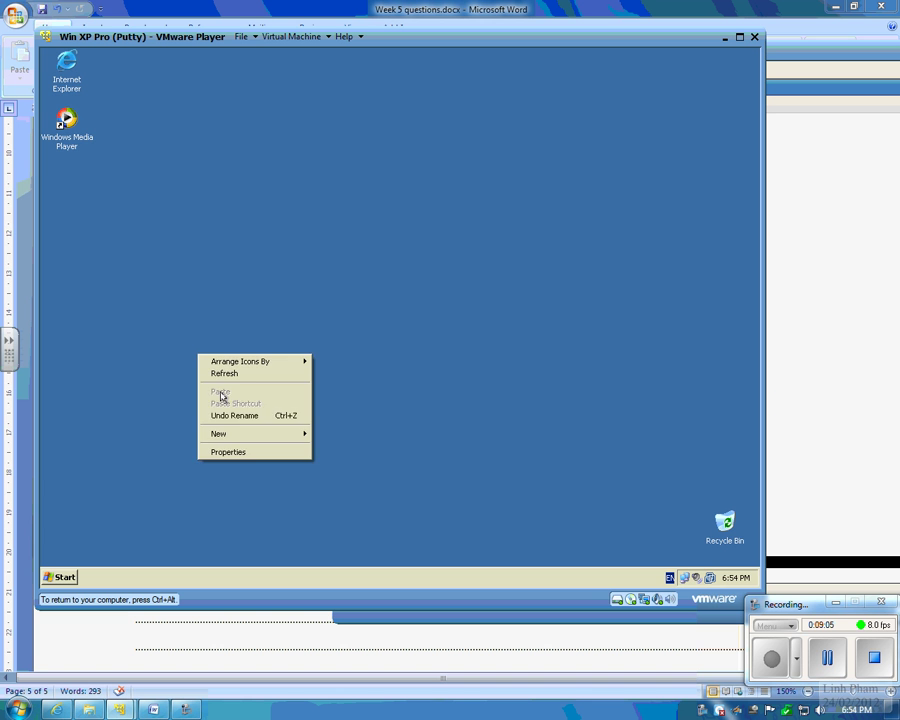
left_click(225, 454)
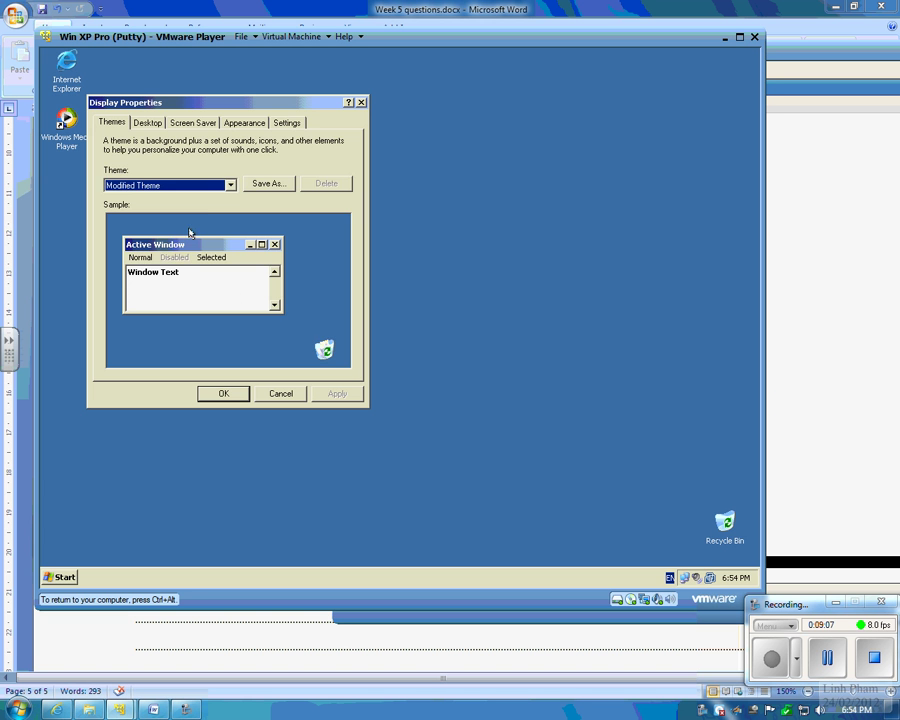
left_click(286, 122)
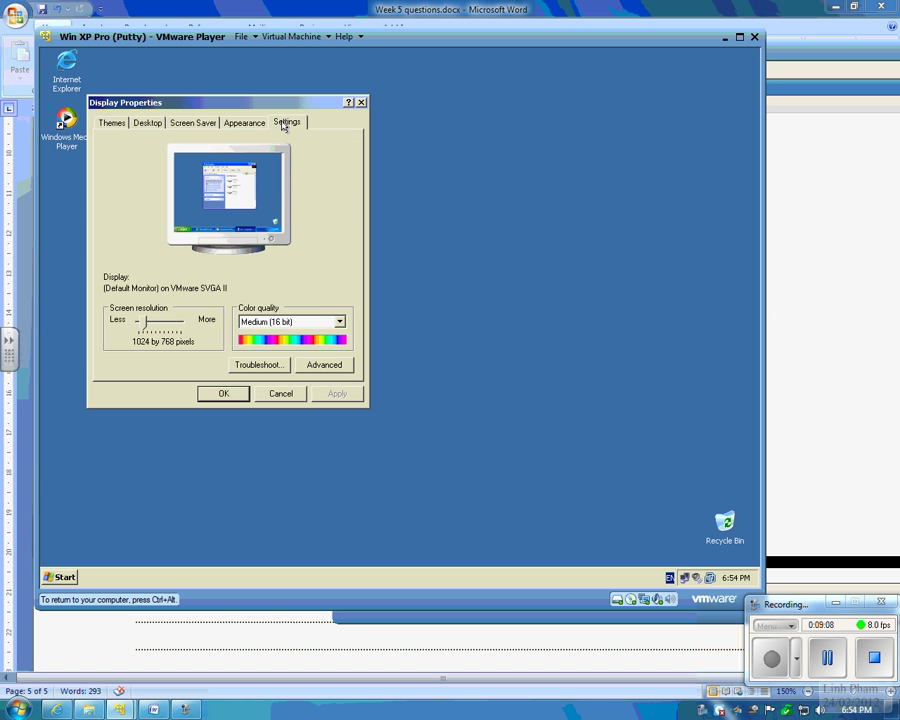
left_click(140, 122)
left_click(150, 367)
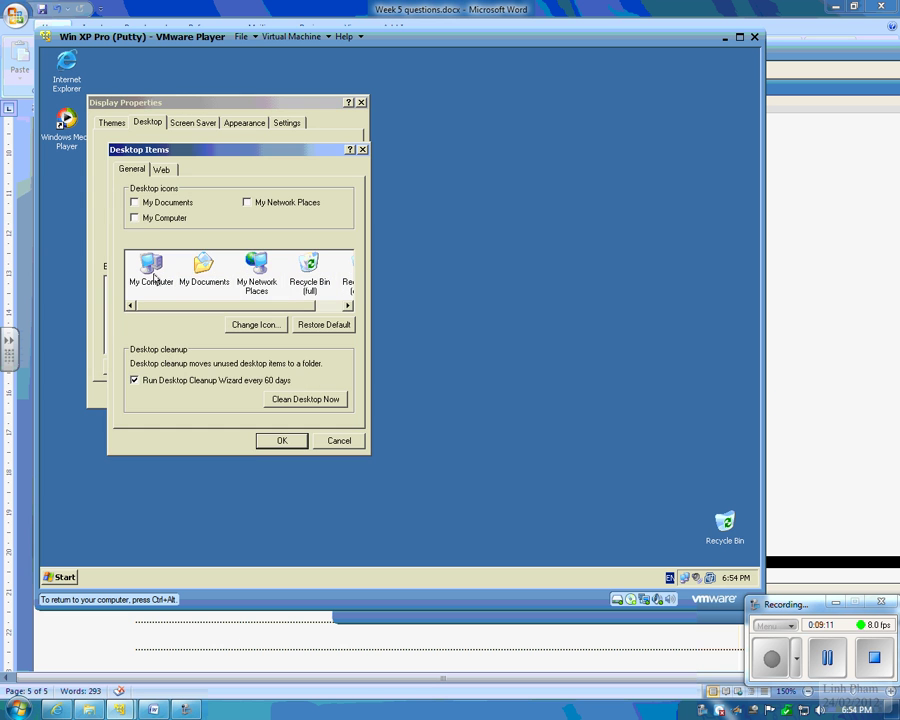
left_click(152, 218)
left_click(268, 203)
left_click(134, 202)
left_click(290, 440)
left_click(224, 394)
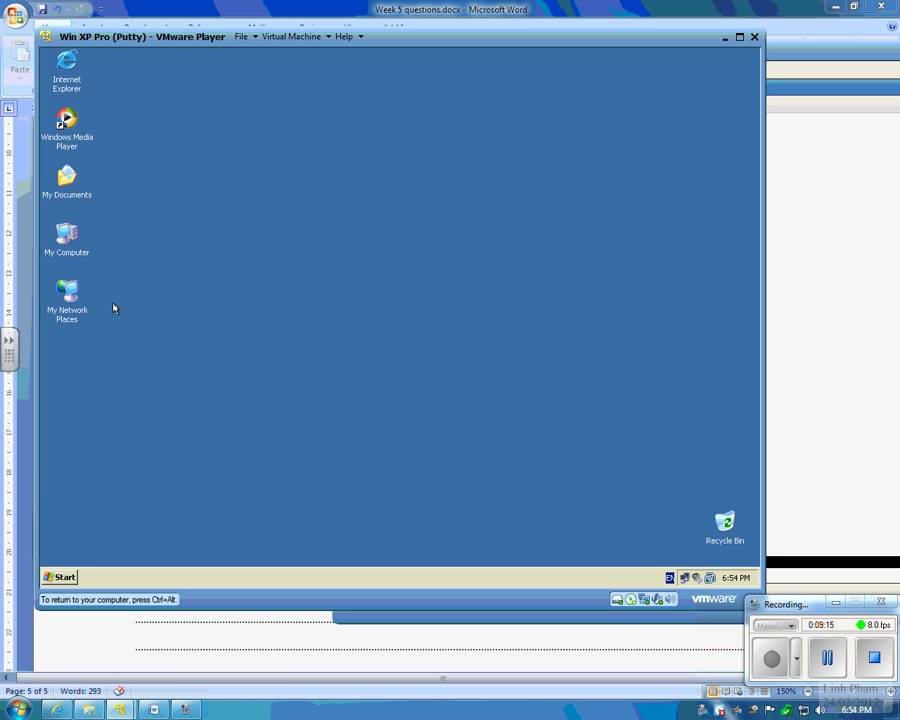
Step: Open My Network Places in Explore folder view from its right-click menu
right_click(72, 297)
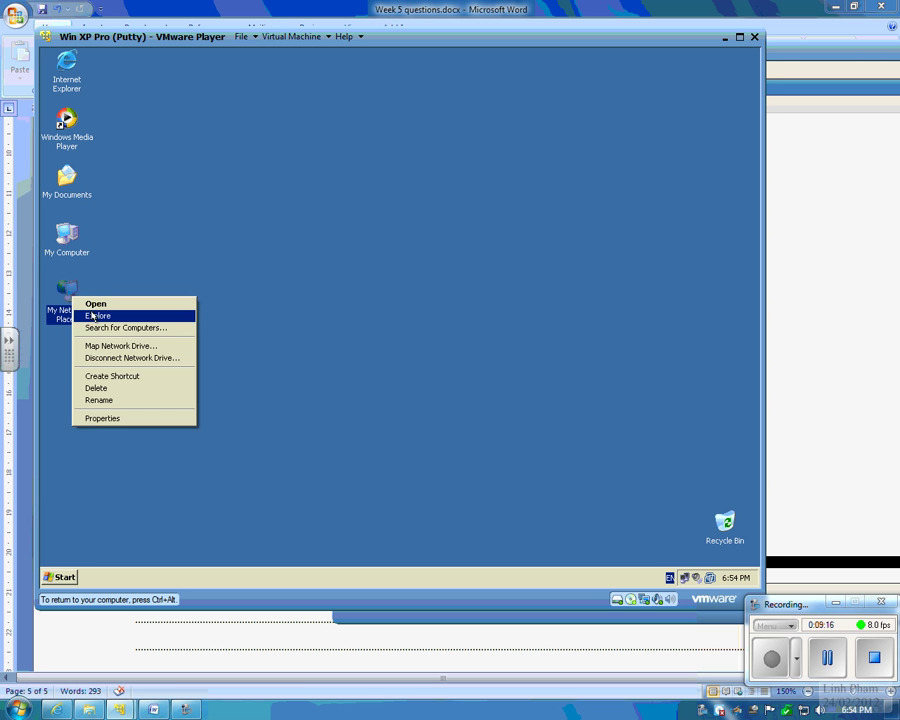
left_click(269, 354)
right_click(71, 311)
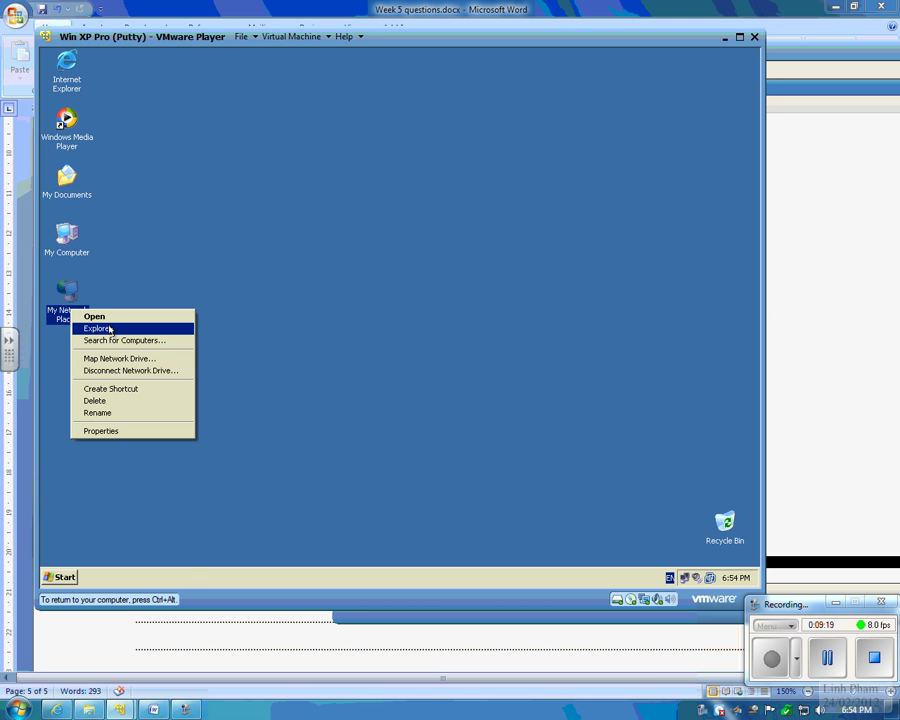
left_click(110, 329)
Step: Browse Entire Network > Microsoft Windows Network > Linh.local > Fileserver1 to the test1 share
left_click(175, 254)
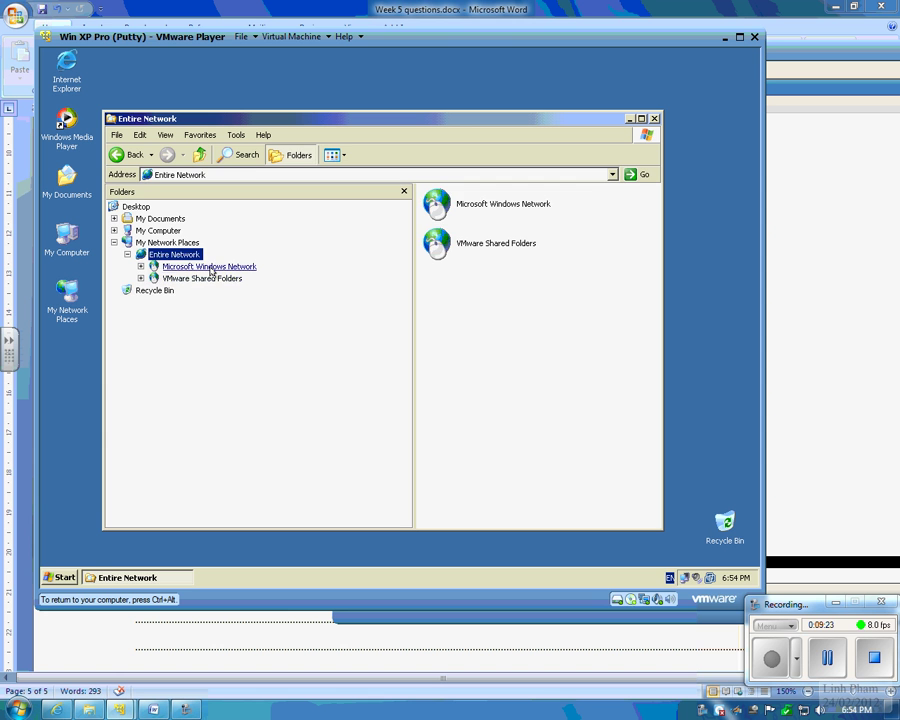
left_click(212, 267)
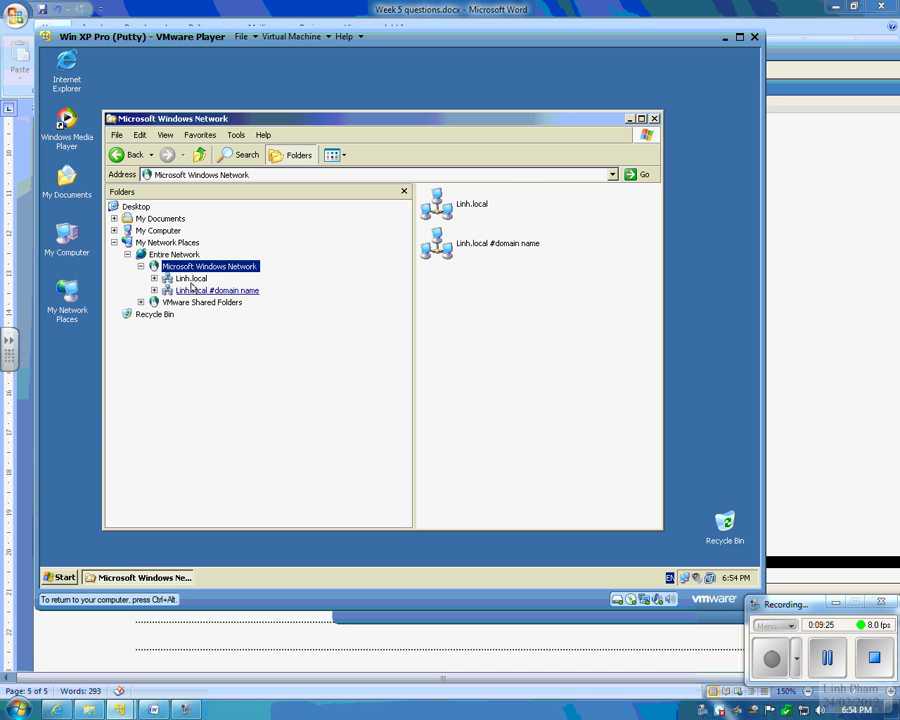
left_click(193, 280)
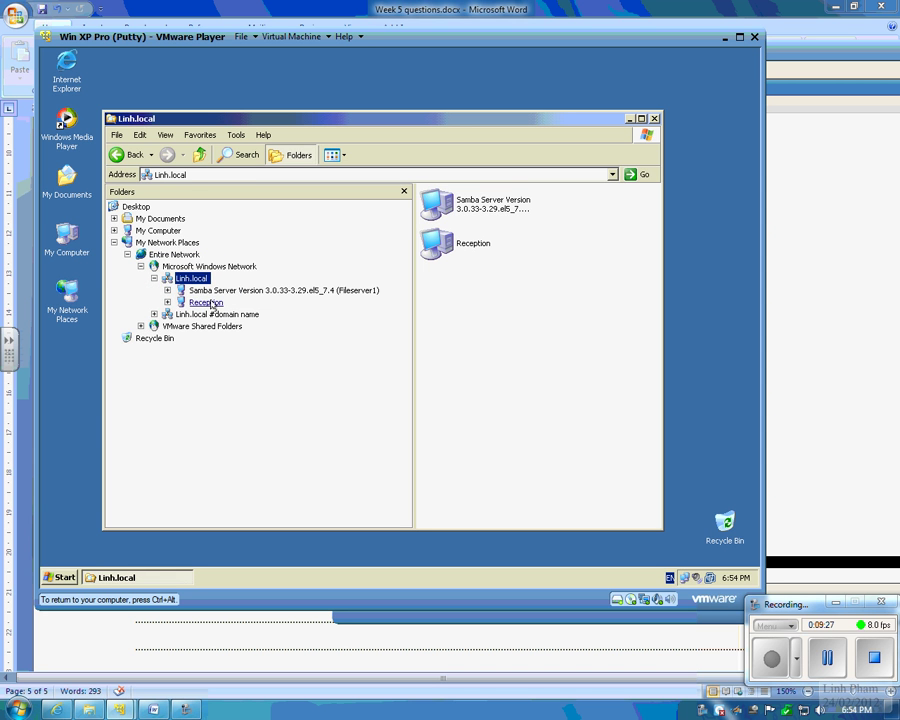
left_click(200, 302)
left_click(215, 290)
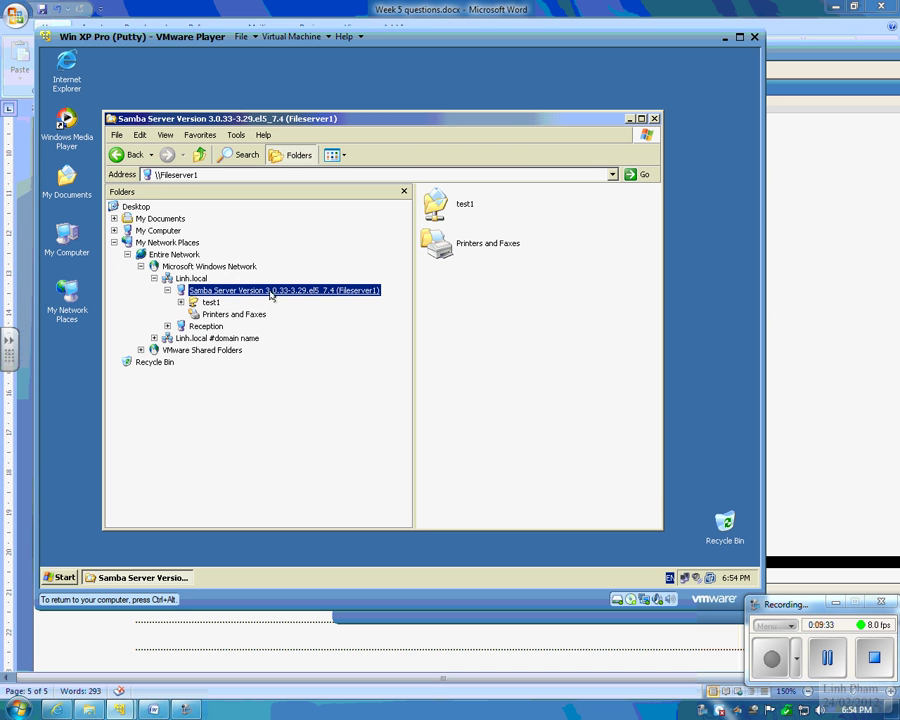
left_click(207, 303)
double_click(207, 303)
left_click(220, 290)
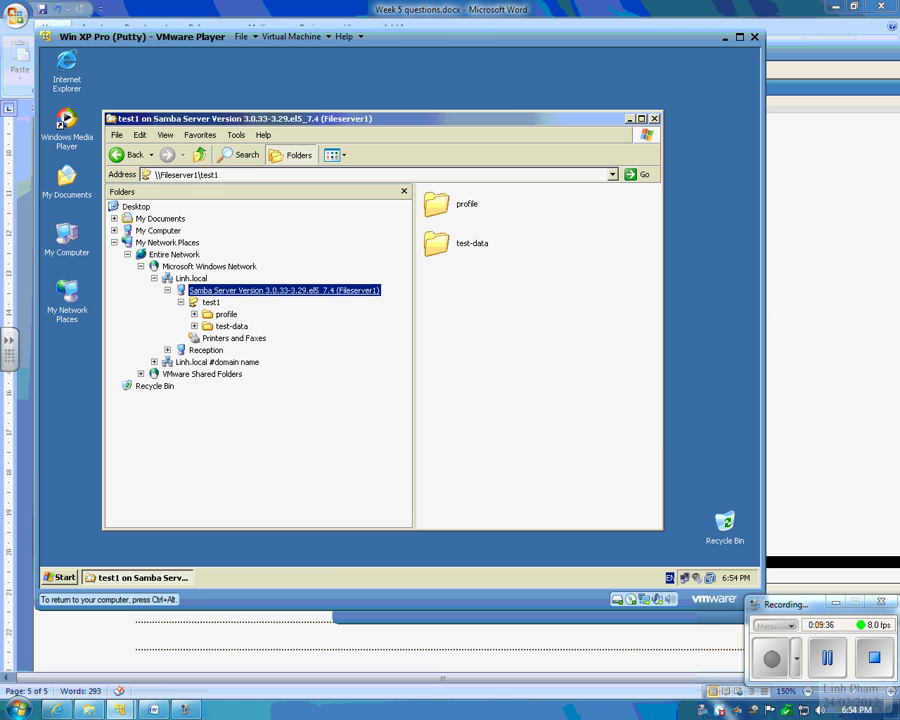
Step: On the CentOS server, edit /etc/samba/smb.conf in nano so the server string reads Windows 2012
mouse_move(185, 710)
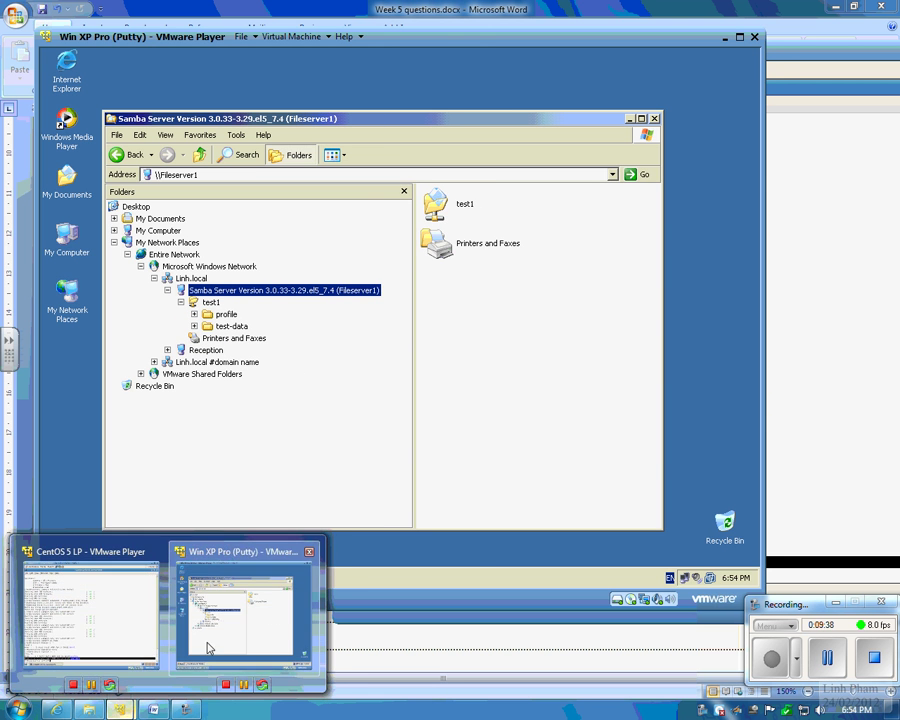
left_click(84, 615)
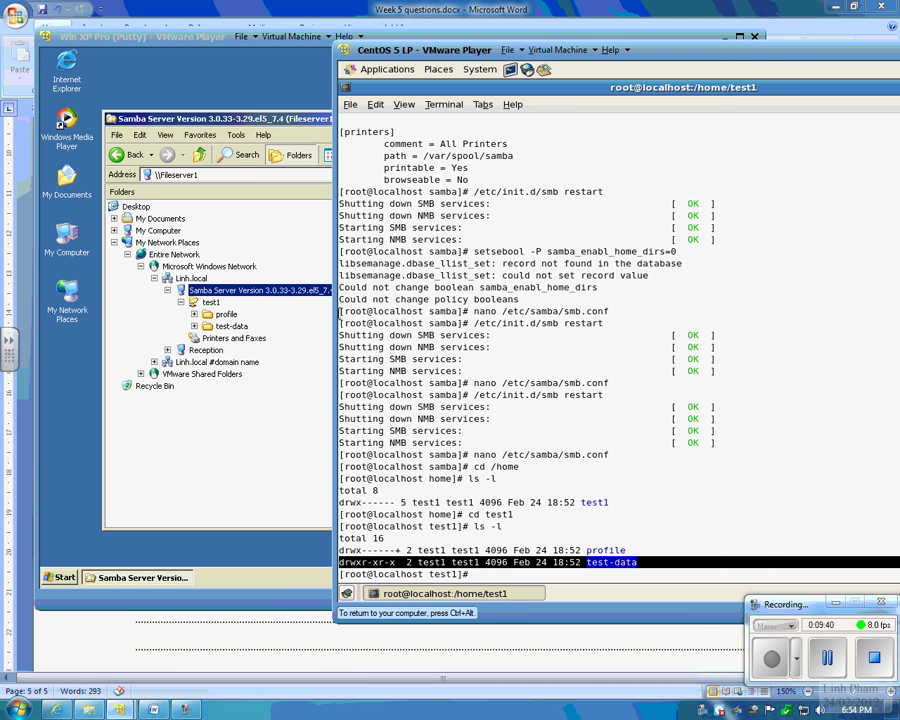
type("nano /etc/samba/smb")
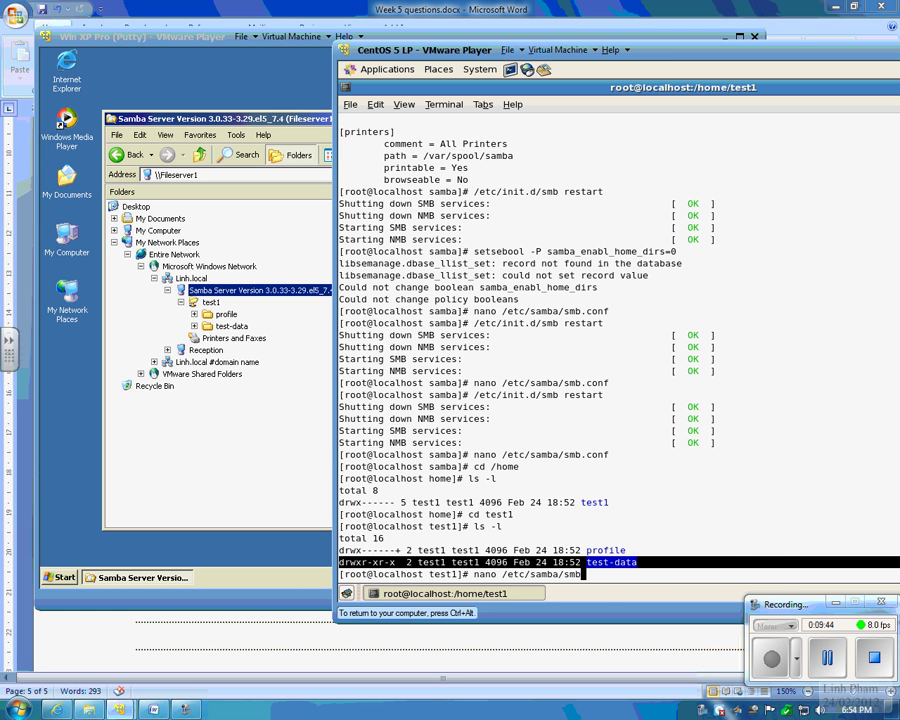
type(".conf")
key("Return")
key("Page_Down")
key("Page_Down")
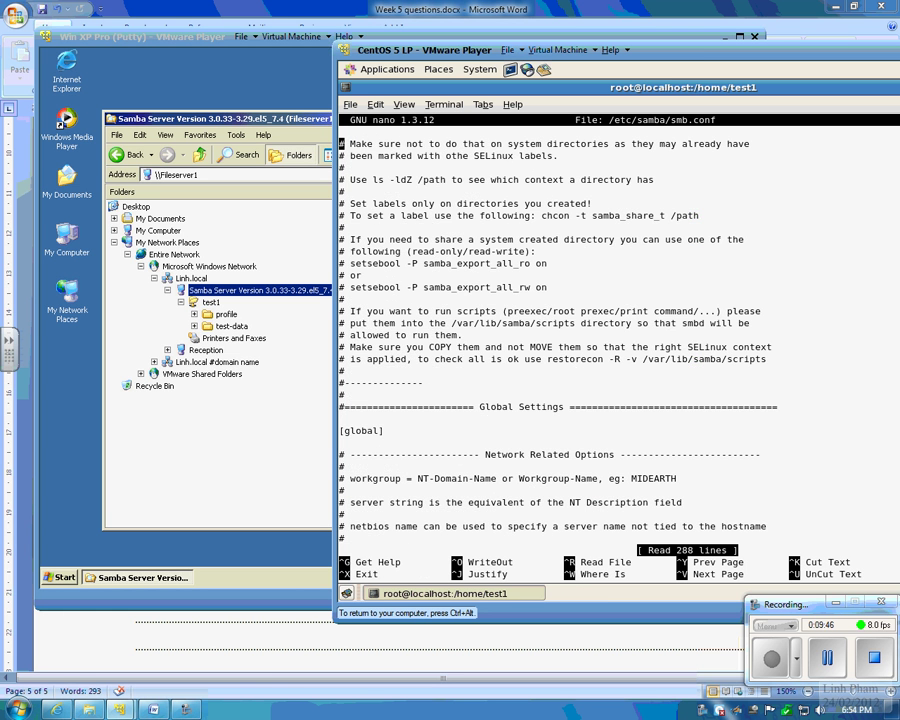
key("Down")
key("Down")
key("Down")
key("Down")
key("Down")
key("Down")
key("Down")
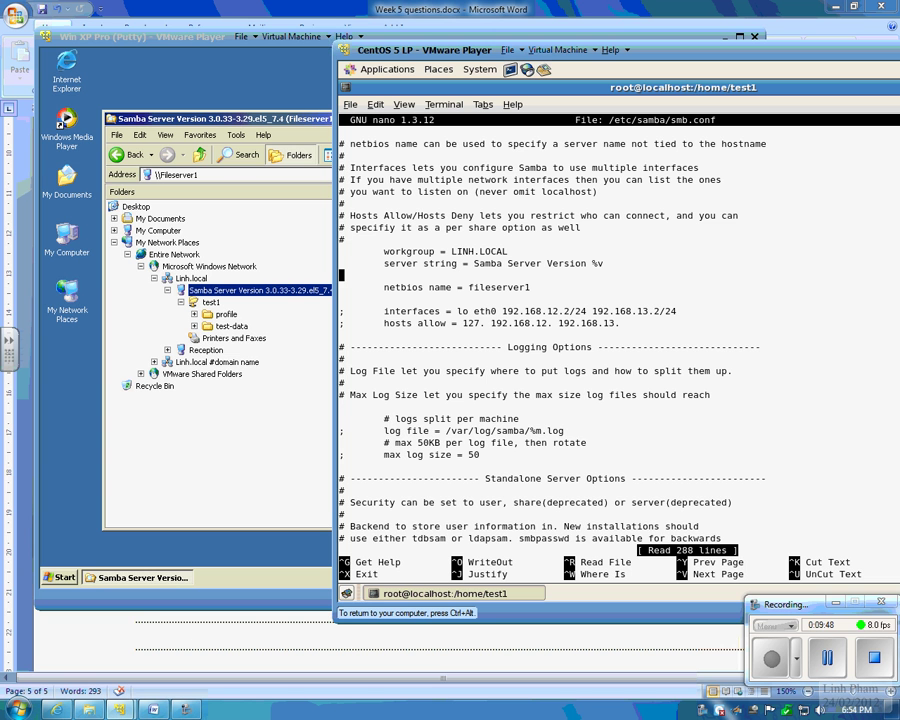
key("End")
key("BackSpace")
key("BackSpace")
key("BackSpace")
key("BackSpace")
key("BackSpace")
key("BackSpace")
key("BackSpace")
key("BackSpace")
key("BackSpace")
key("BackSpace")
key("BackSpace")
key("BackSpace")
key("BackSpace")
key("BackSpace")
key("BackSpace")
key("BackSpace")
key("BackSpace")
key("BackSpace")
key("BackSpace")
key("BackSpace")
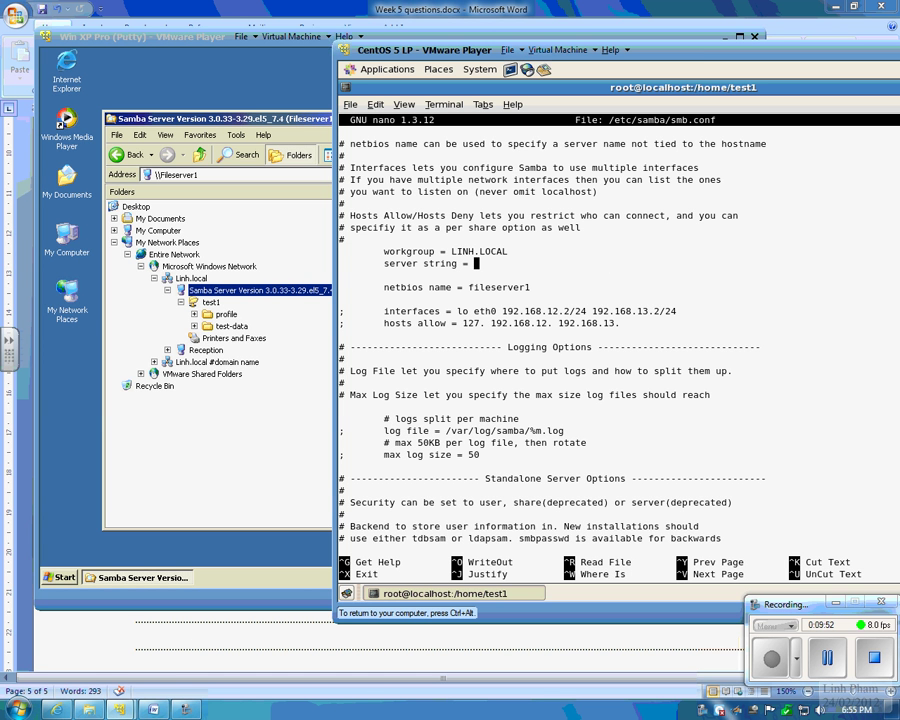
type("Windows 2012")
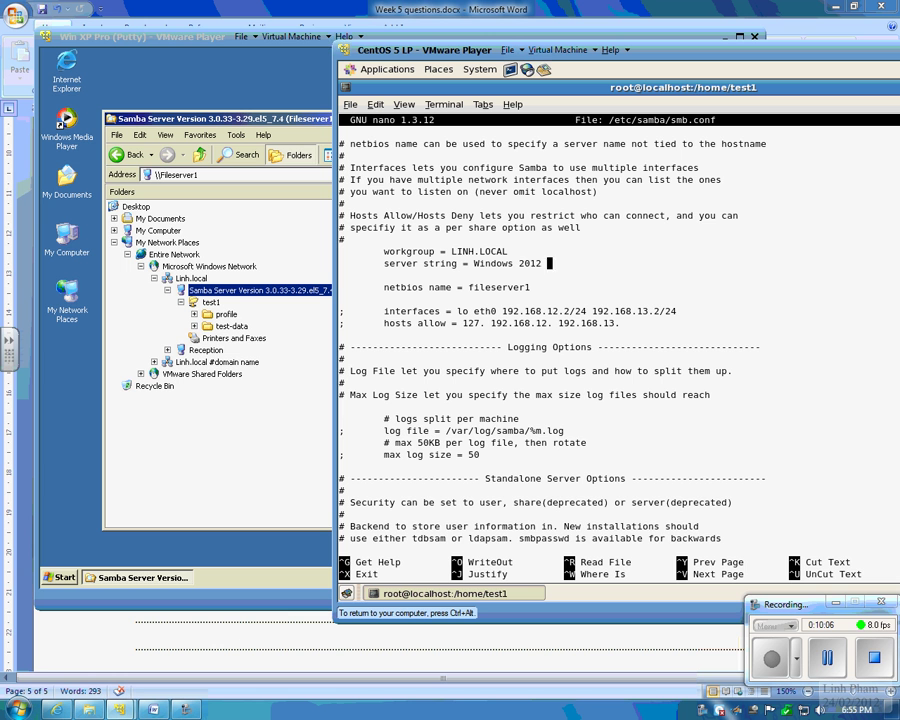
Step: Save smb.conf, exit nano, and restart Samba with /etc/init.d/smb restart
key("ctrl+o")
key("Return")
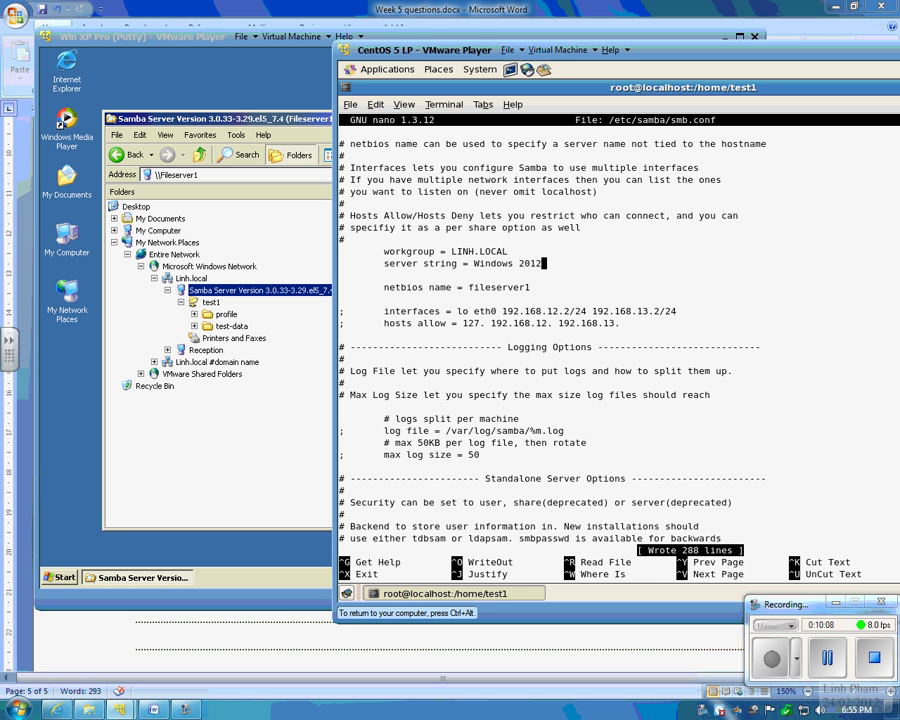
key("ctrl+x")
type("/etc/init.d/")
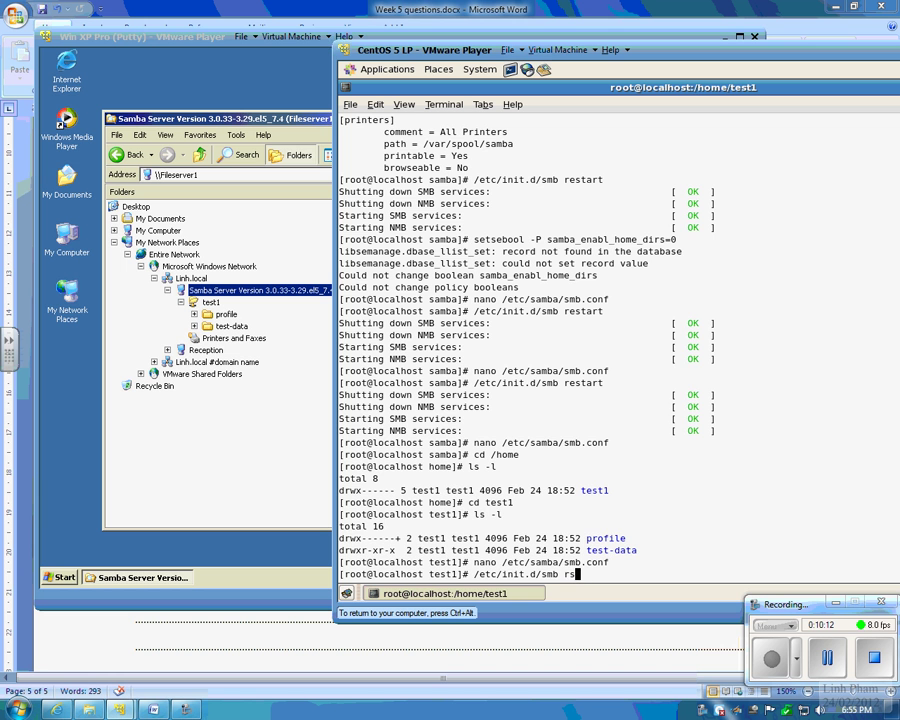
type("smb restart")
key("Return")
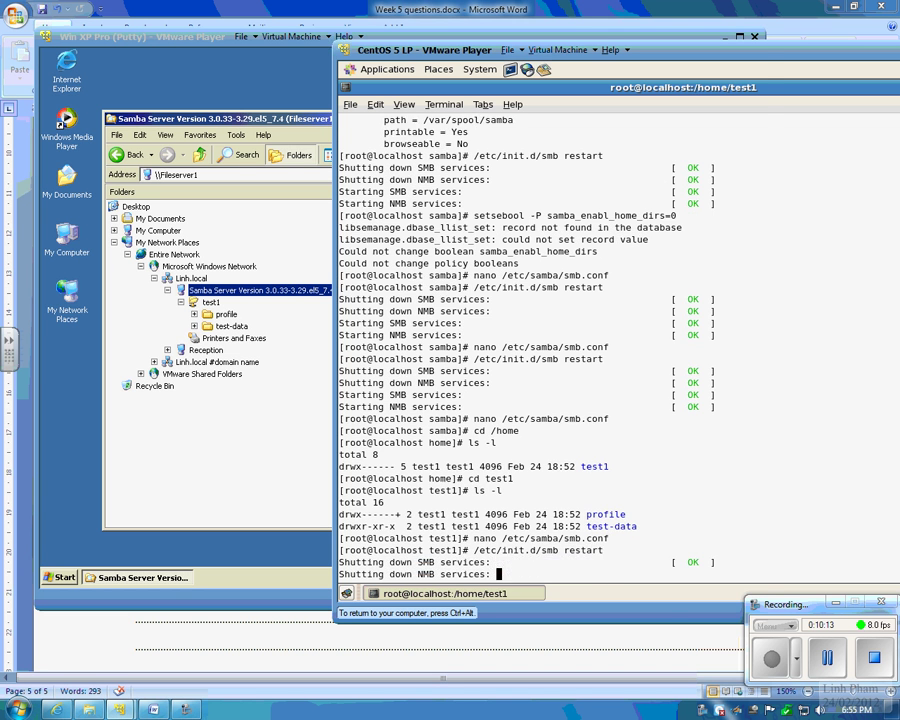
Step: On the XP VM, refresh Linh.local and open the renamed Windows 2012 (Fileserver1) server
left_click(150, 86)
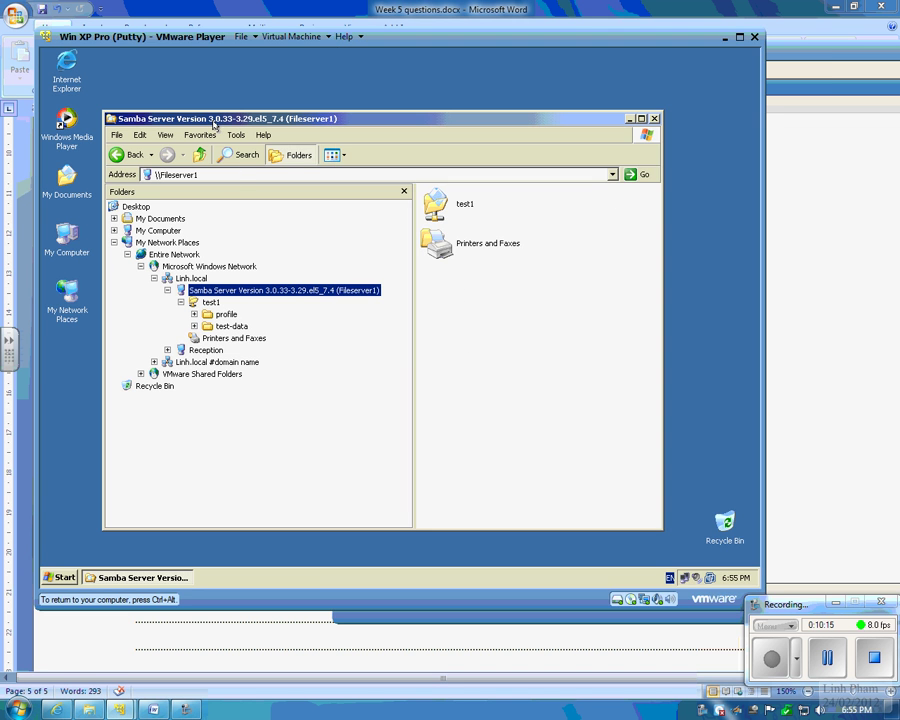
left_click(192, 278)
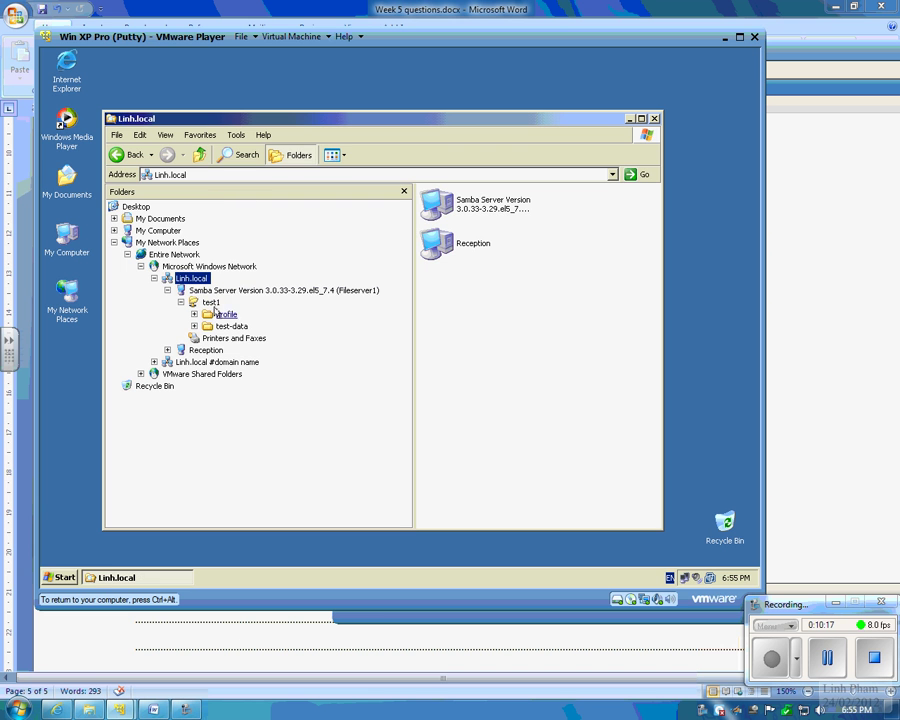
left_click(190, 267)
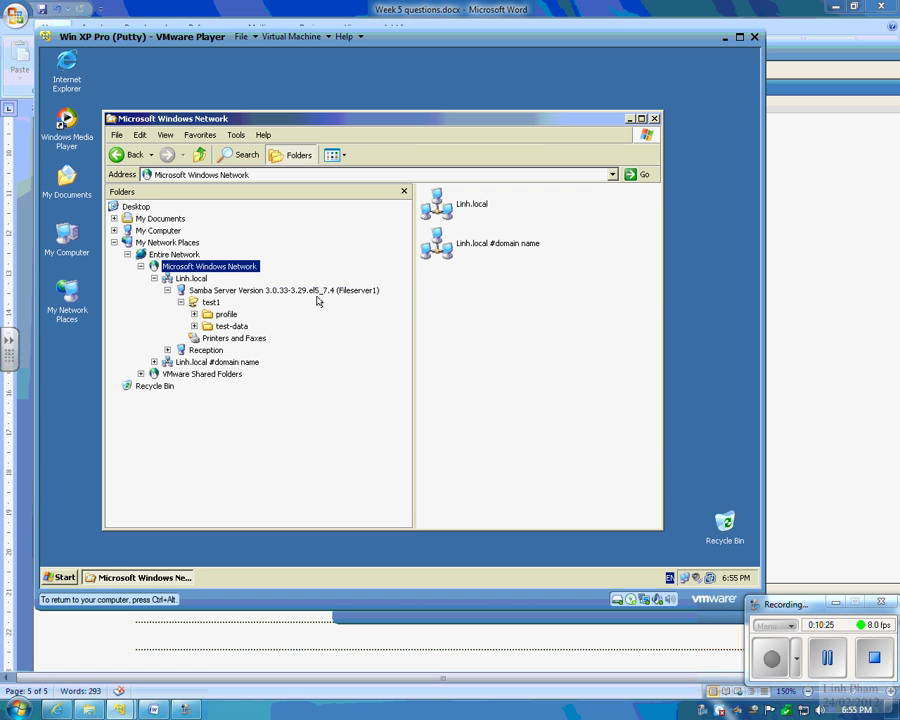
left_click(190, 278)
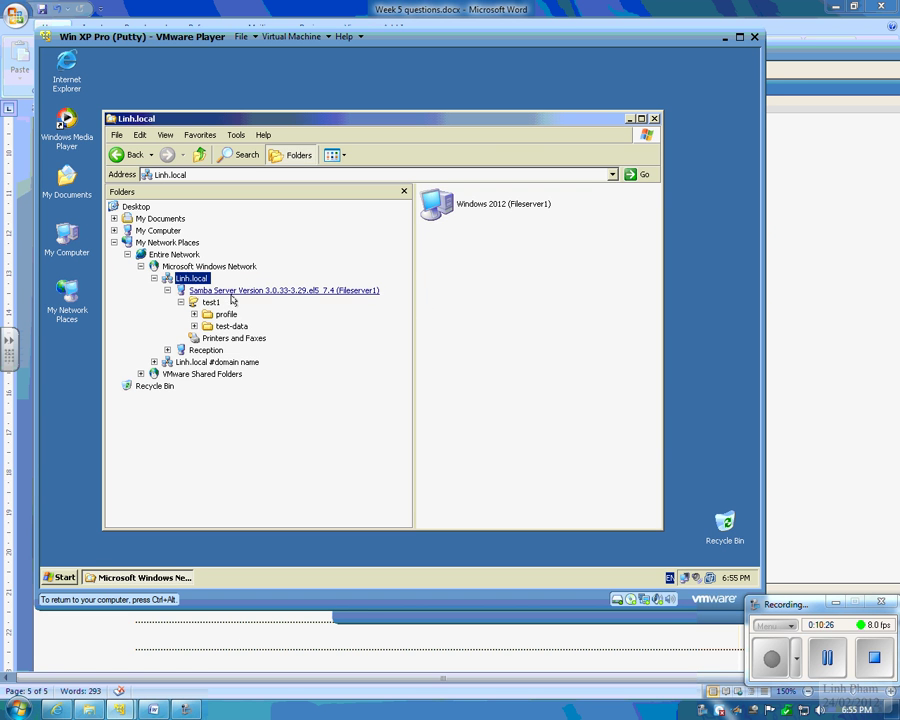
left_click(459, 210)
double_click(459, 208)
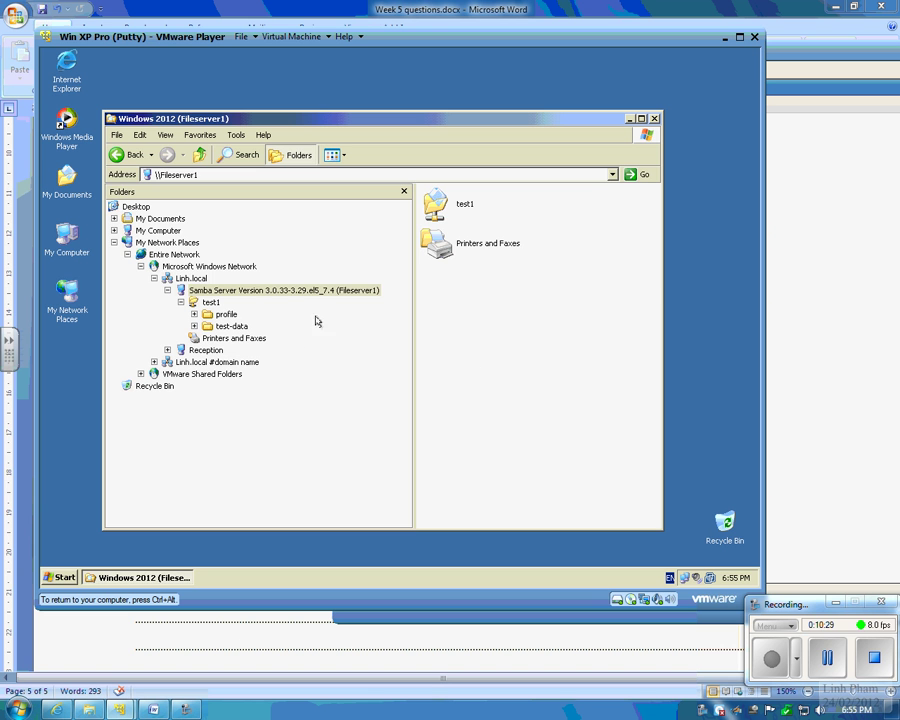
left_click(182, 278)
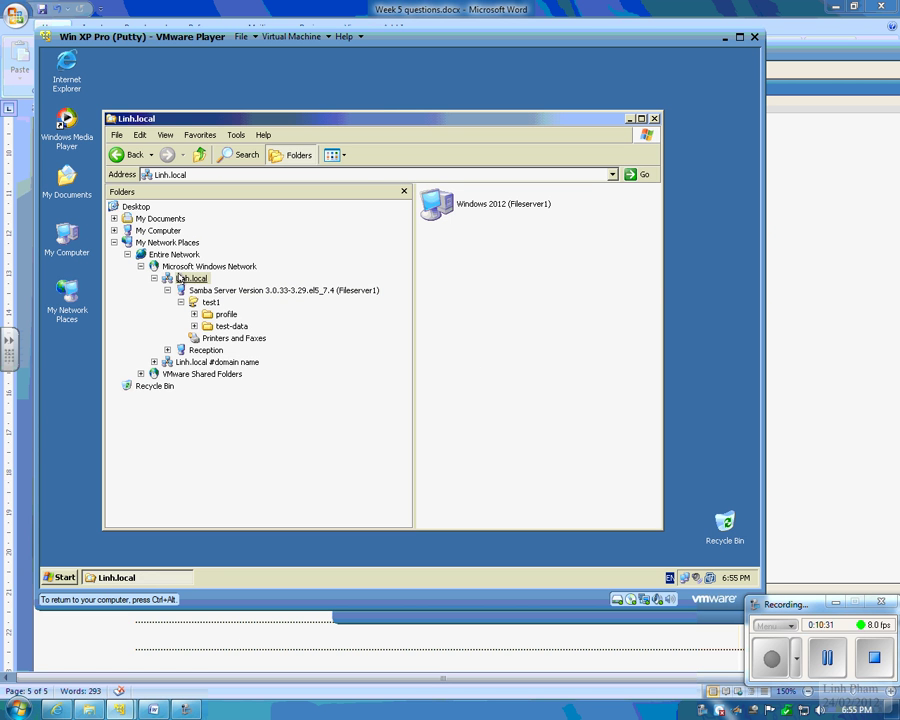
Step: Close the old browsing window and reopen My Network Places in Explore view
double_click(110, 118)
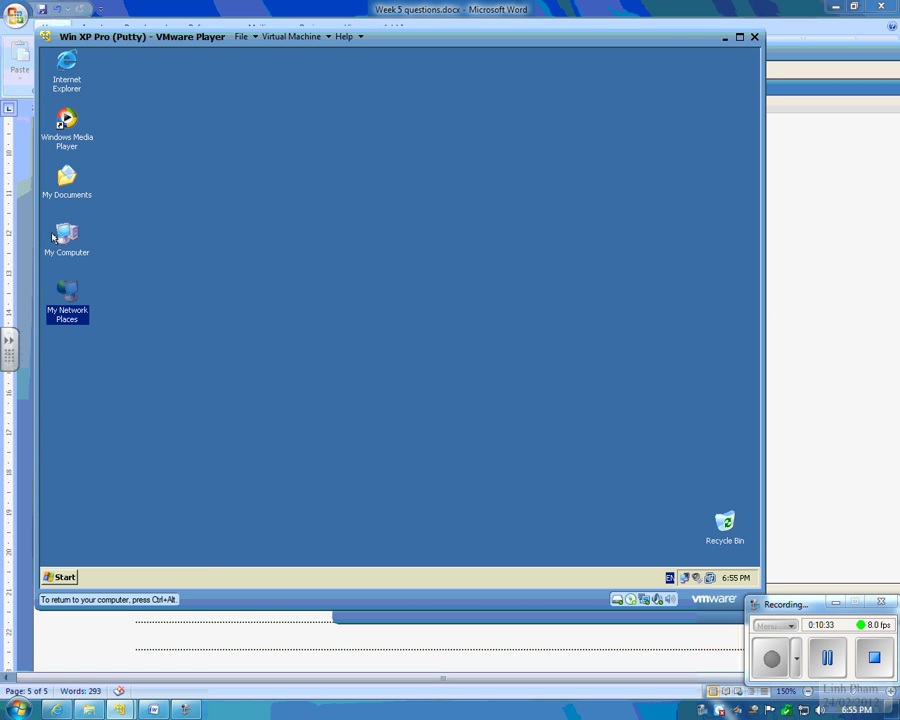
right_click(69, 294)
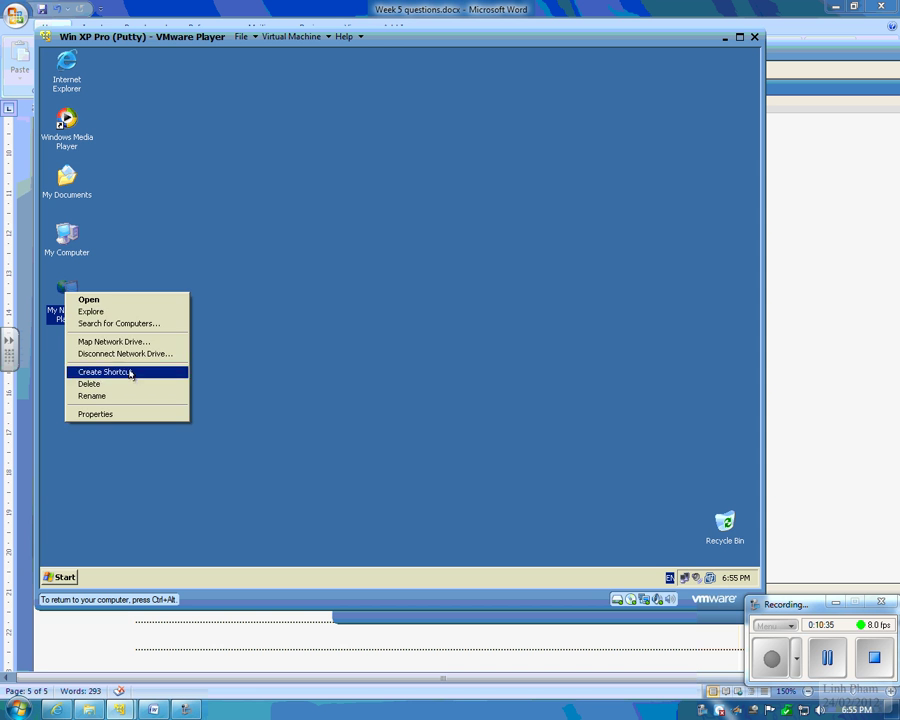
left_click(134, 414)
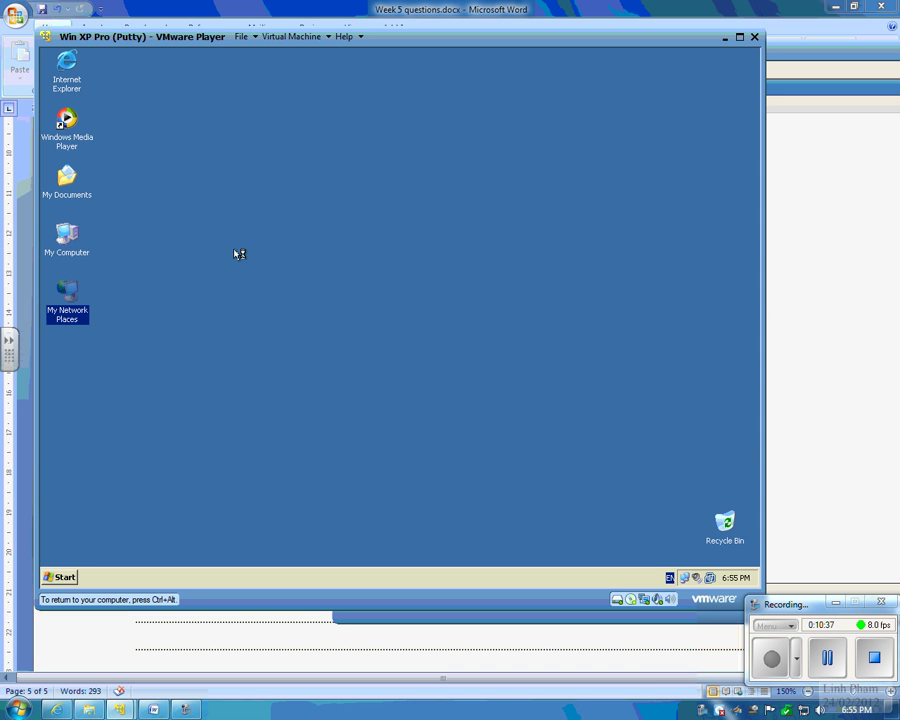
right_click(65, 292)
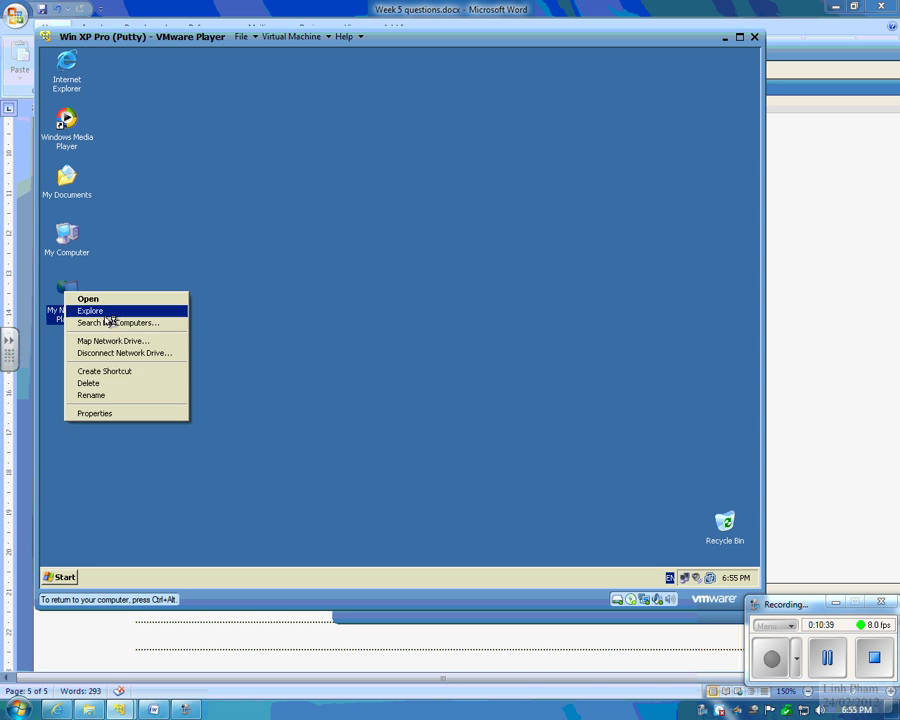
left_click(107, 312)
Step: Expand Entire Network > Microsoft Windows Network > Linh.local to Windows 2012 (Fileserver1)
left_click(196, 253)
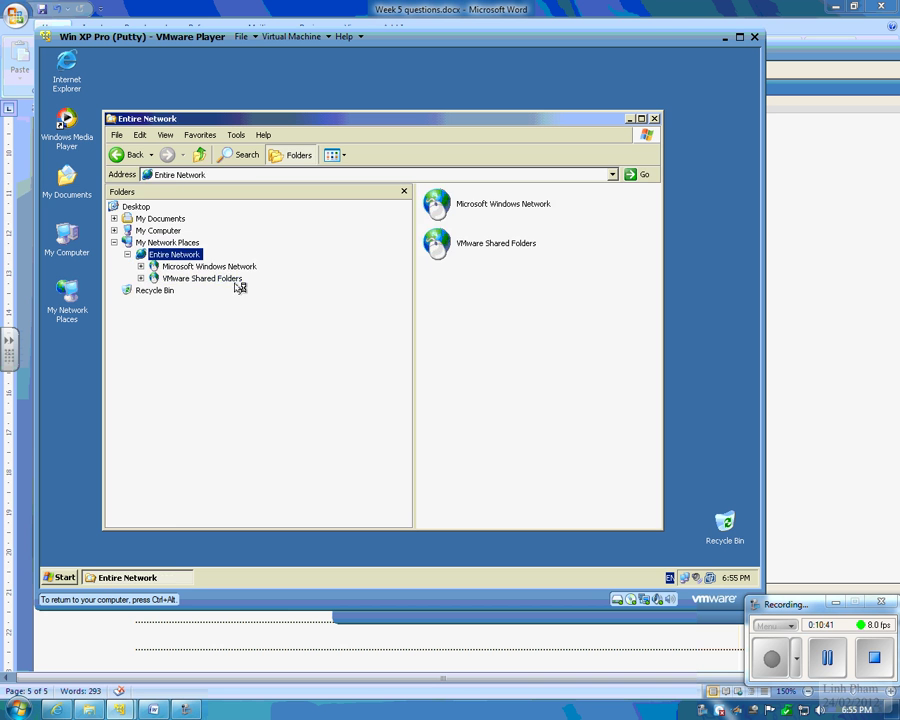
left_click(216, 268)
left_click(190, 279)
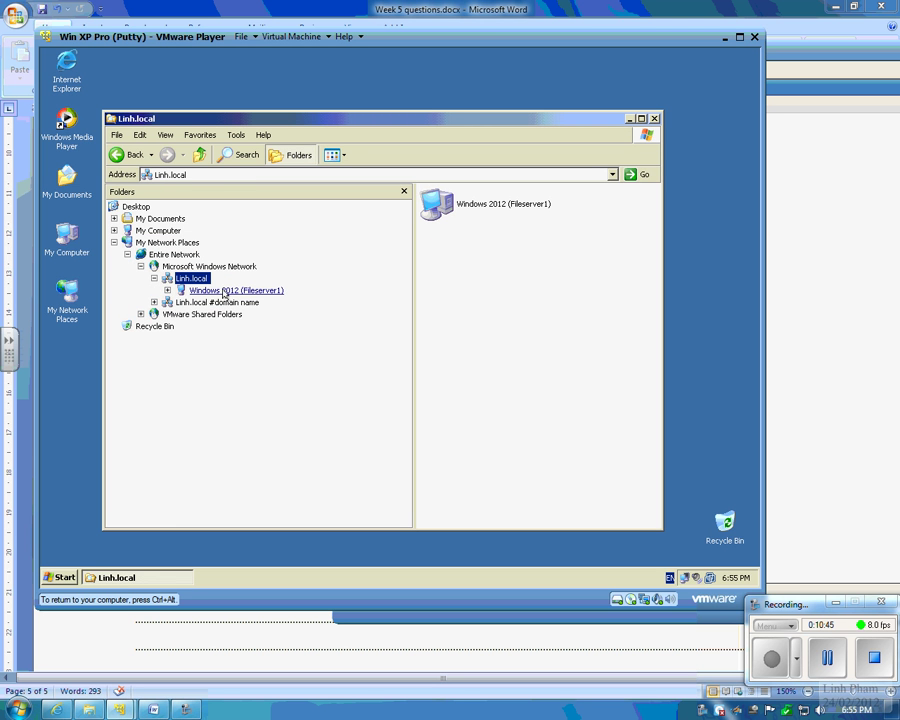
left_click(224, 291)
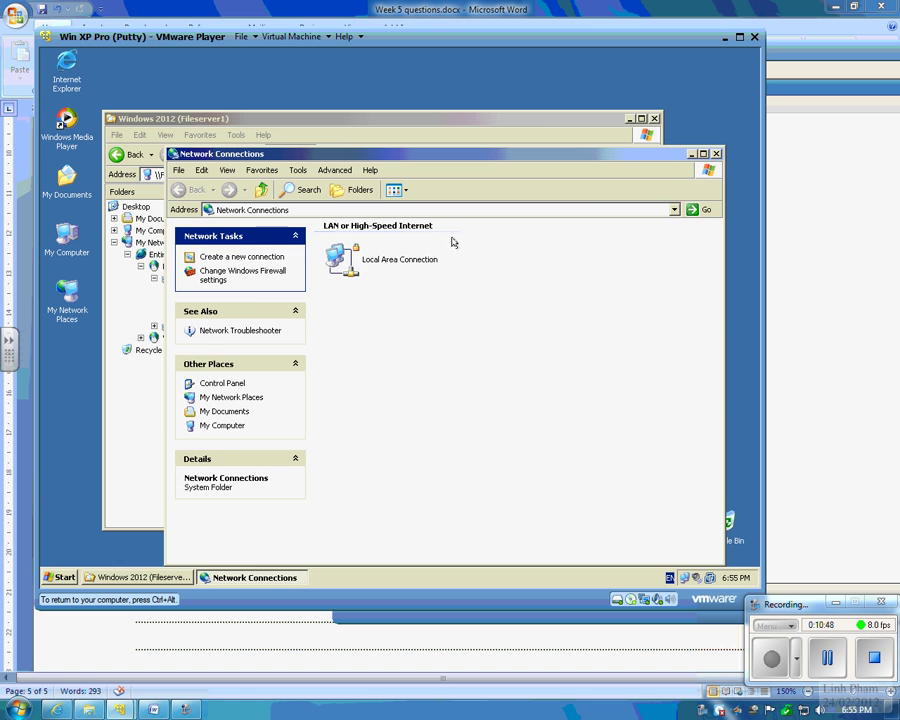
key("alt+F4")
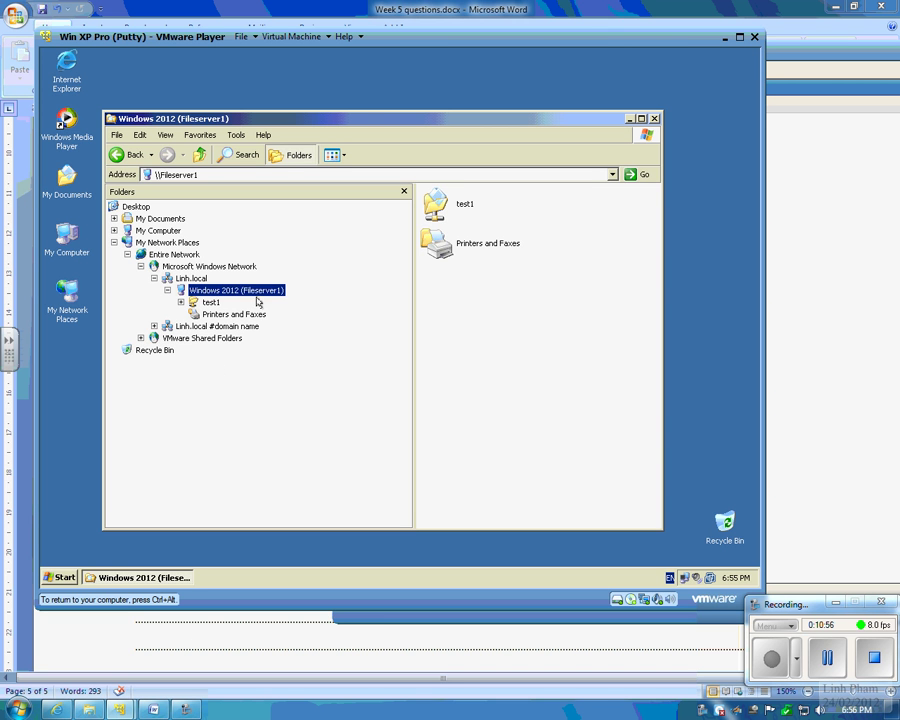
Step: Open the test1 share's profile folder, then close the window
left_click(208, 300)
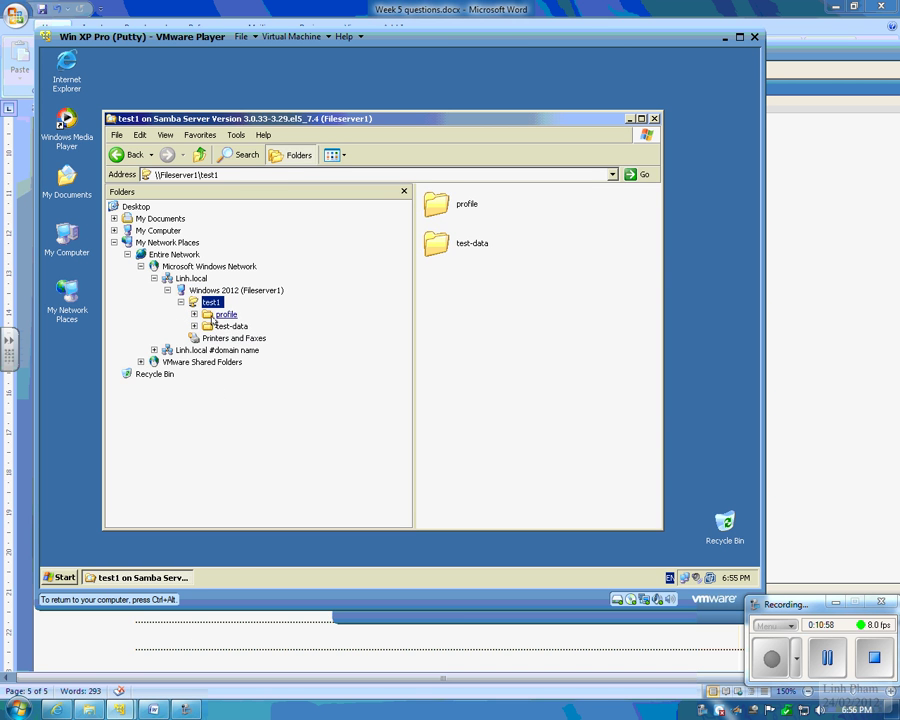
left_click(213, 316)
left_click(654, 119)
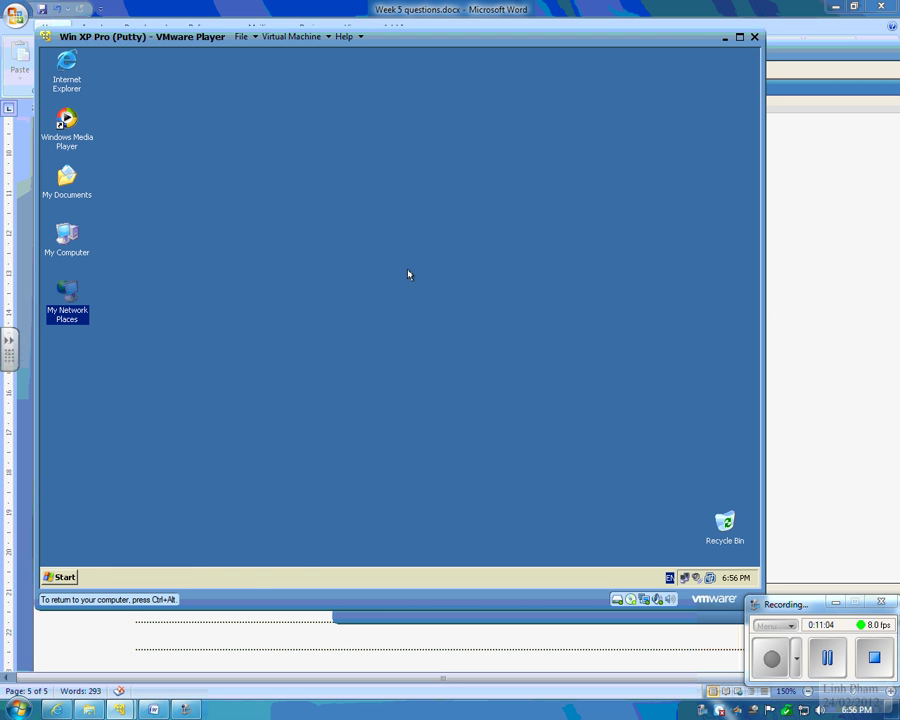
left_click(66, 578)
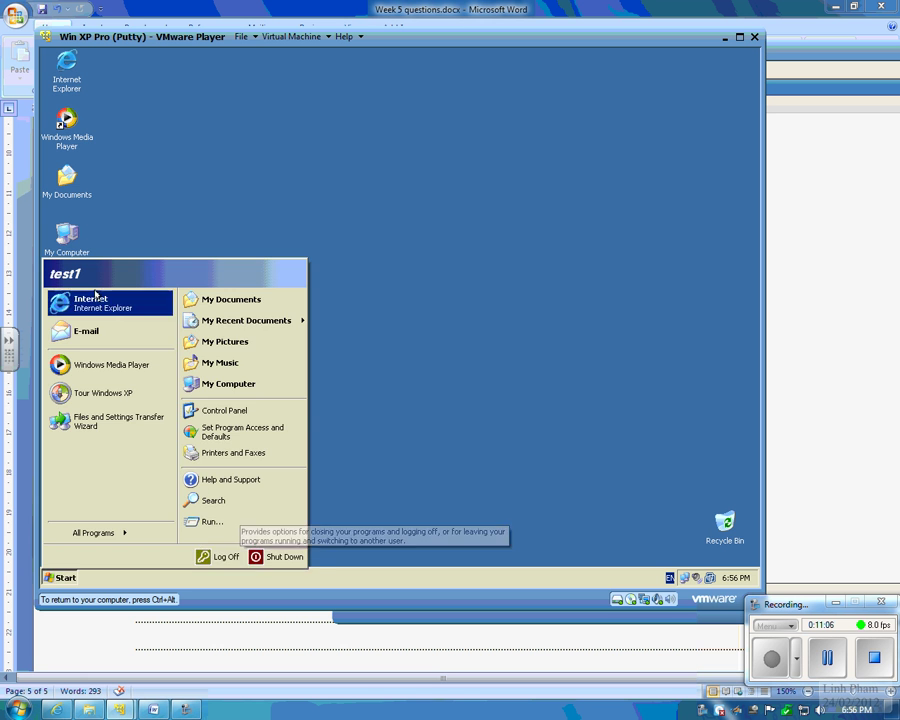
left_click(374, 250)
left_click(136, 372)
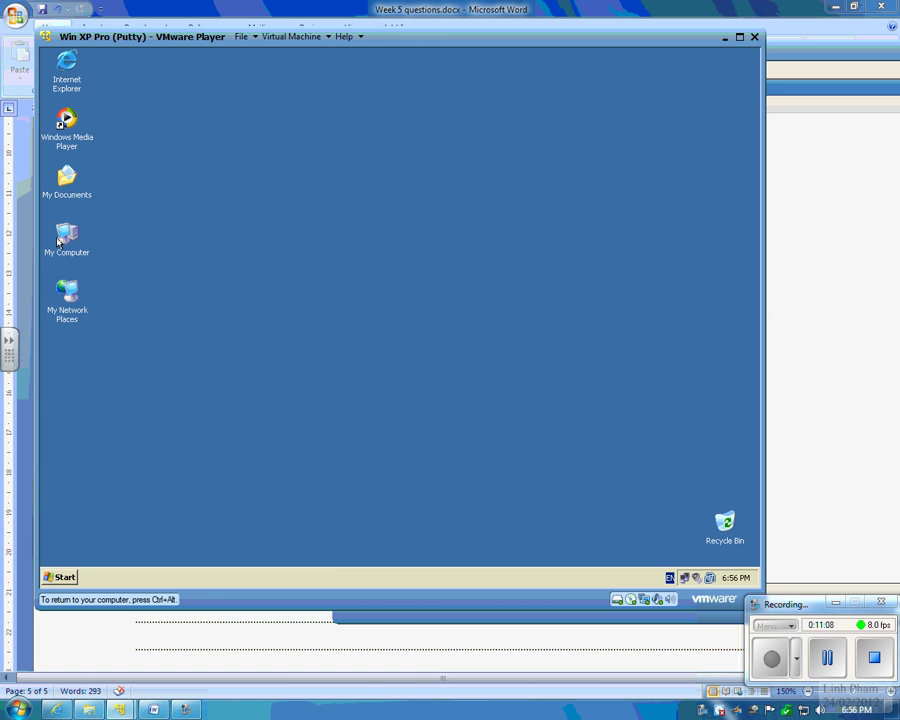
Step: Scroll the Week 5 questions document to page 1 and select the lab network diagram
left_click(168, 677)
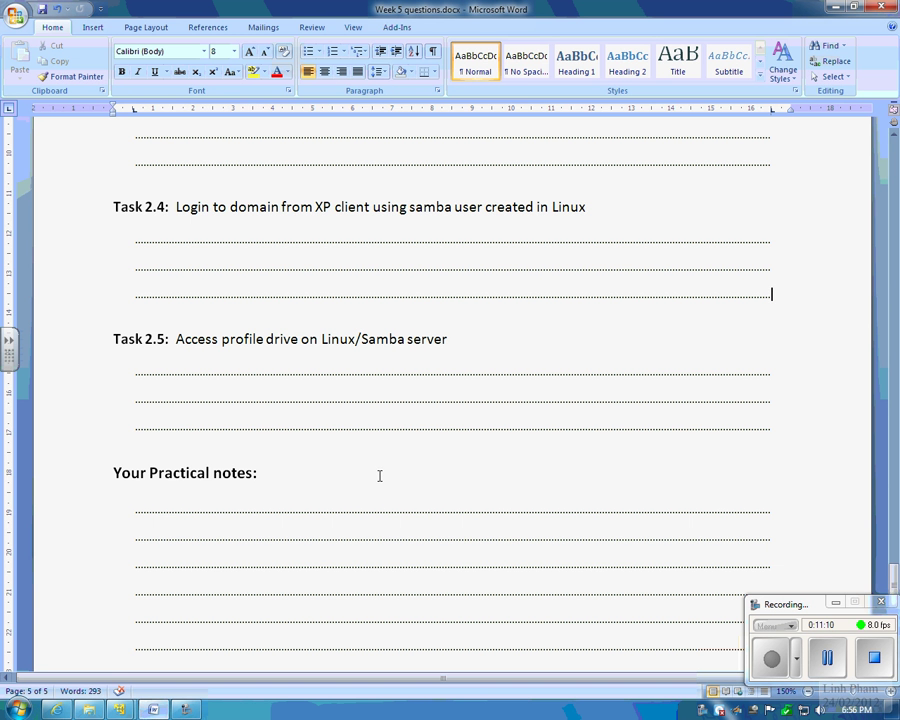
left_click_drag(896, 578, 896, 170)
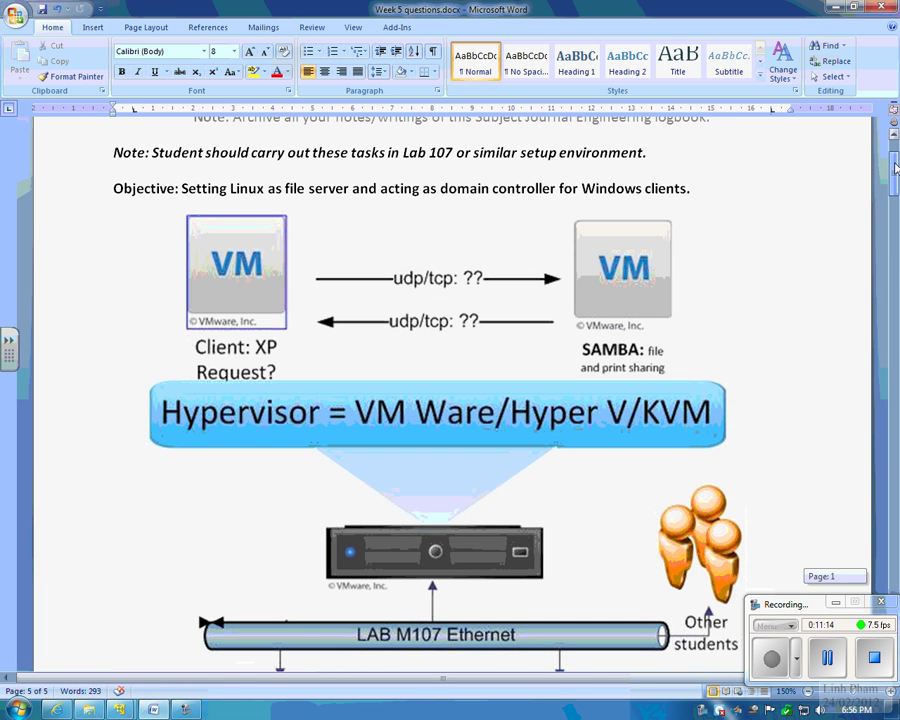
left_click(236, 304)
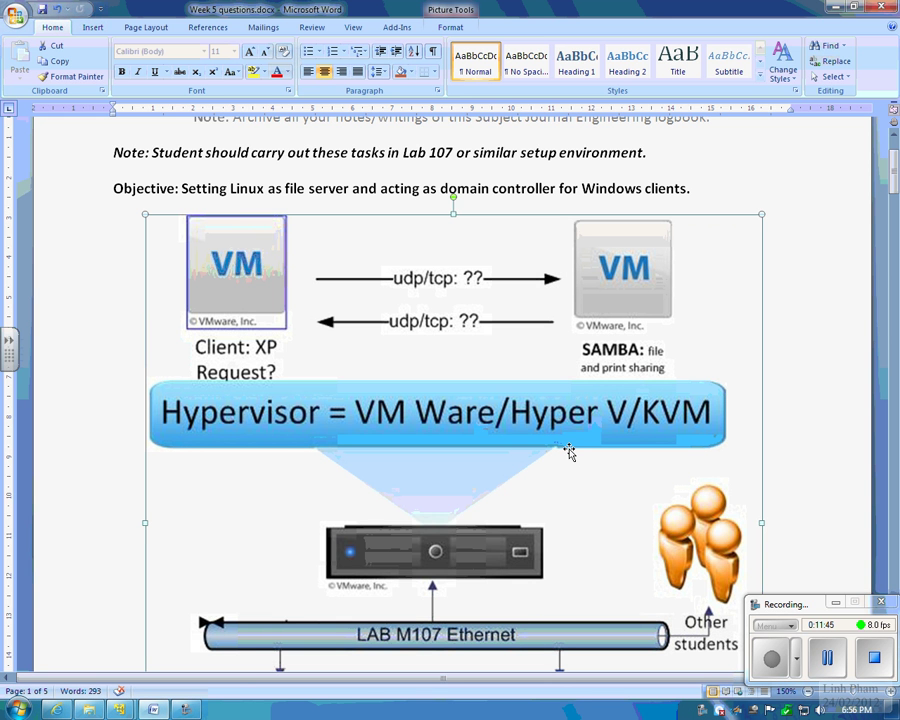
scroll(568, 452, "down", 1)
scroll(568, 452, "up", 3)
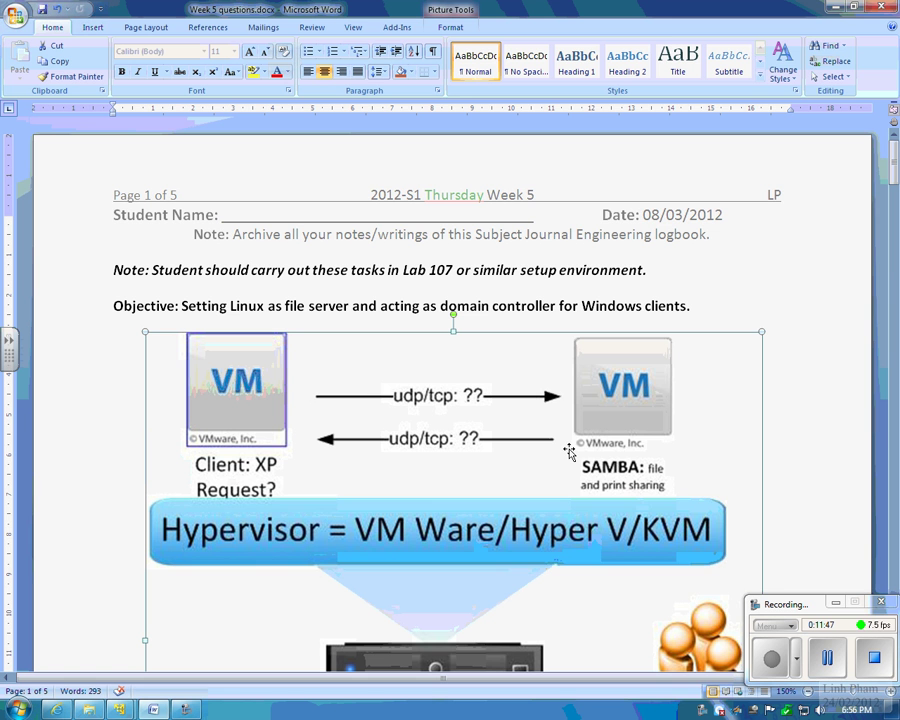